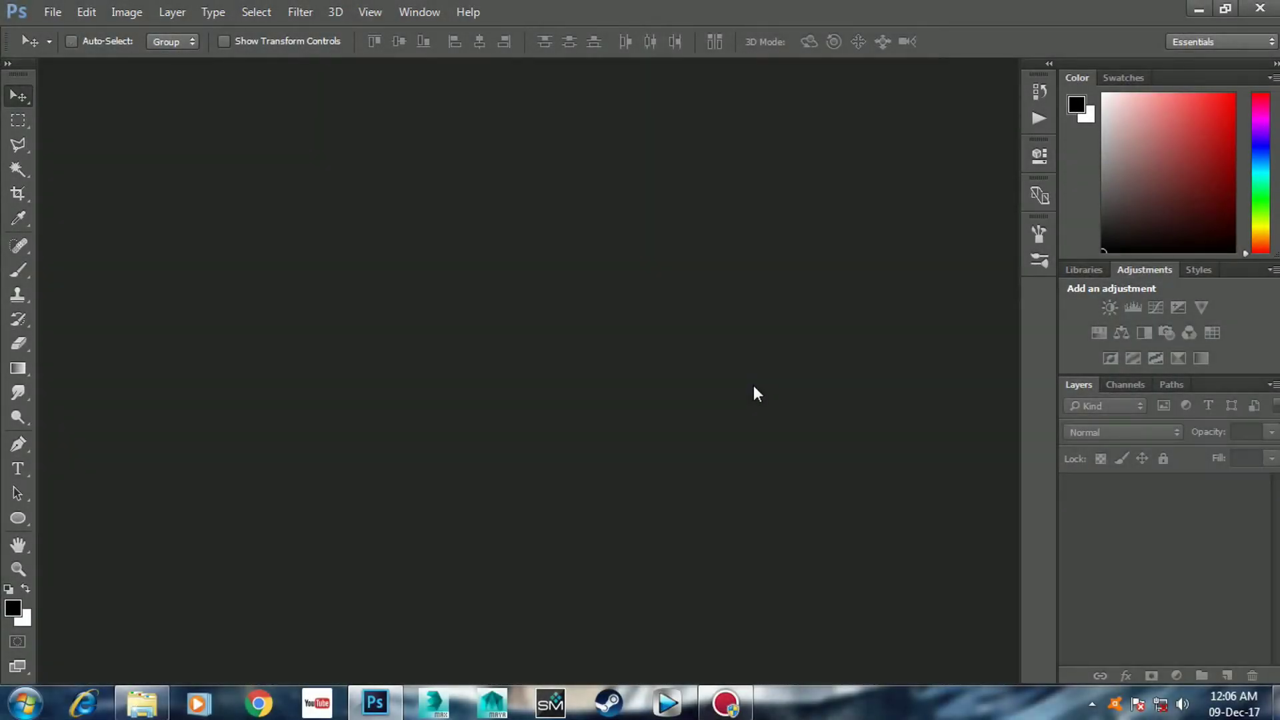
- Create a new 1080×1920 px portrait document at 100 resolution with a white background
key("ctrl+n")
key("Tab")
key("Tab")
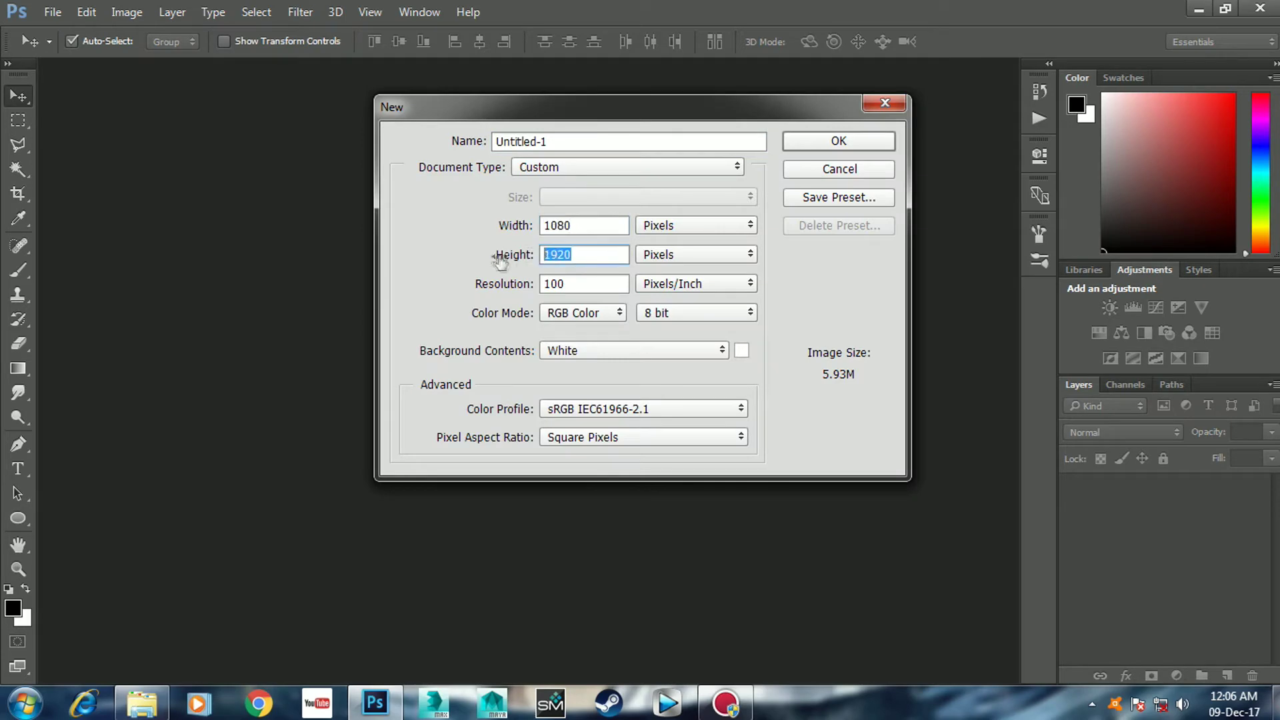
key("Tab")
left_click(886, 143)
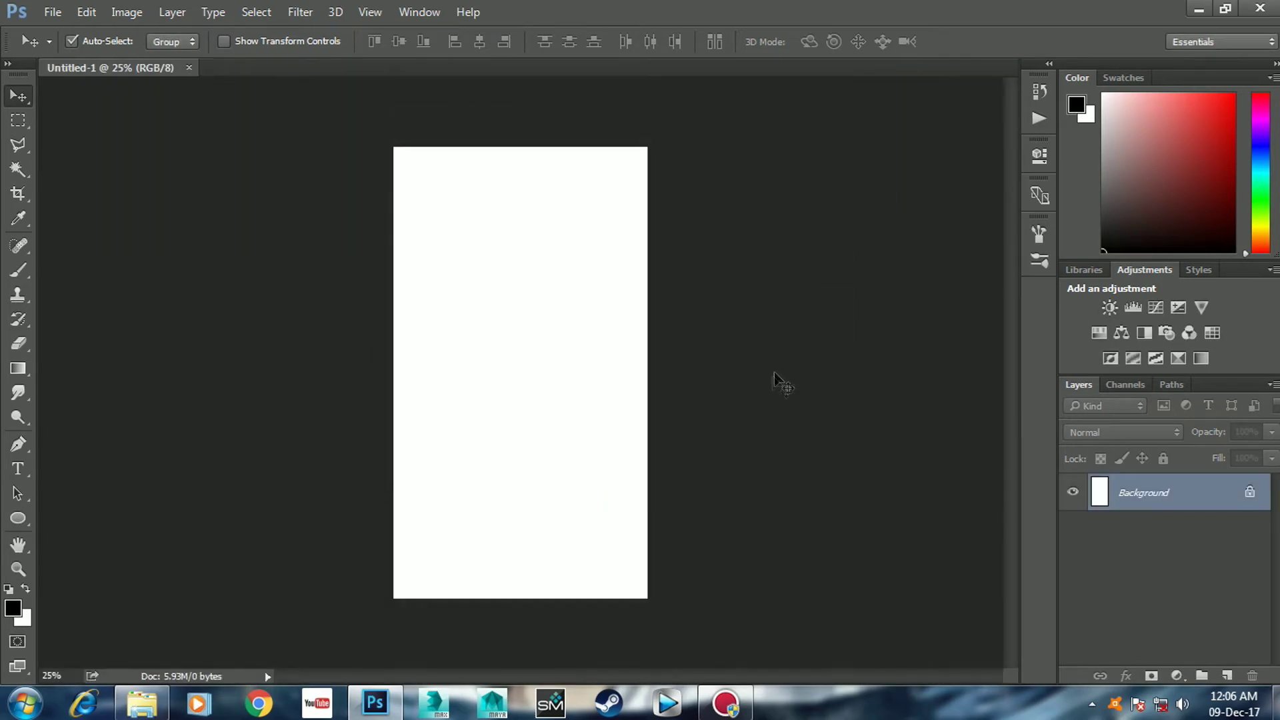
left_click(143, 701)
- Open harley-3.psd, convert its layer to a Smart Object, and drop Harley onto the poster's left
double_click(533, 182)
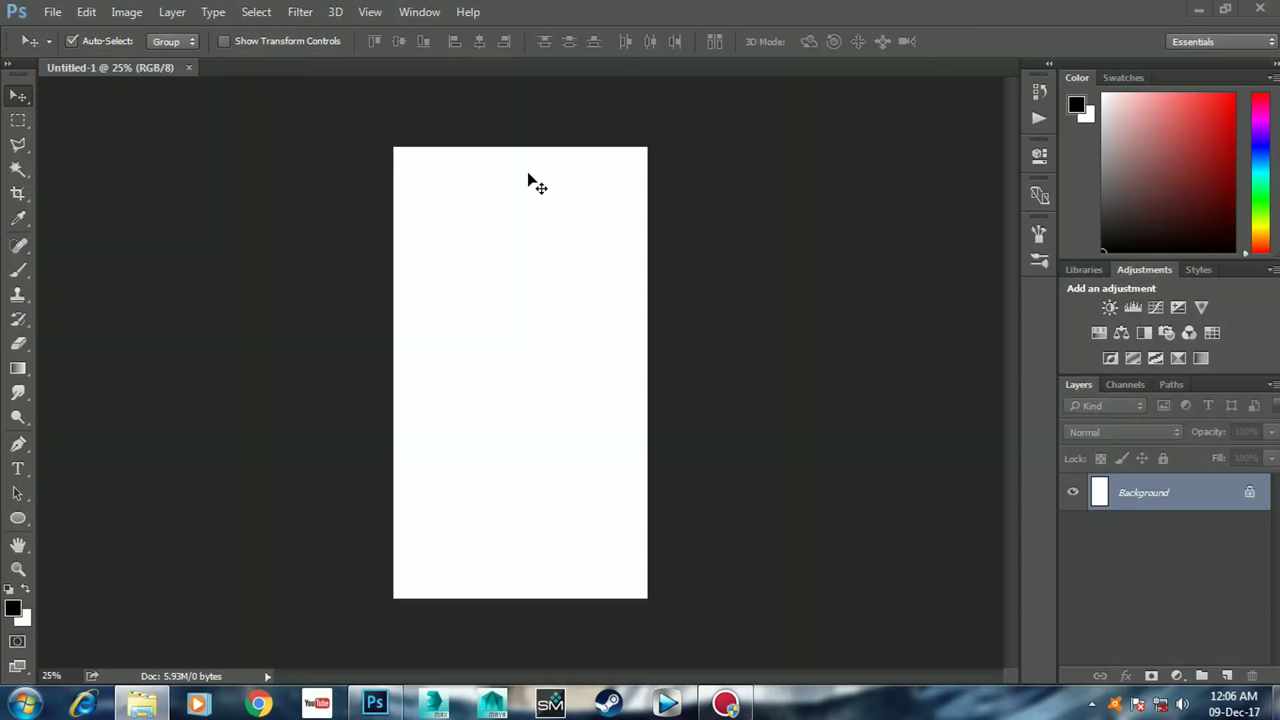
left_click(1073, 529)
left_click(1179, 490)
right_click(1179, 490)
left_click(915, 318)
left_click_drag(551, 346, 439, 346)
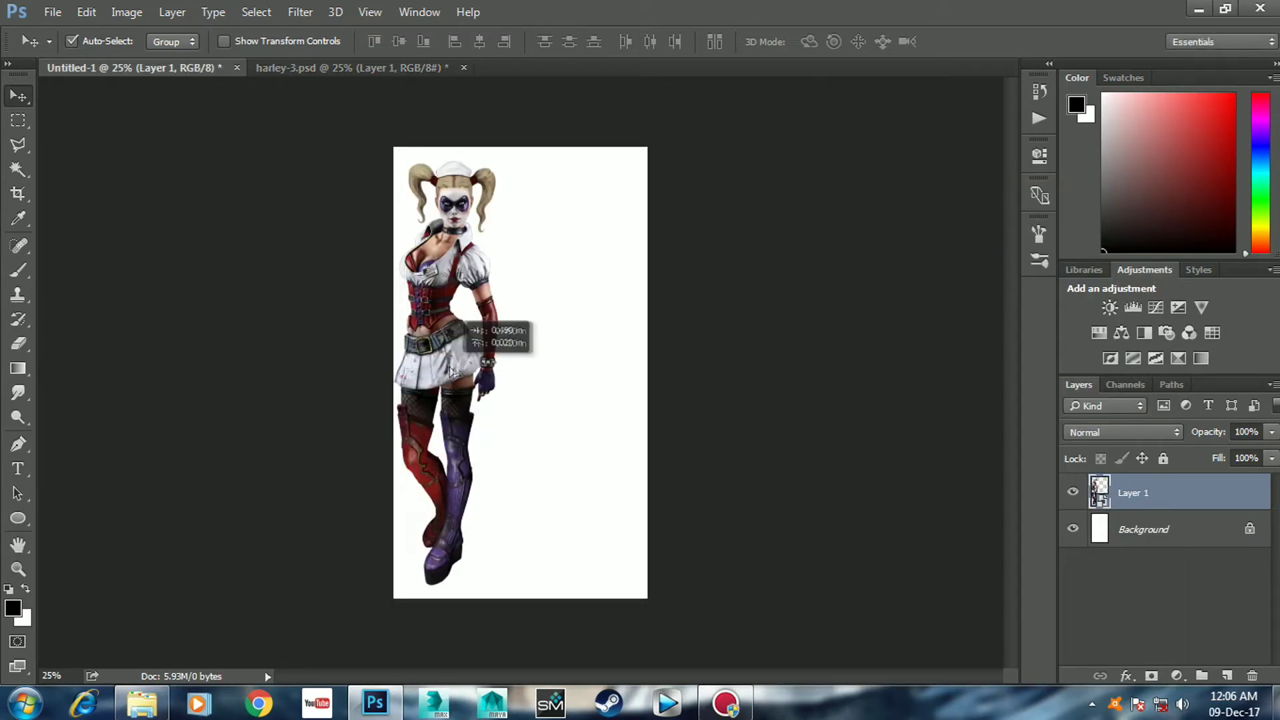
left_click_drag(439, 346, 462, 360)
- Open joker.psd, convert its layer to a Smart Object, and place the Joker beside Harley
left_click(142, 703)
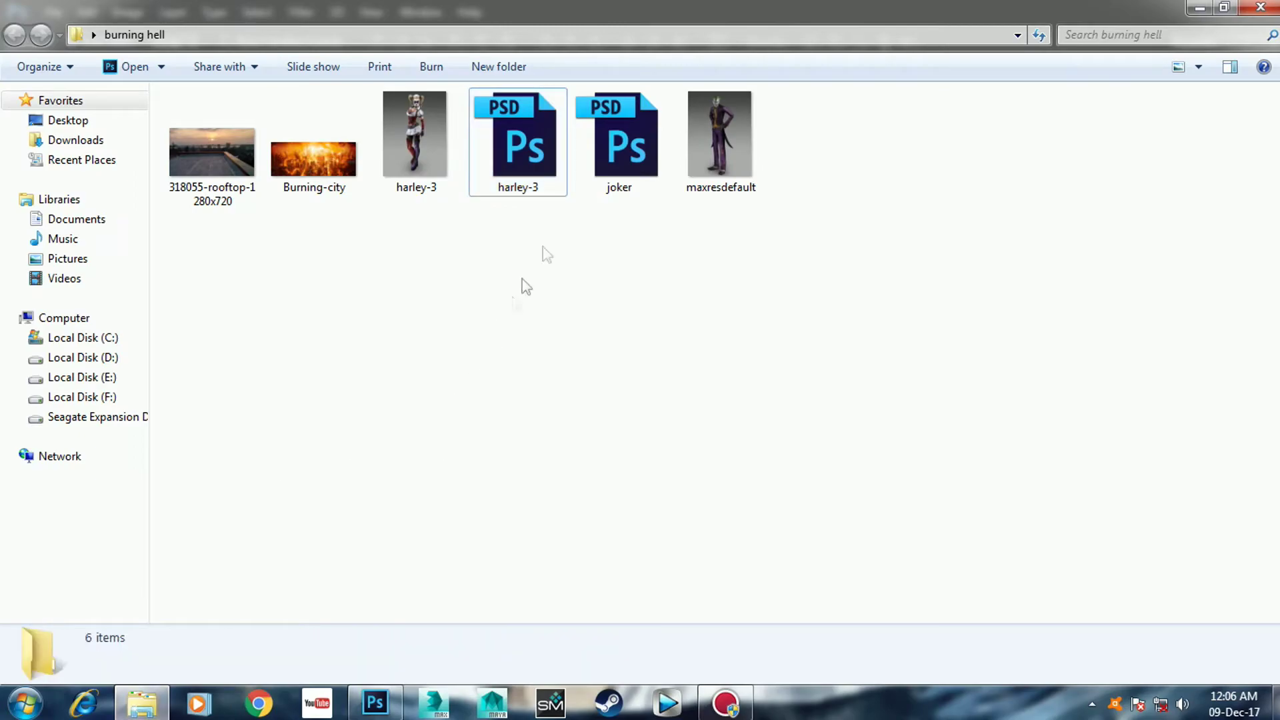
double_click(616, 155)
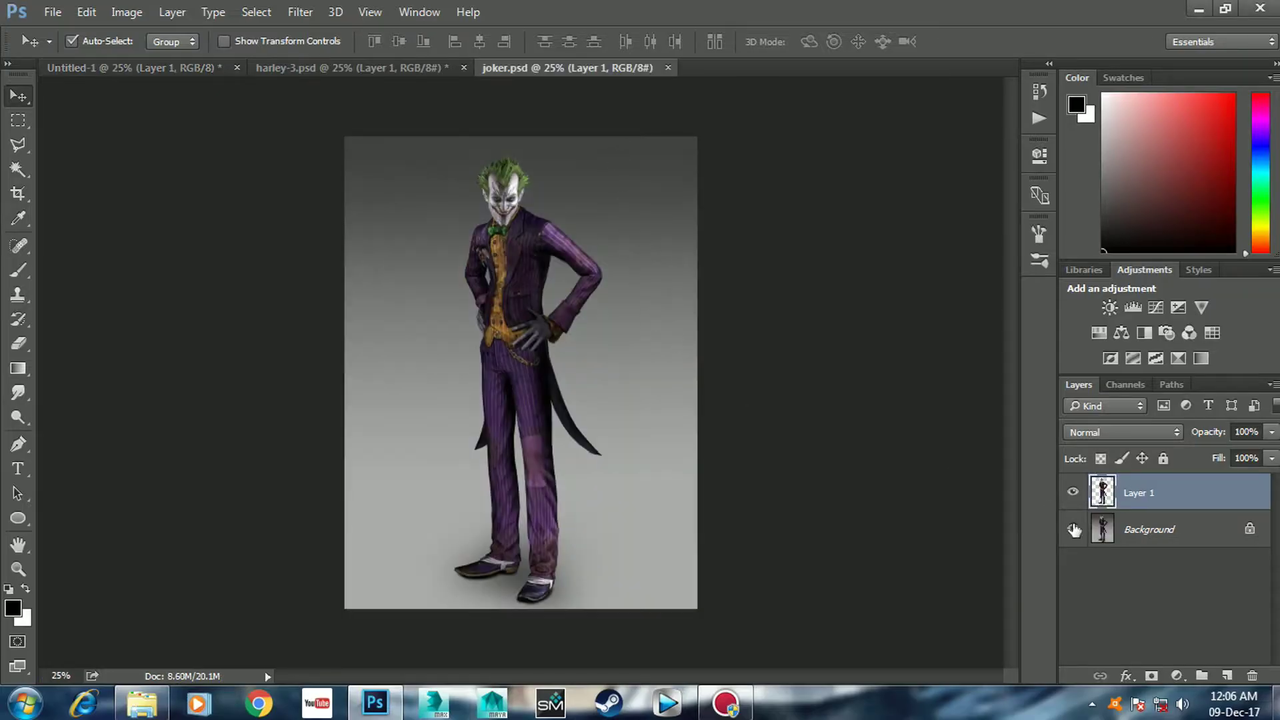
left_click(1074, 530)
left_click(1074, 530)
right_click(1147, 493)
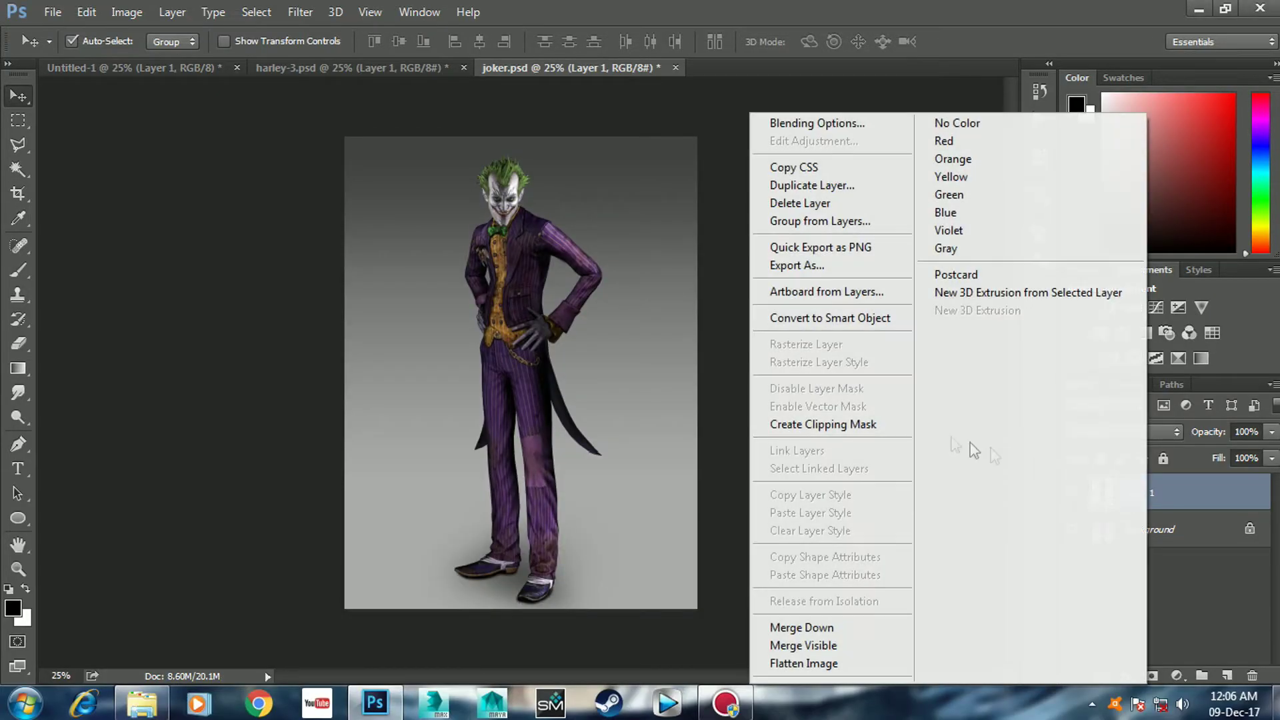
left_click(842, 318)
left_click_drag(537, 360, 272, 73)
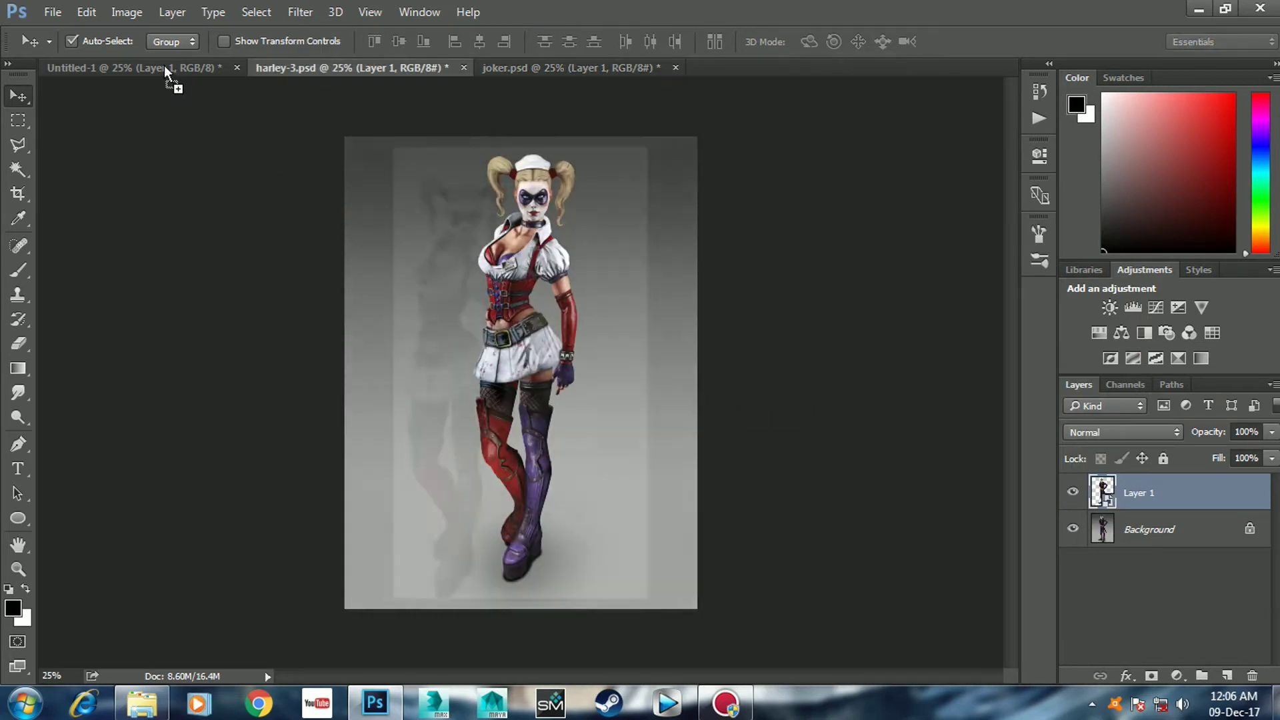
mouse_move(272, 74)
left_mouse_down()
mouse_move(556, 407)
mouse_move(545, 390)
left_mouse_up()
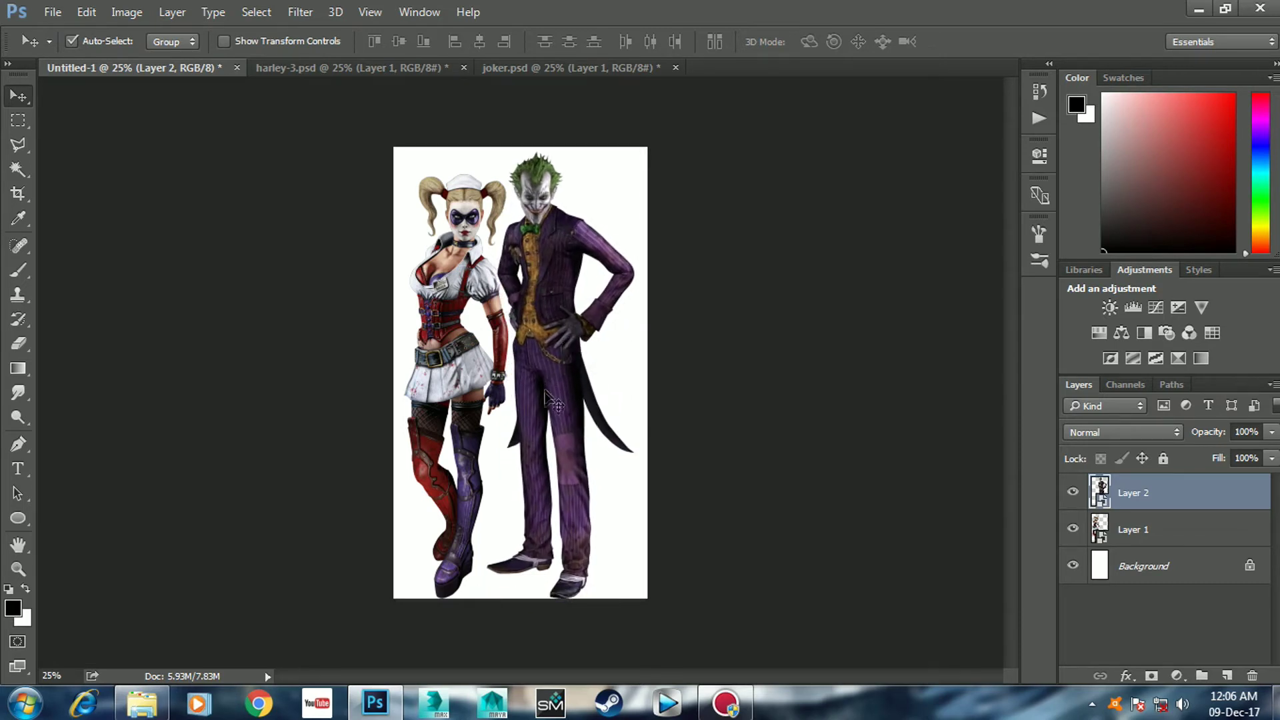
- Scale Layer 1 and Layer 2 together to about 83% and shift them down and right
left_click(1156, 541, "shift")
key("ctrl+t")
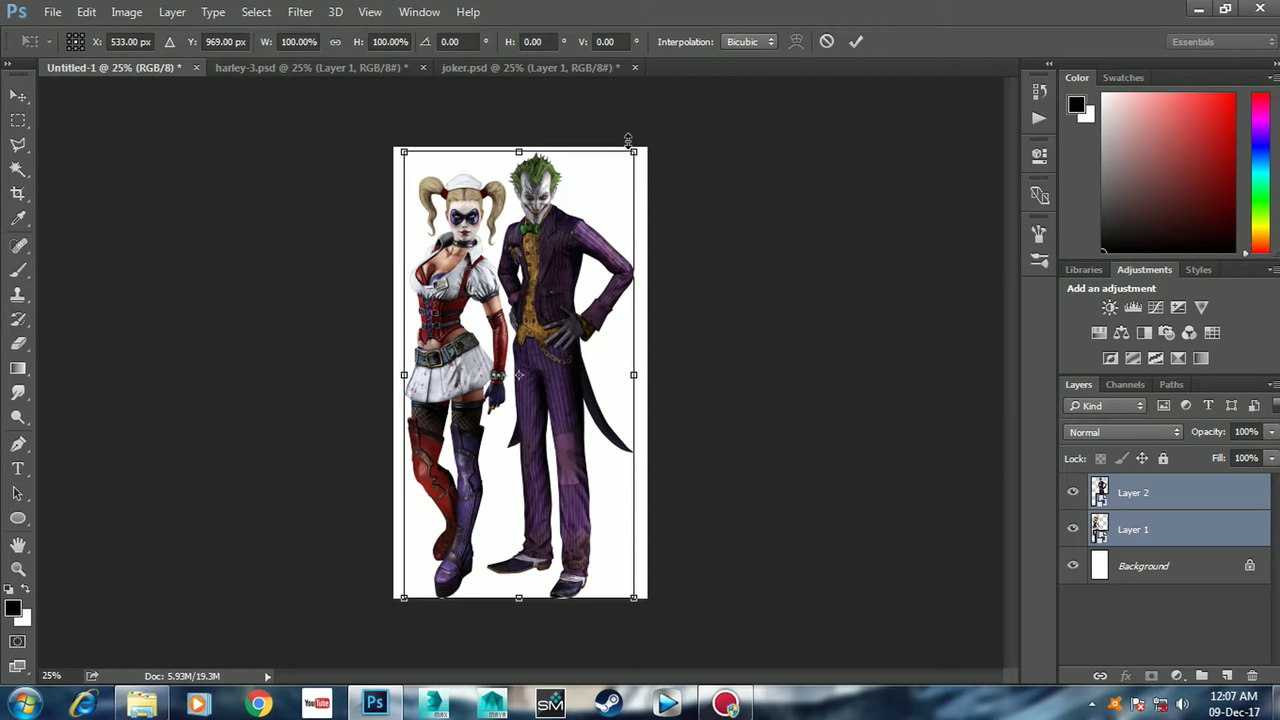
left_click_drag(626, 154, 560, 209)
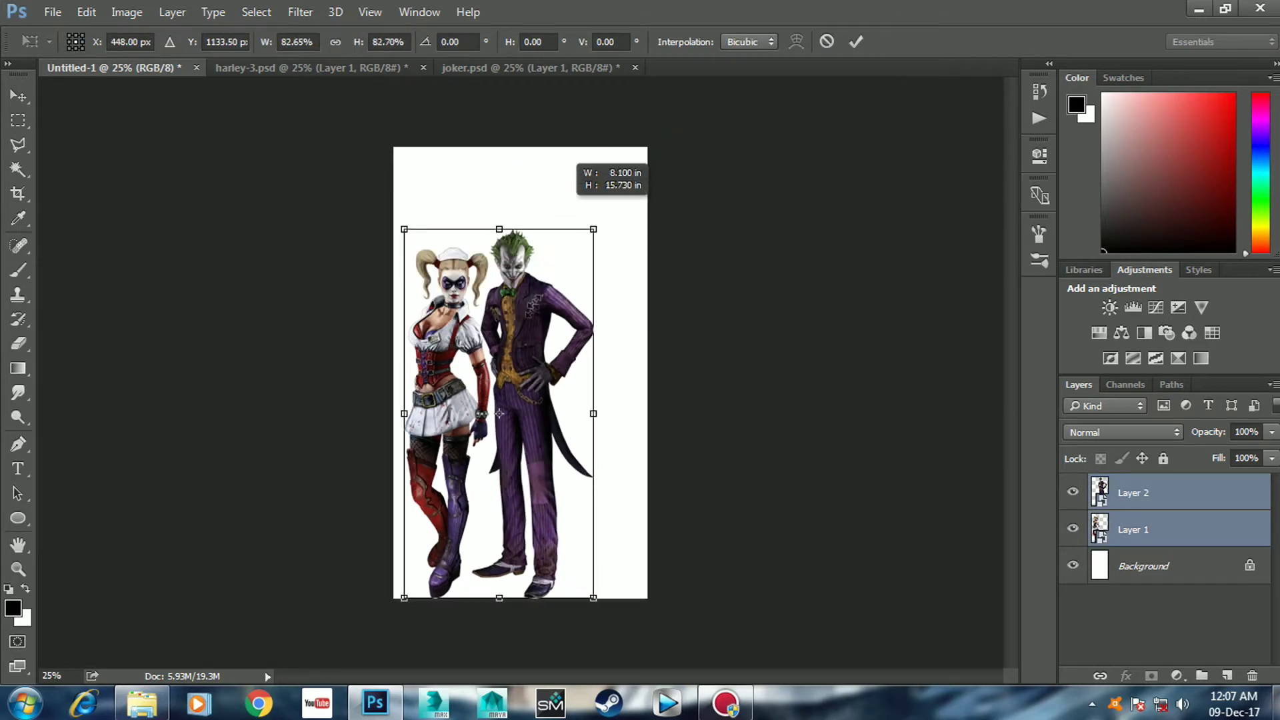
left_click_drag(533, 326, 564, 294)
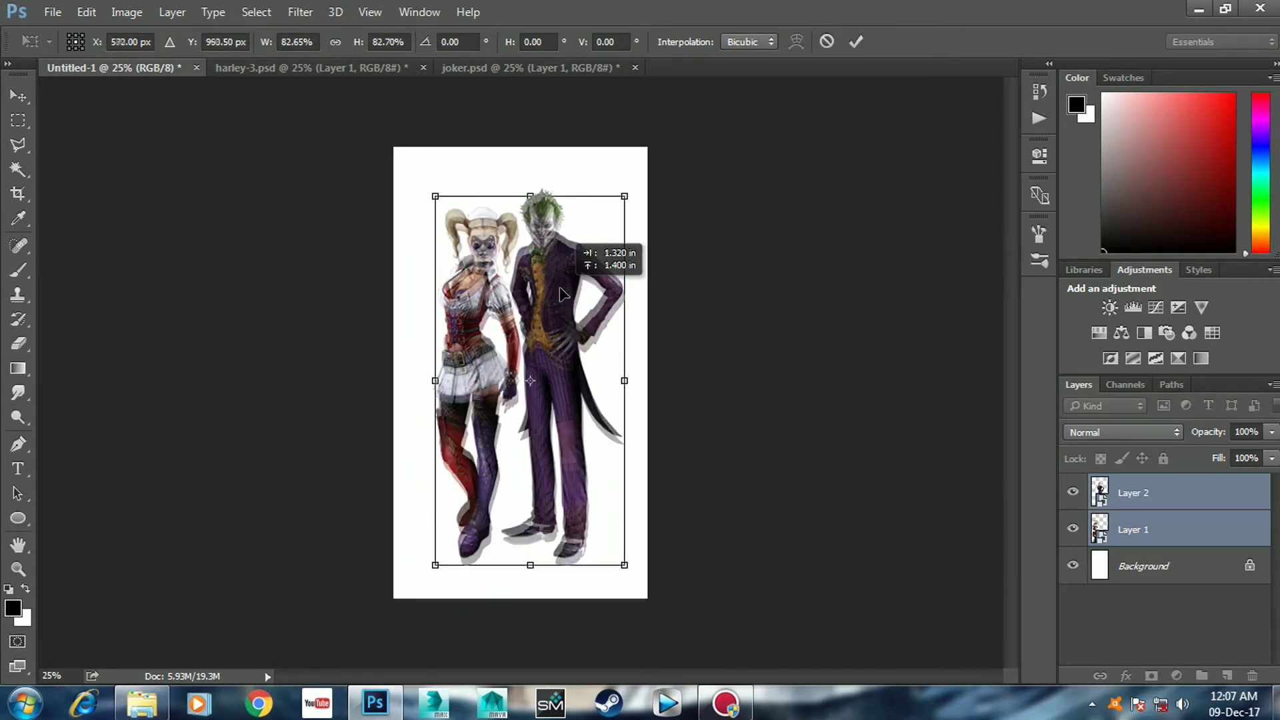
key("Return")
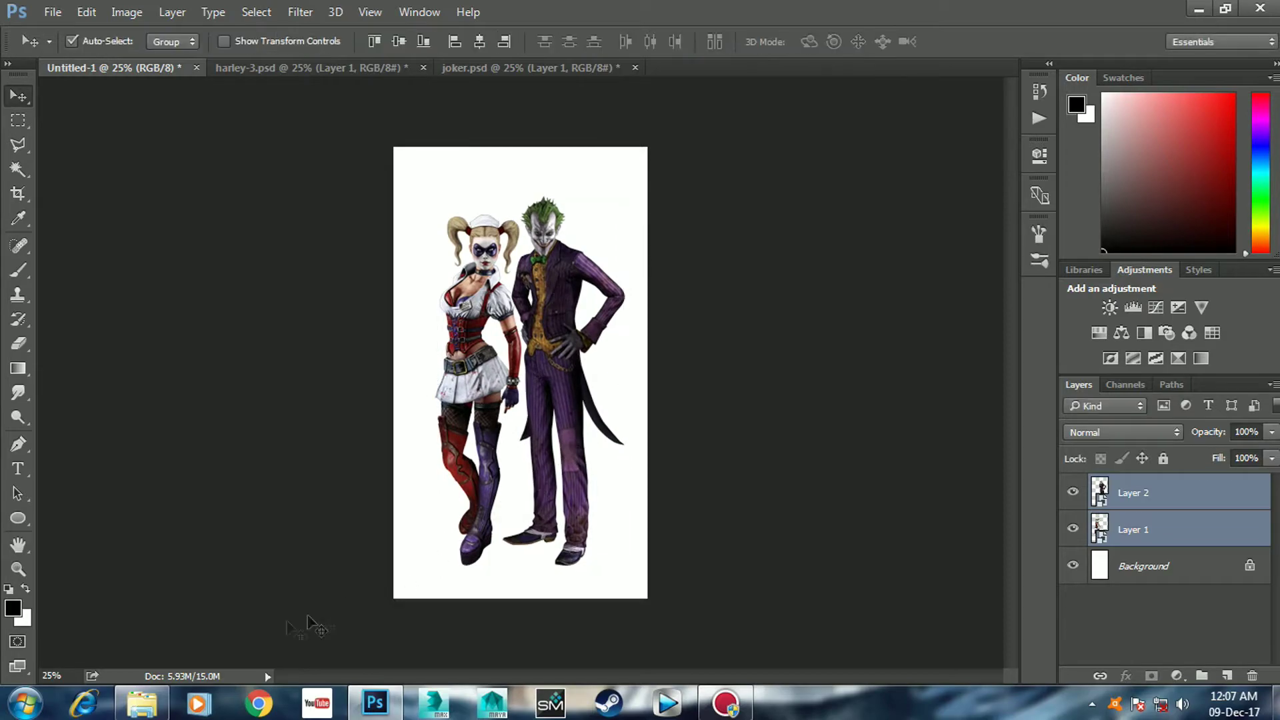
left_click(141, 702)
left_click(397, 340)
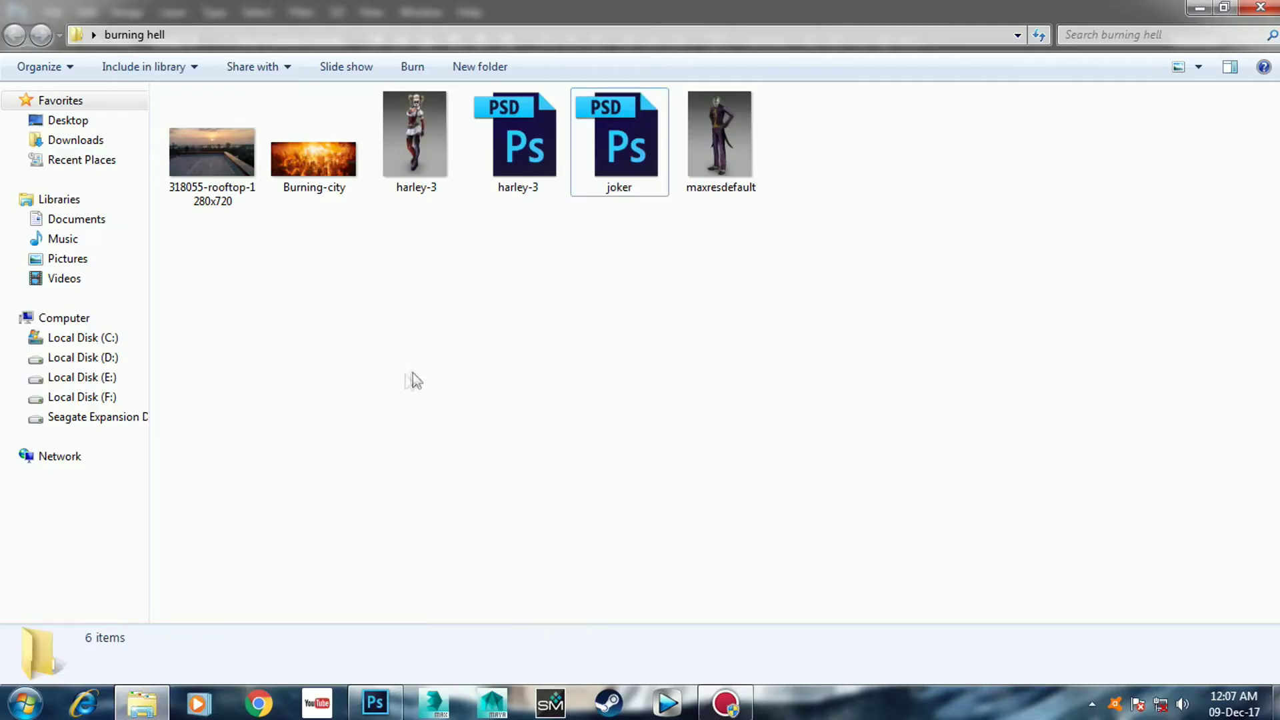
- Open the rooftop JPG in Photoshop and close harley-3.psd and joker.psd without saving
mouse_move(222, 167)
left_mouse_down()
mouse_move(408, 630)
mouse_move(665, 66)
left_mouse_up()
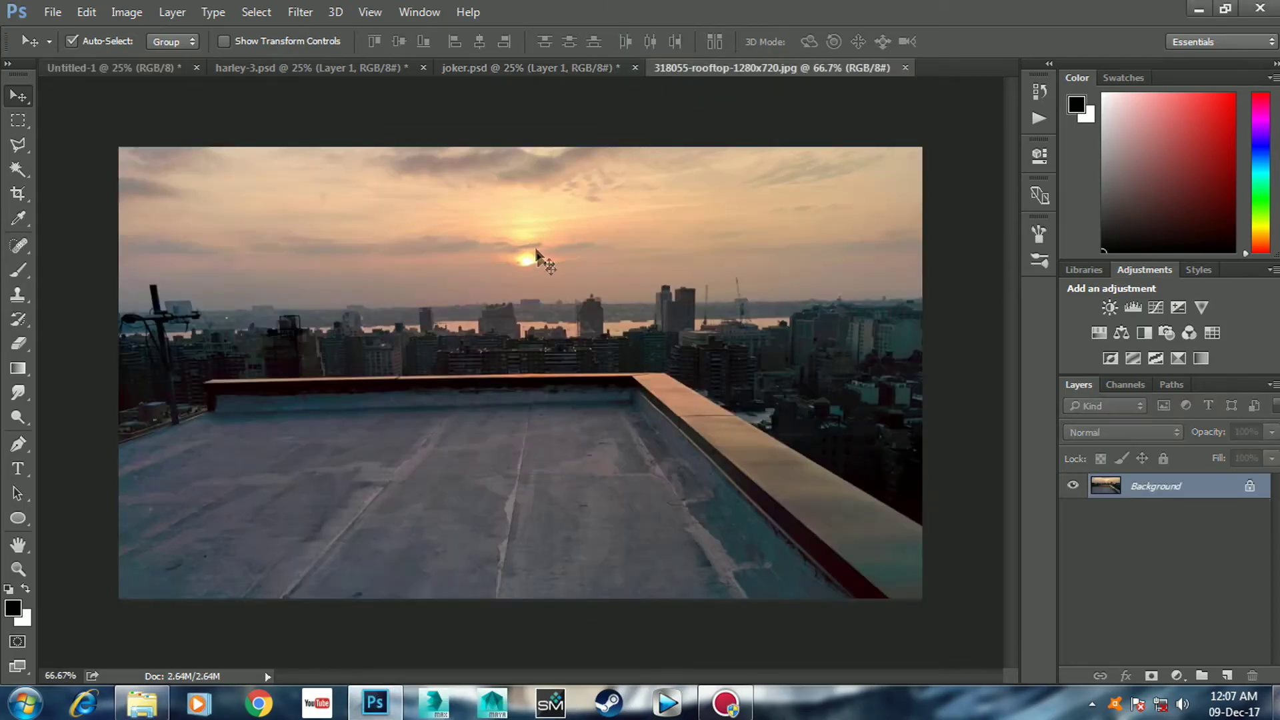
left_click(424, 67)
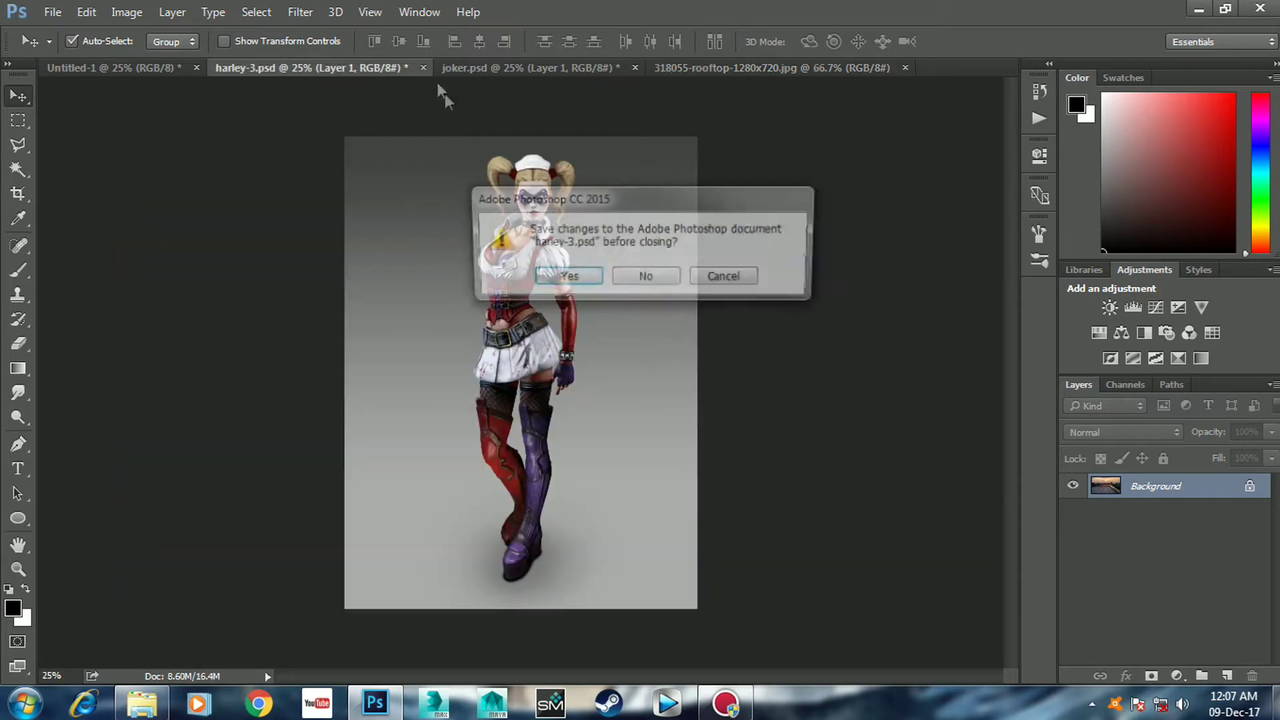
left_click(647, 277)
left_click(408, 67)
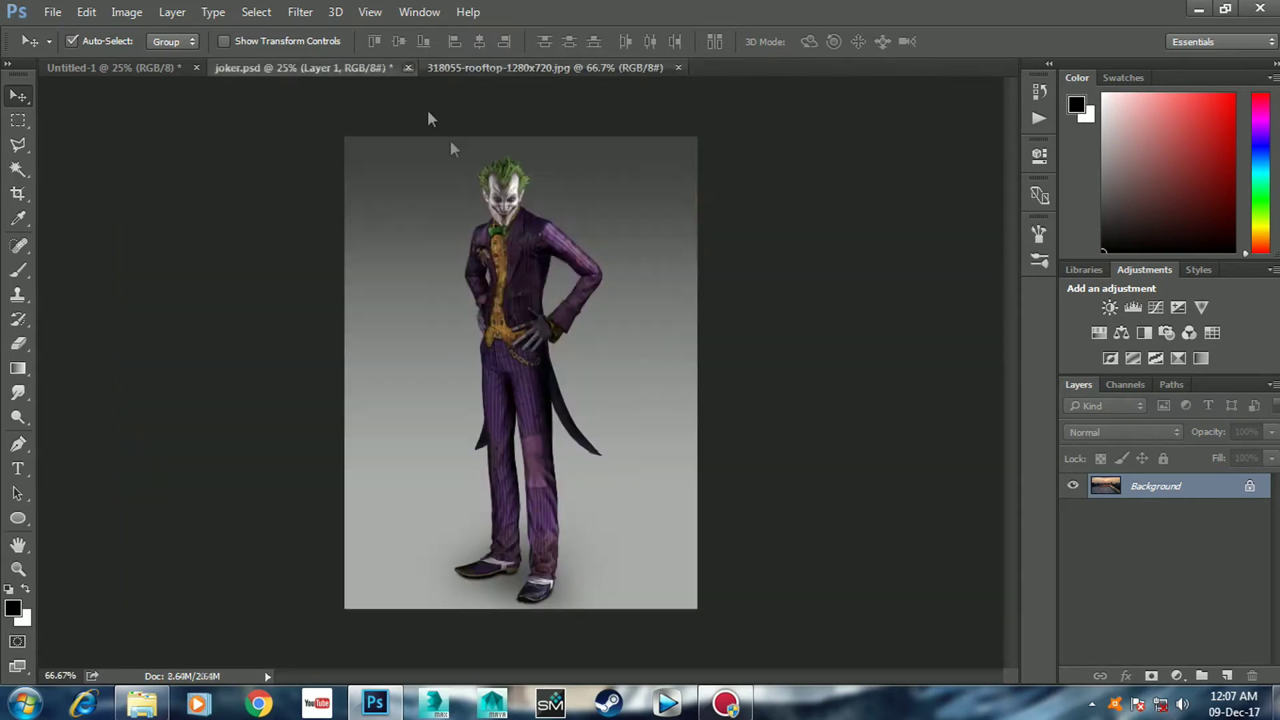
left_click(645, 277)
scroll(340, 420, "up", 2)
scroll(340, 420, "down", 2)
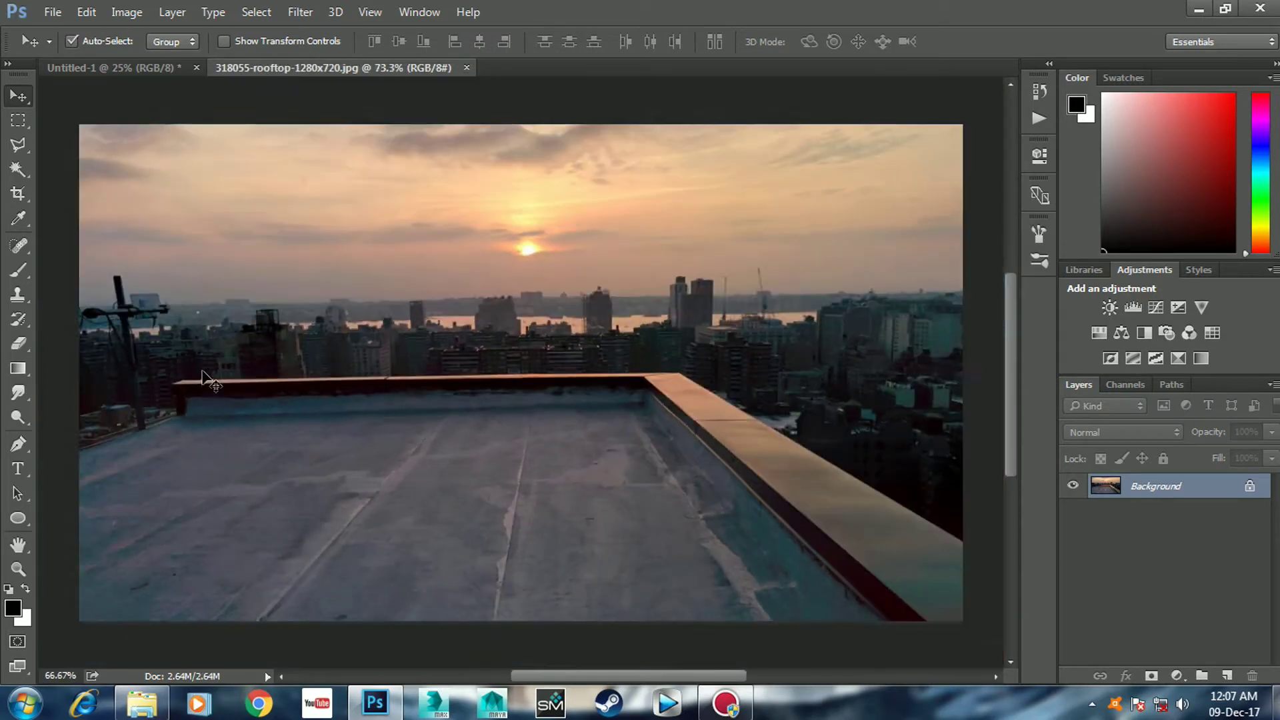
left_click(18, 145)
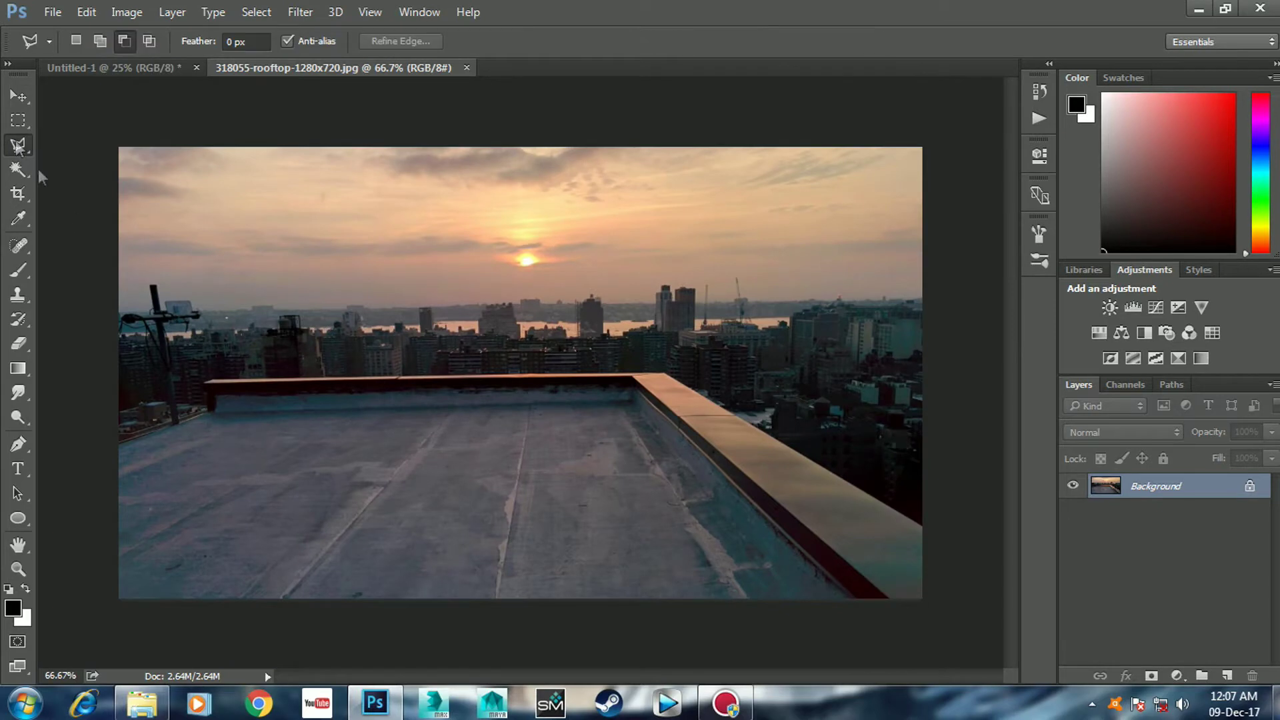
- Polygonal-lasso the rooftop floor in the sunset photo and copy it onto its own layer
left_click(210, 381)
left_click(633, 375)
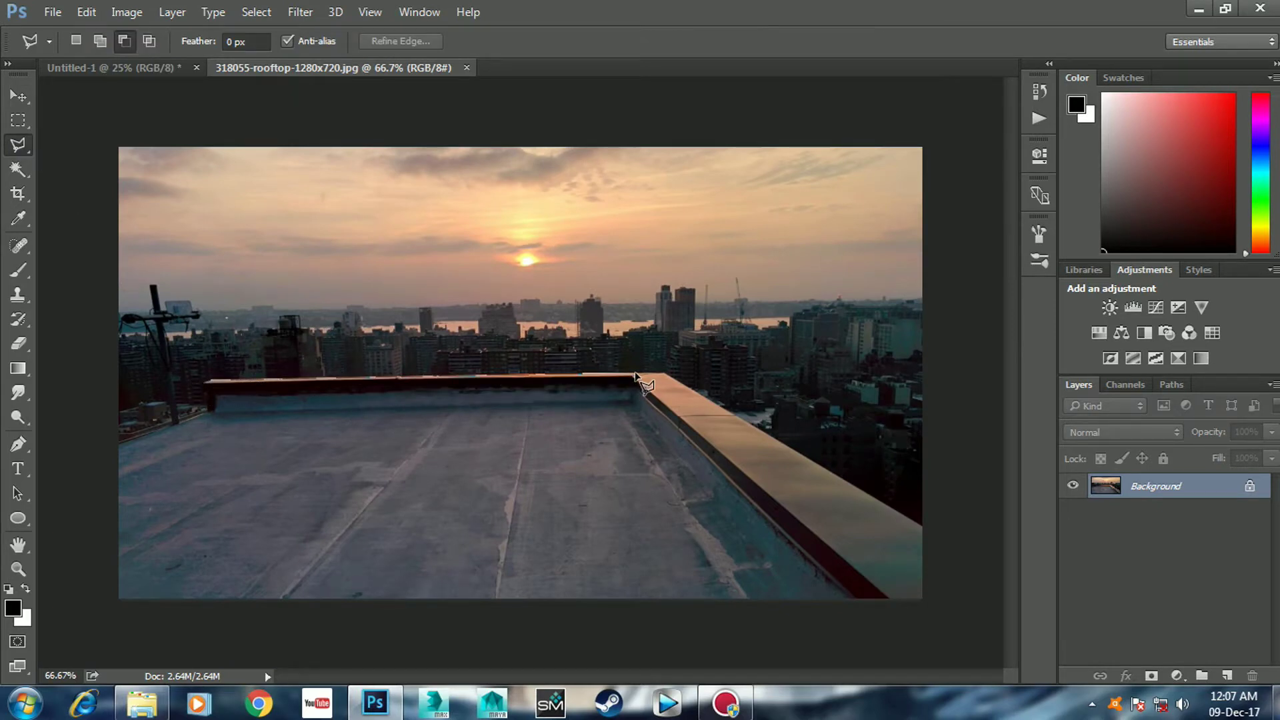
left_click(913, 619)
left_click(75, 623)
left_click(79, 429)
left_click(208, 381)
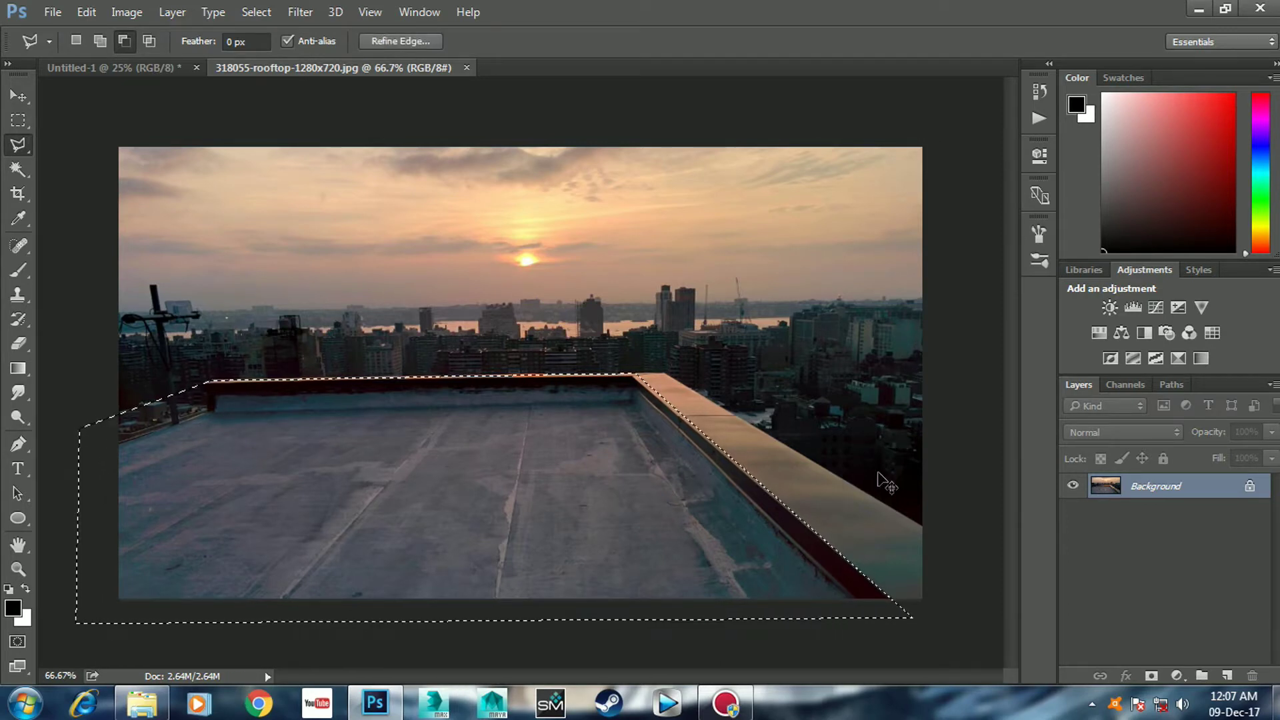
key("ctrl+j")
- Move the rooftop floor layer into the poster, ordered just above Background behind the figures
key("v")
left_click_drag(819, 485, 154, 66)
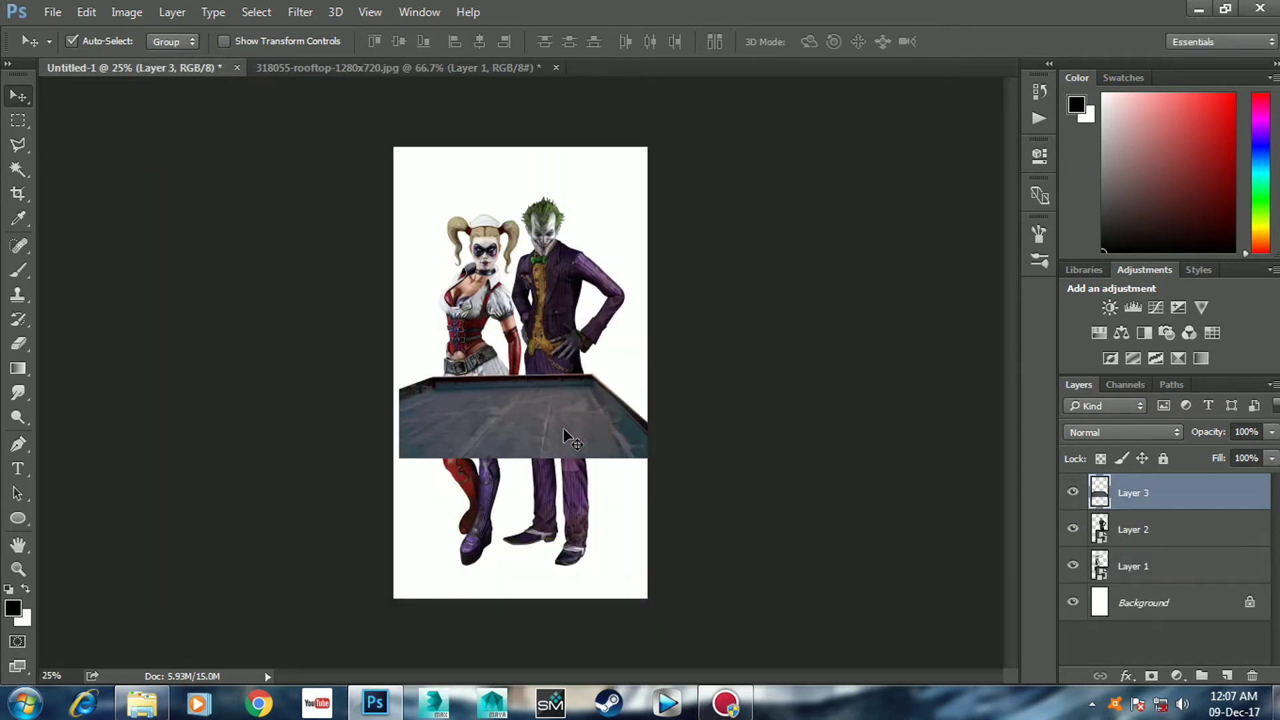
mouse_move(155, 66)
left_mouse_down()
mouse_move(562, 445)
mouse_move(571, 568)
left_mouse_up()
left_click_drag(1134, 493, 1149, 584)
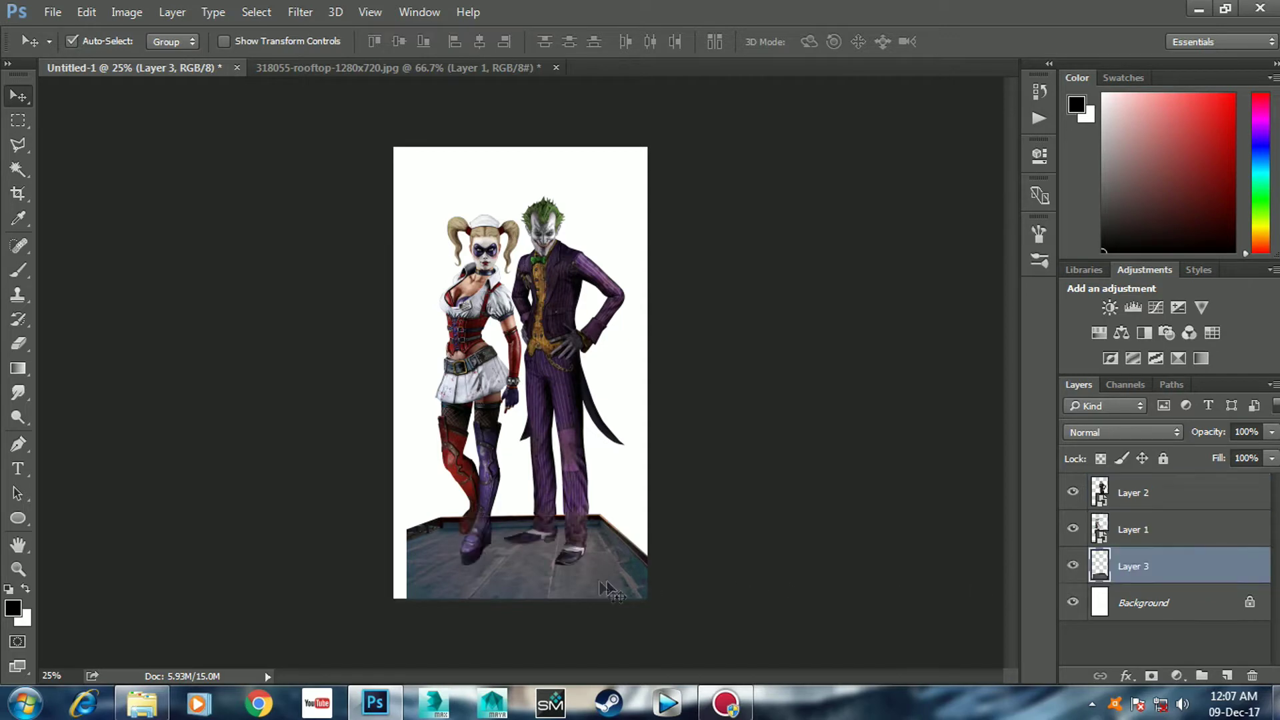
key("ctrl+t")
- Scale the rooftop floor to about 203% and rotate it about 1°
key("ctrl+minus")
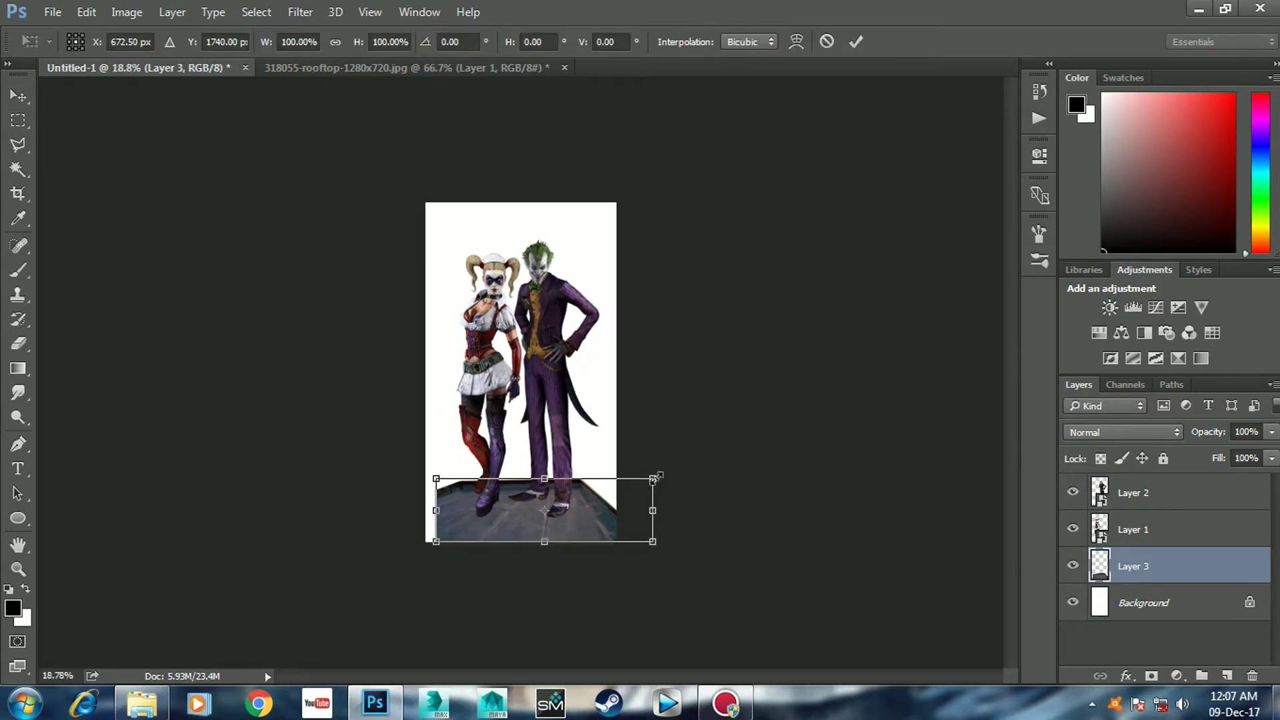
left_click_drag(659, 475, 770, 442)
left_click_drag(825, 401, 833, 404)
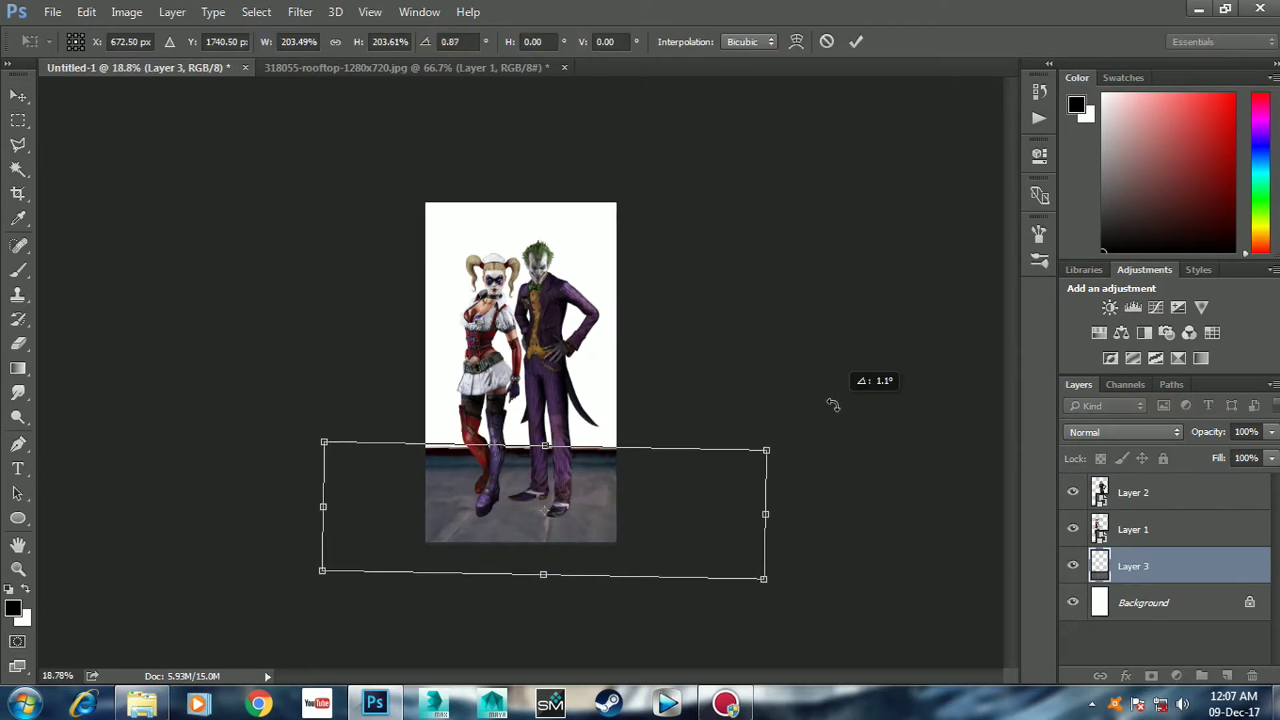
key("Return")
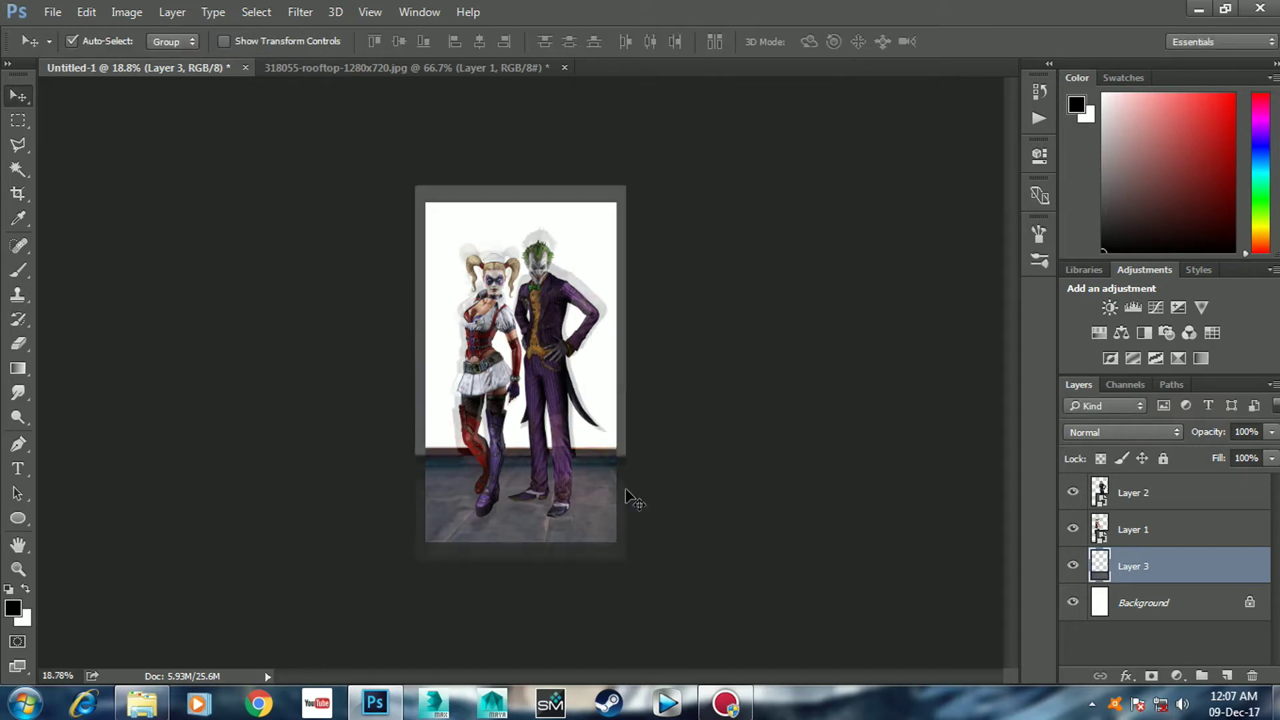
scroll(627, 500, "up", 3)
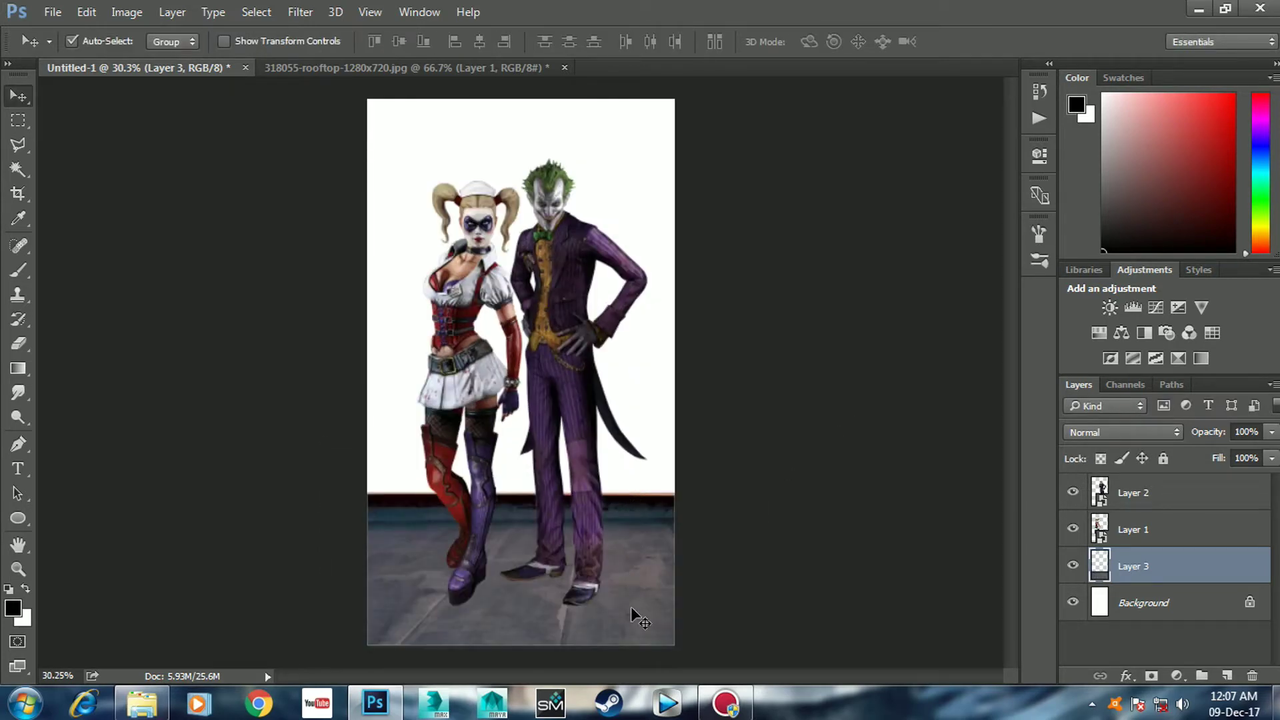
scroll(636, 608, "down", 1)
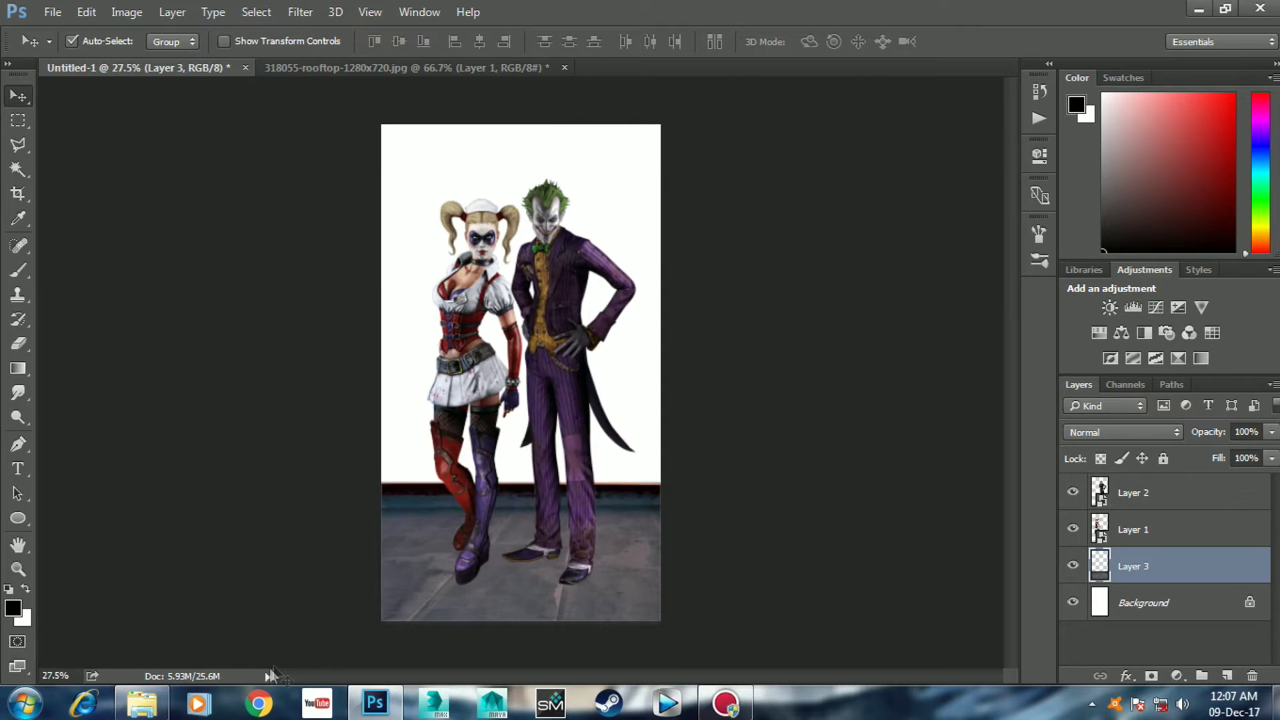
left_click_drag(1137, 603, 1035, 620)
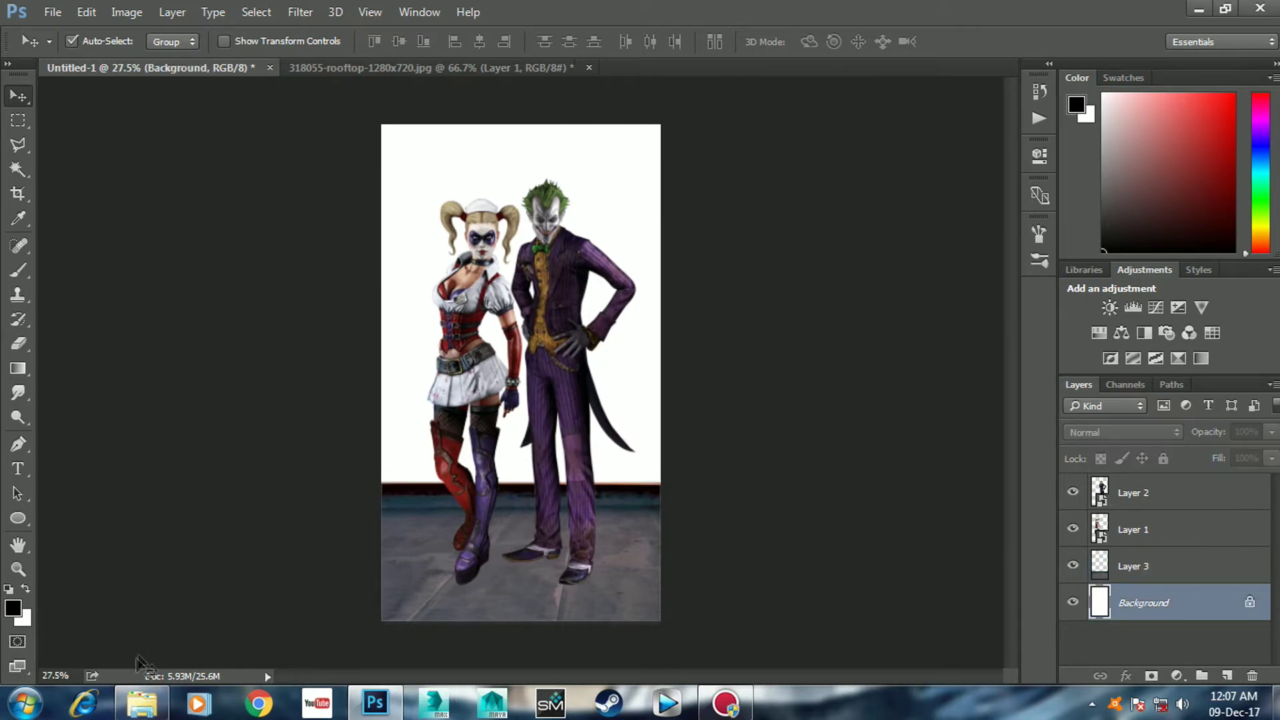
- Place the Burning-city image in the poster, scaled to about 211% and nudged upward
left_click(142, 702)
mouse_move(313, 158)
left_mouse_down()
mouse_move(387, 712)
mouse_move(599, 438)
left_mouse_up()
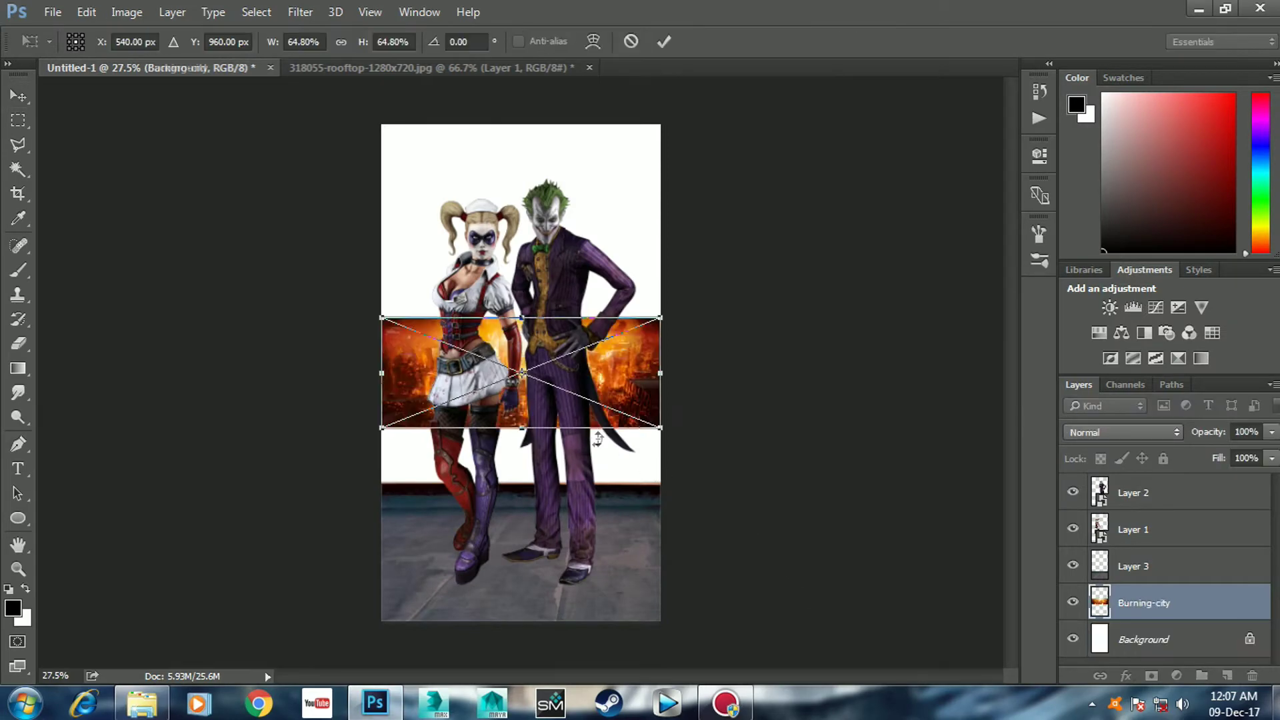
mouse_move(631, 339)
left_mouse_down()
mouse_move(841, 67)
mouse_move(839, 79)
left_mouse_up()
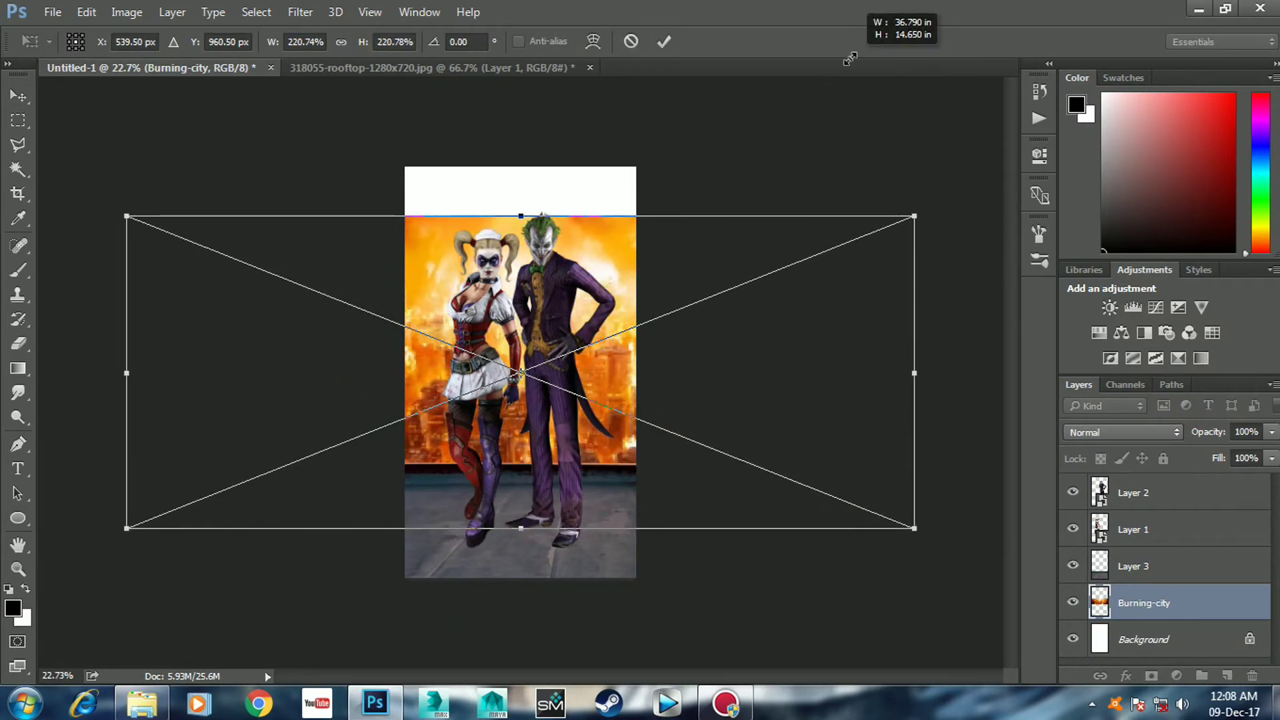
key("shift+Up")
key("shift+Up")
key("shift+Up")
key("shift+Up")
key("shift+Up")
key("shift+Up")
key("shift+Up")
key("shift+Up")
key("shift+Up")
key("shift+Up")
key("shift+Up")
key("shift+Up")
key("shift+Up")
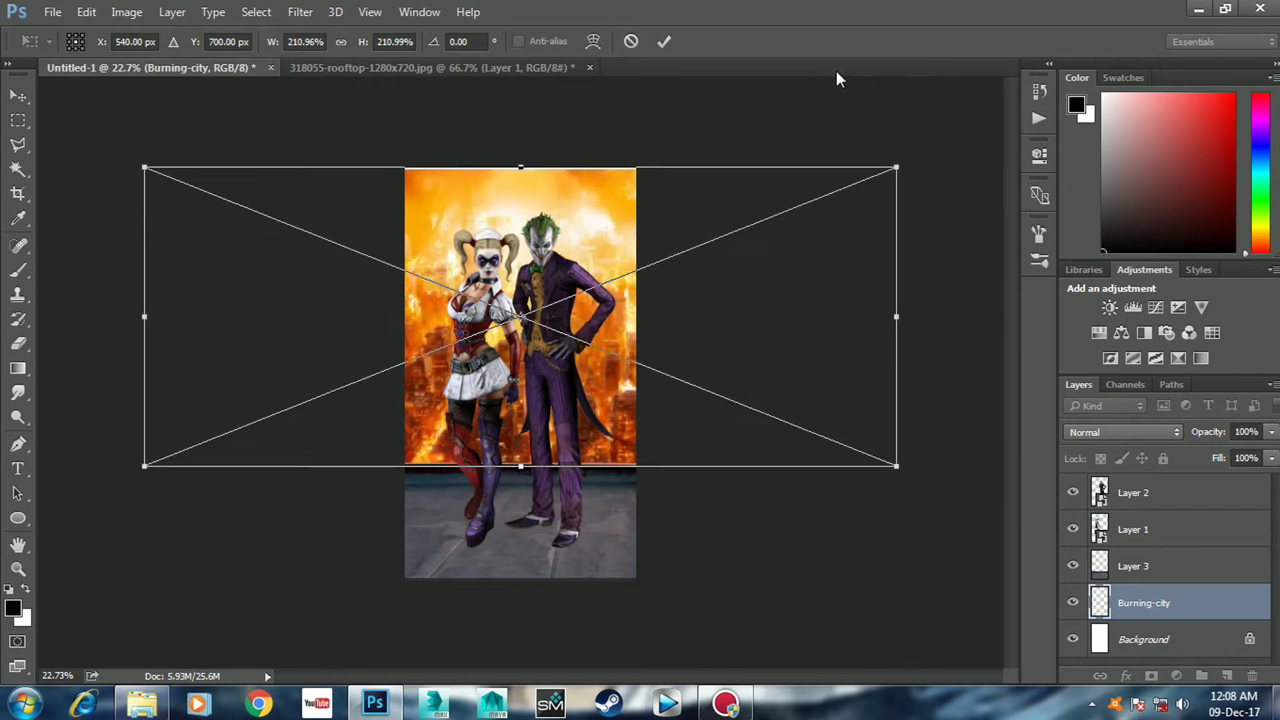
key("shift+Up")
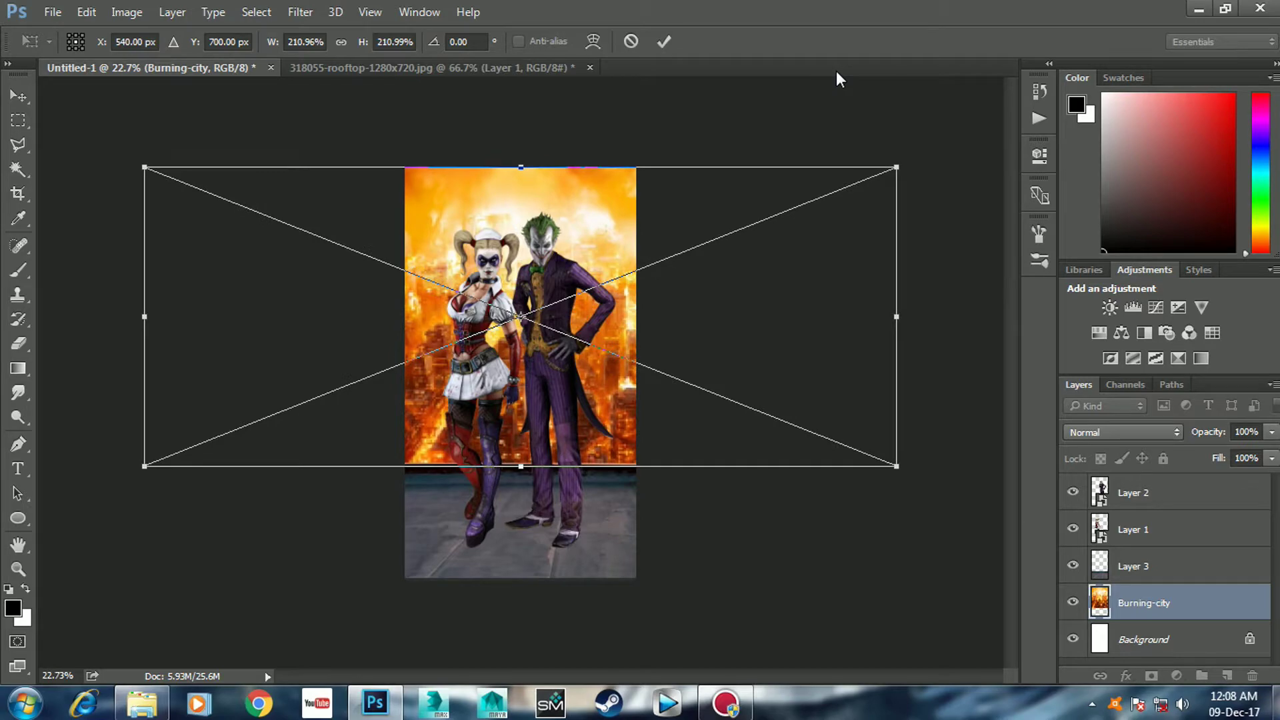
key("Return")
scroll(712, 240, "up", 1)
scroll(547, 443, "up", 1)
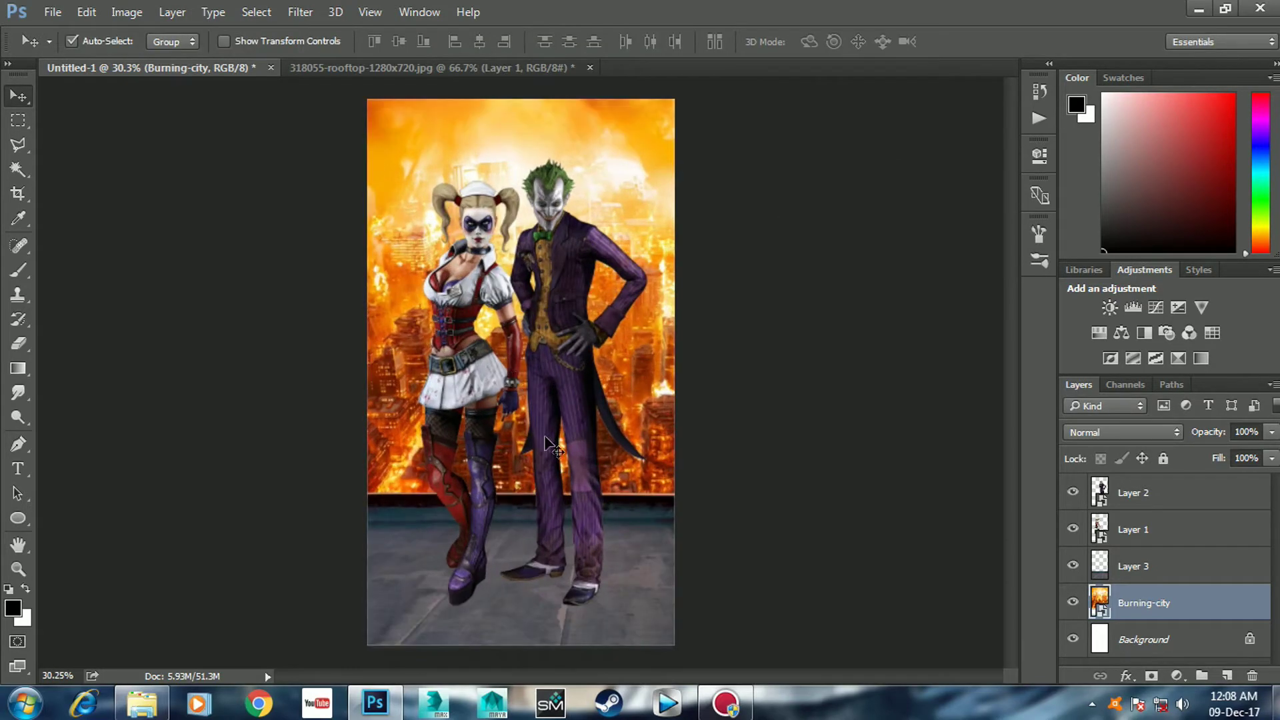
scroll(546, 442, "up", 1)
scroll(547, 443, "down", 1)
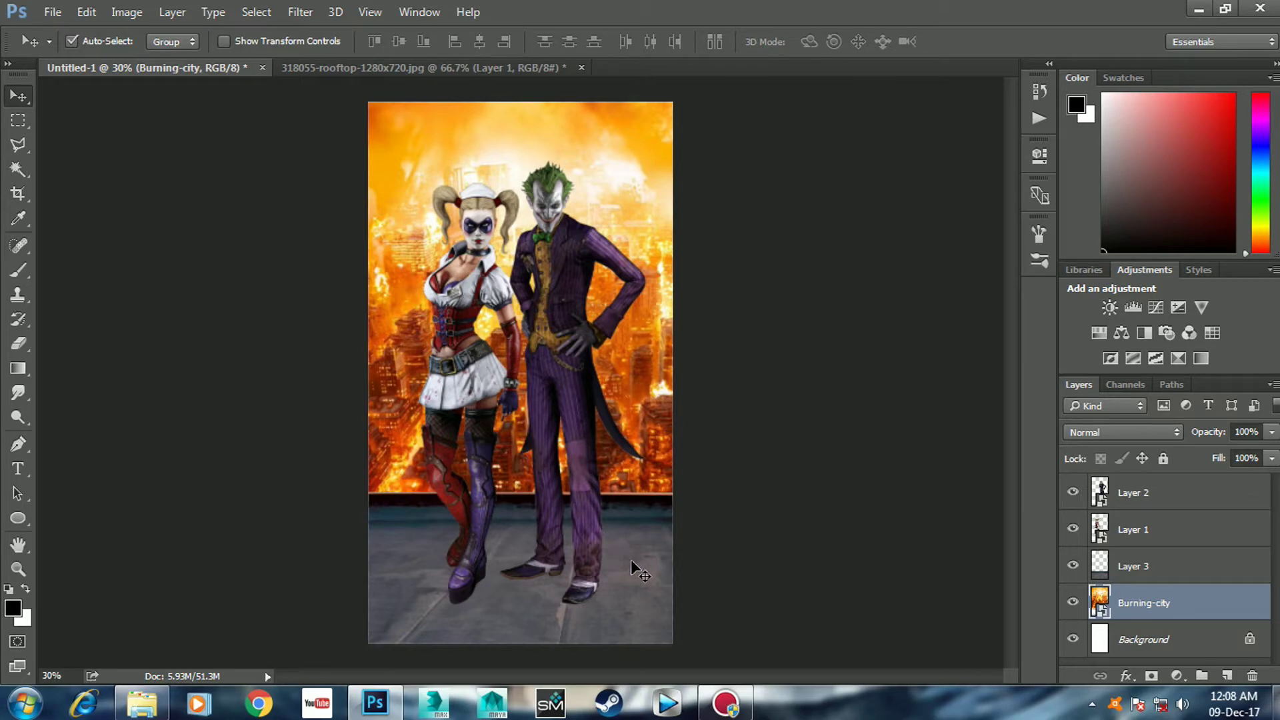
- Add a Brightness/Contrast clipped to Layer 3 with Brightness -88 and Contrast 46
left_click(1181, 572)
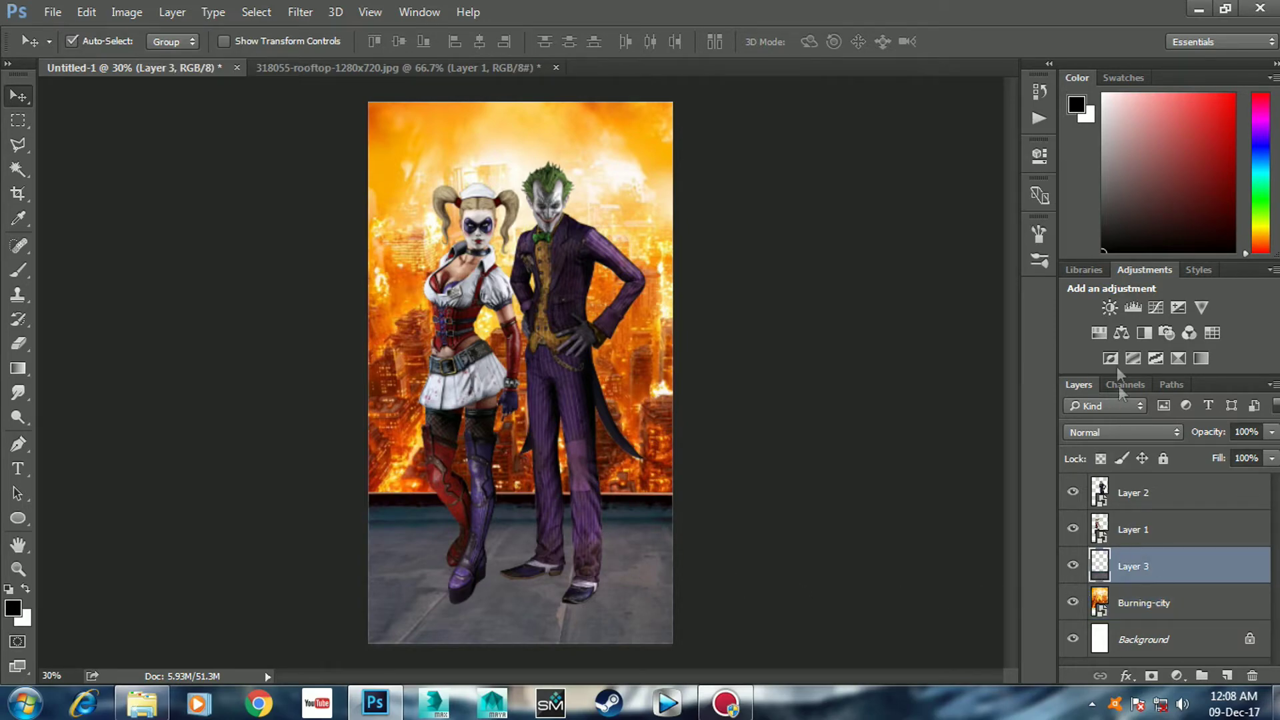
left_click(1110, 308)
left_click_drag(866, 250, 819, 258)
left_click(873, 460)
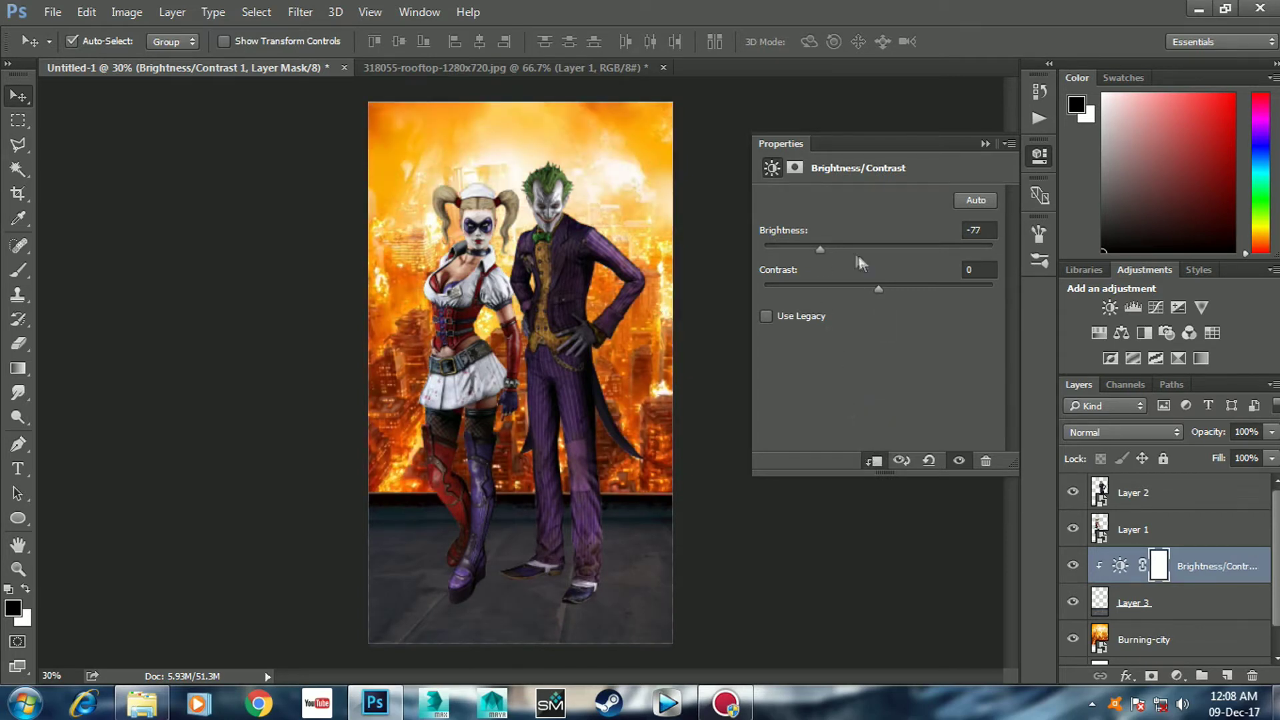
left_click_drag(863, 289, 971, 295)
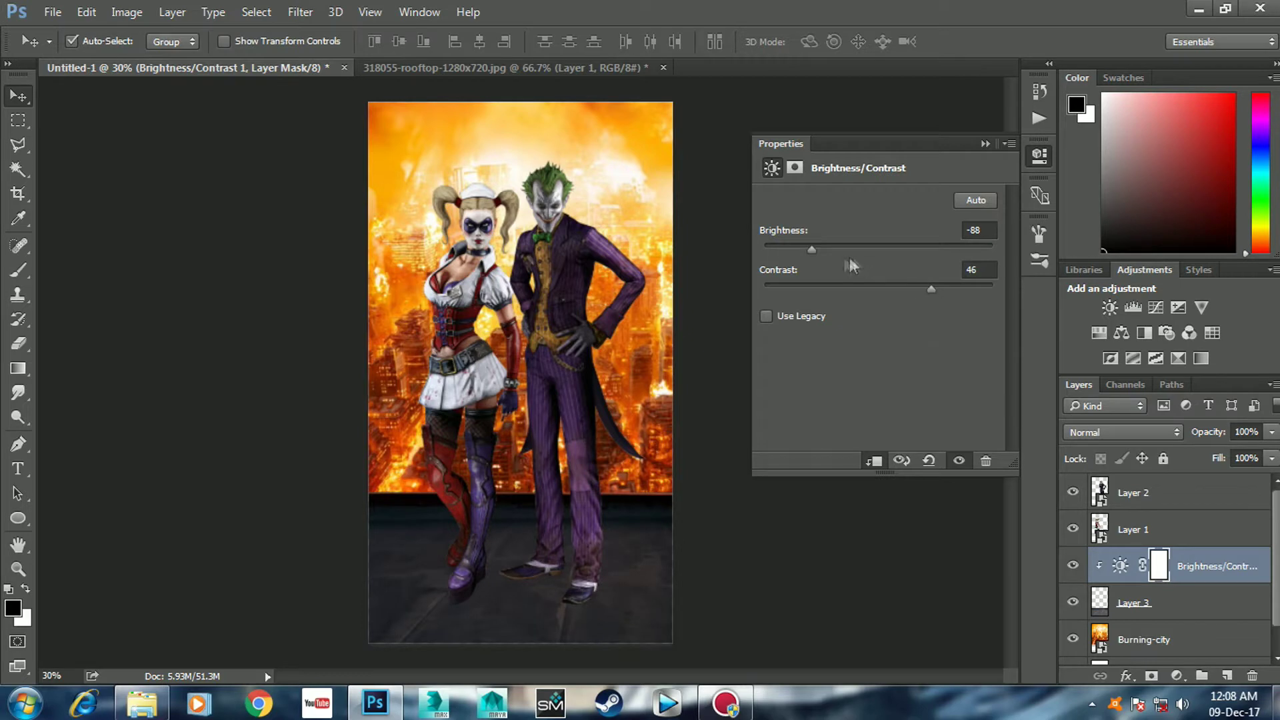
left_click(986, 143)
- Discard a stray Hue/Saturation layer and add a clipped Color Balance: Red +27, Yellow -47
left_click(1100, 335)
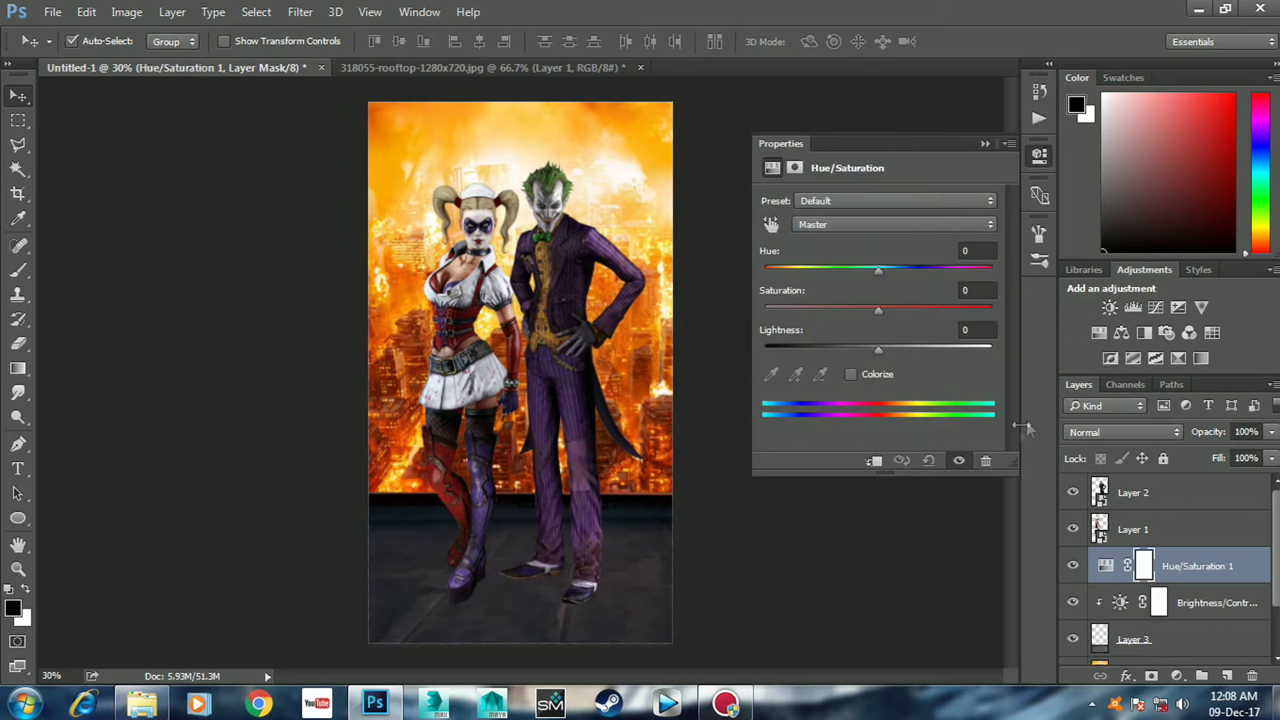
left_click(986, 461)
left_click(566, 275)
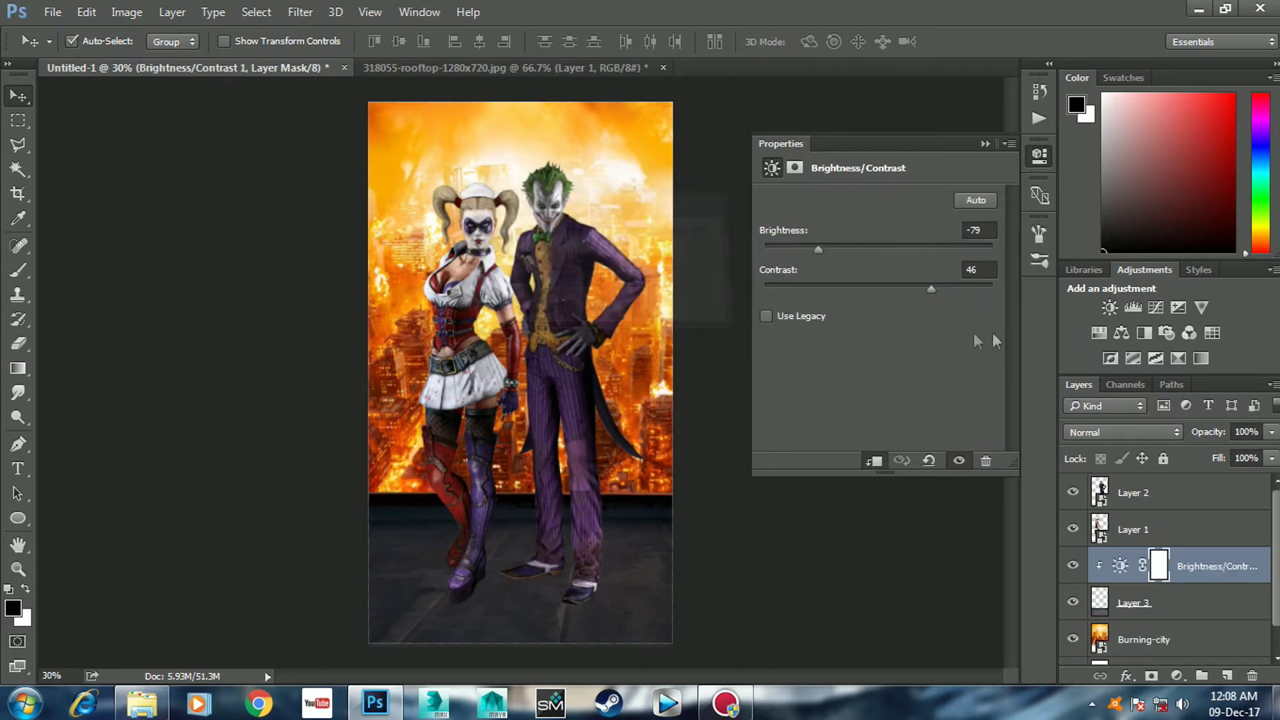
left_click(1122, 332)
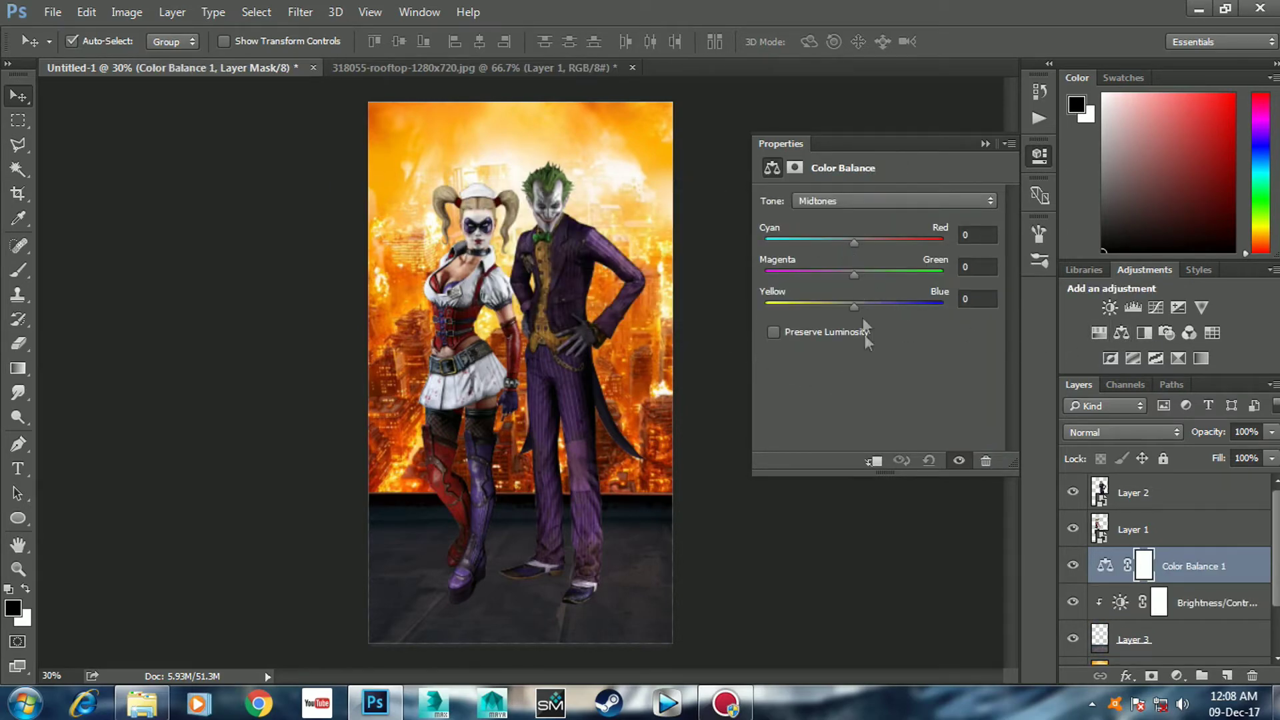
left_click(873, 462)
left_click_drag(853, 241, 879, 242)
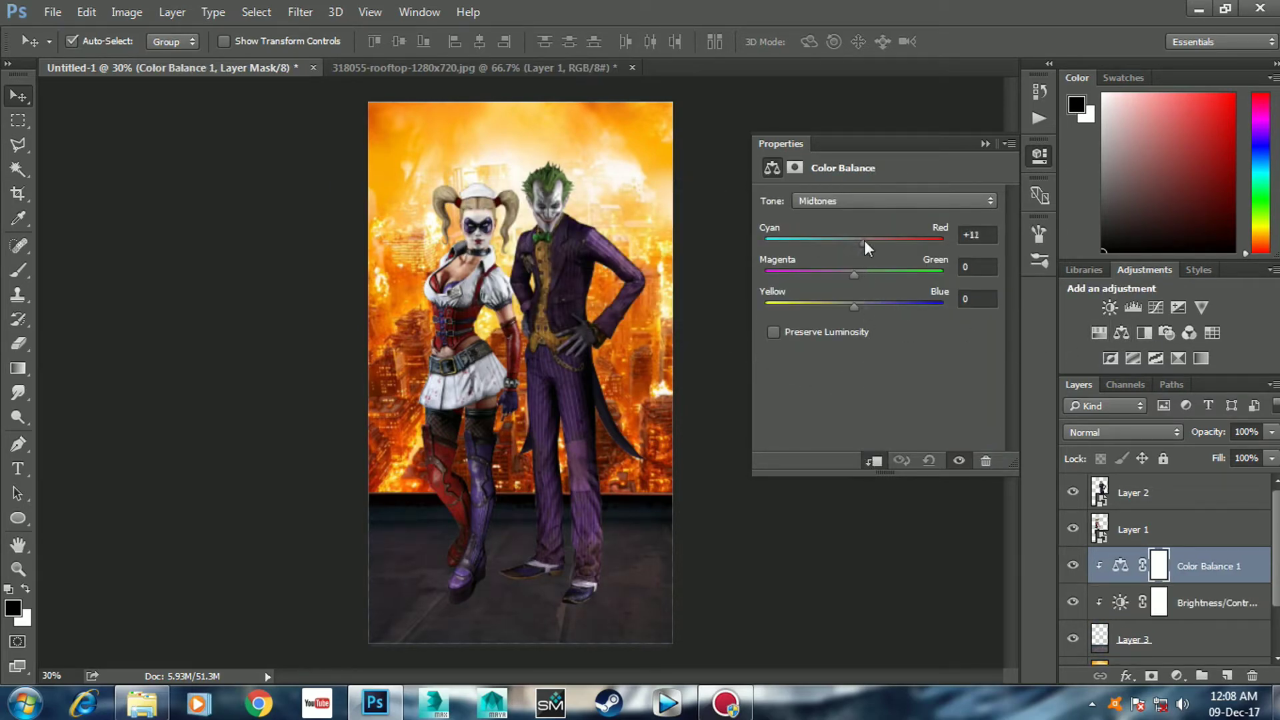
left_click_drag(856, 306, 808, 308)
left_click_drag(804, 313, 824, 317)
left_click_drag(872, 244, 875, 244)
- Clip a Brightness/Contrast (-55, 25) to the Joker's Layer 2 and a copy to Harley's Layer 1
left_click(983, 143)
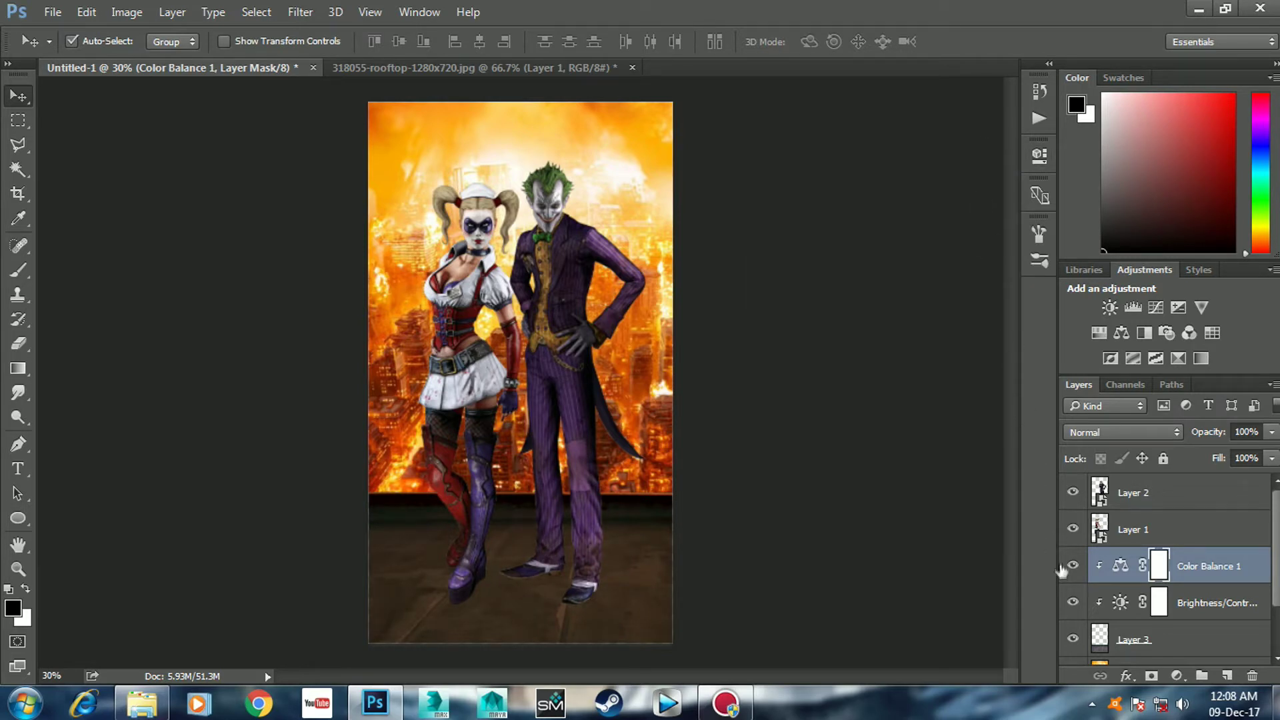
left_click(1141, 484)
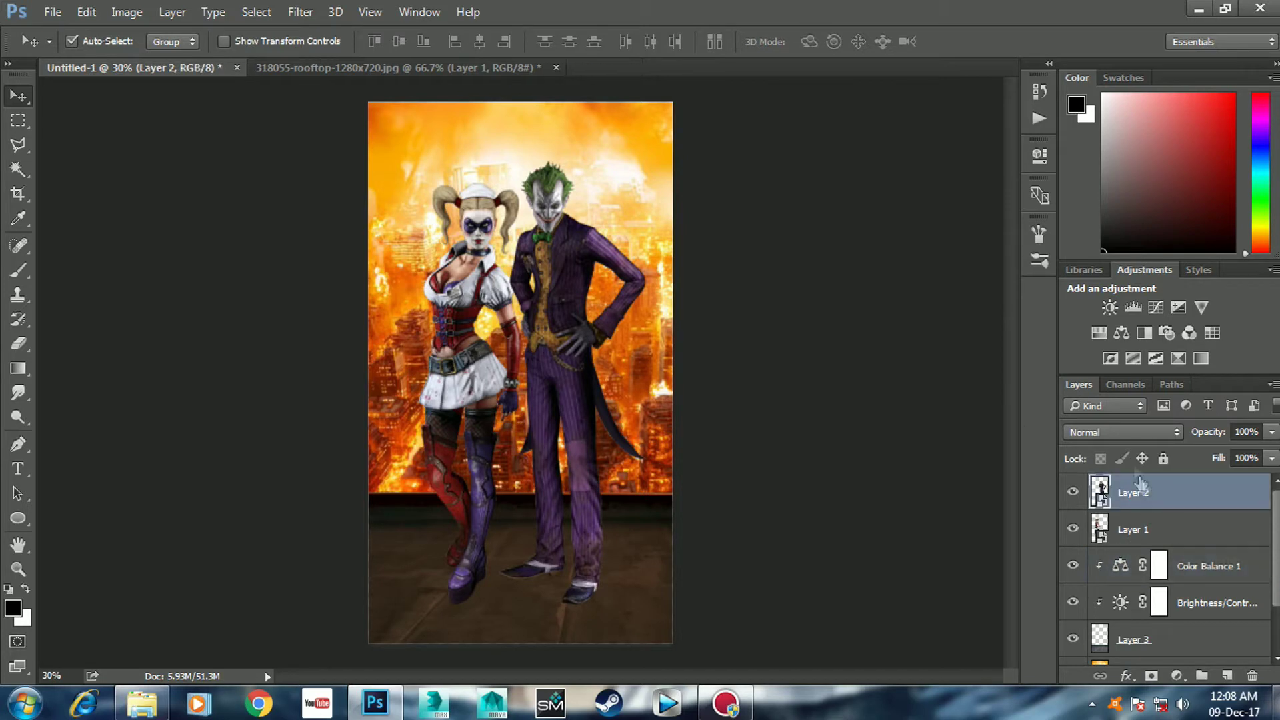
left_click(1109, 308)
mouse_move(872, 251)
left_mouse_down()
mouse_move(836, 254)
mouse_move(905, 290)
left_mouse_up()
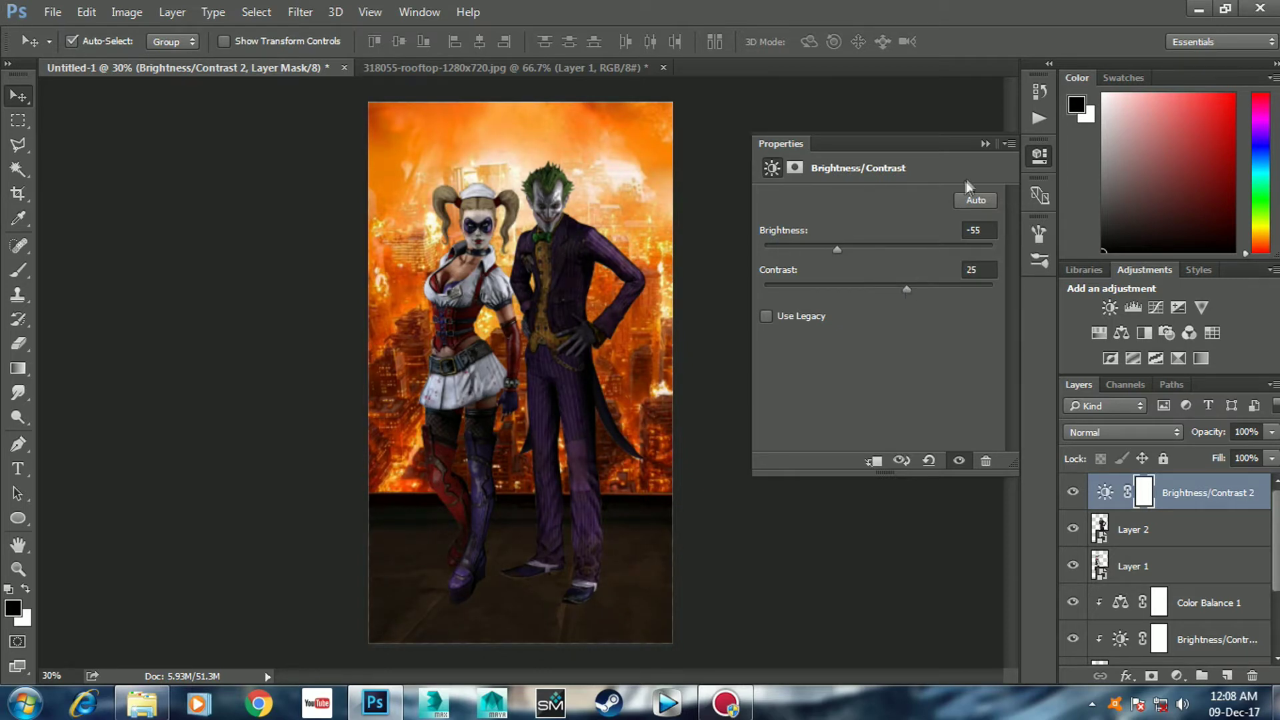
left_click(985, 144)
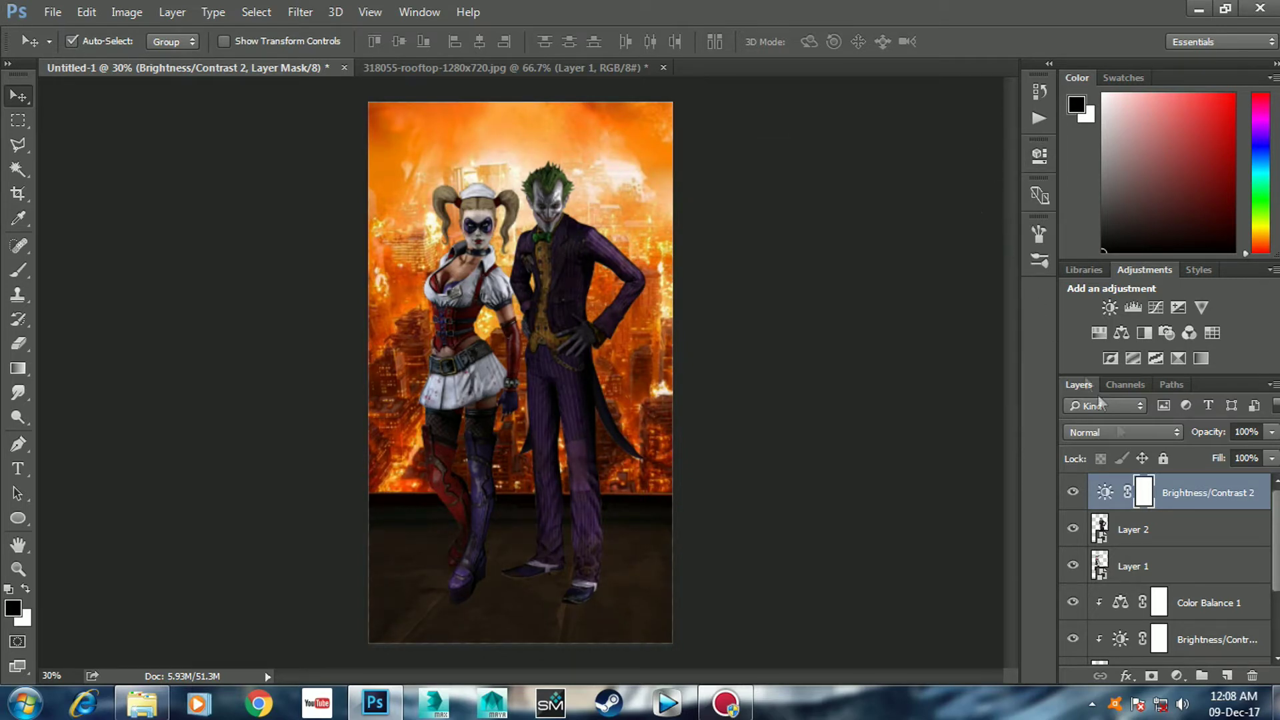
left_click(1198, 505, "alt")
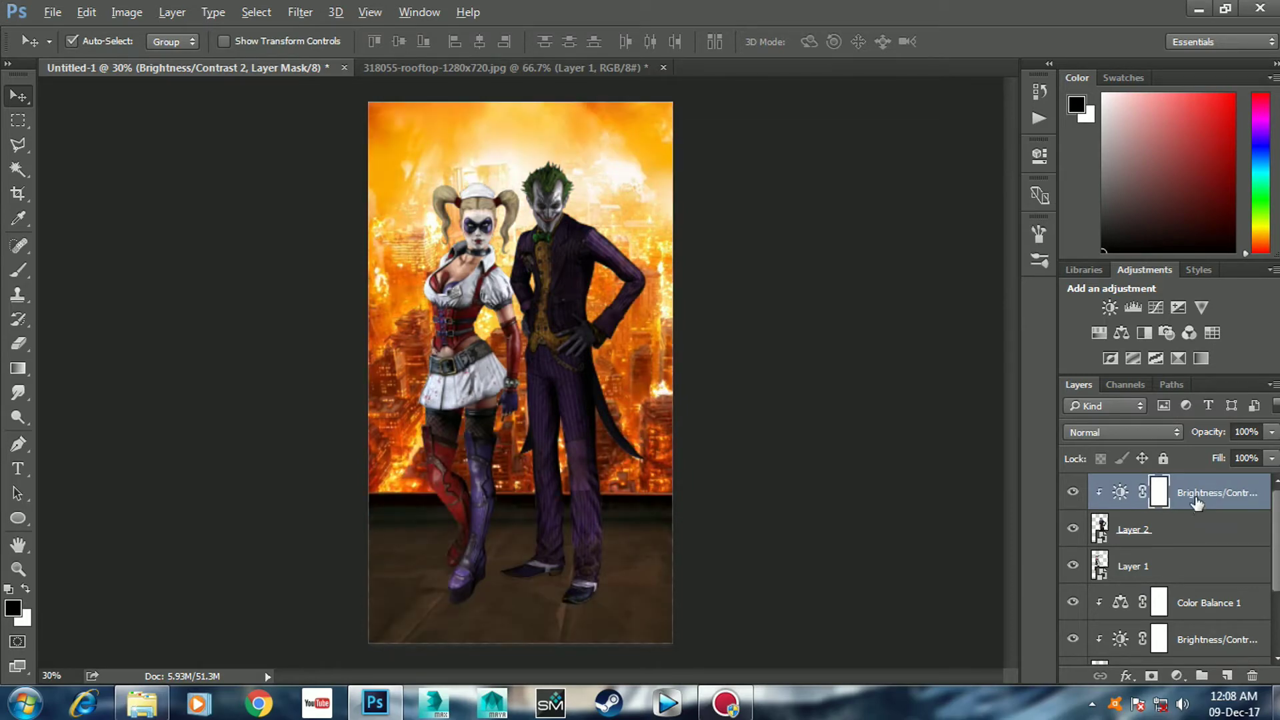
left_click_drag(1197, 503, 1199, 543)
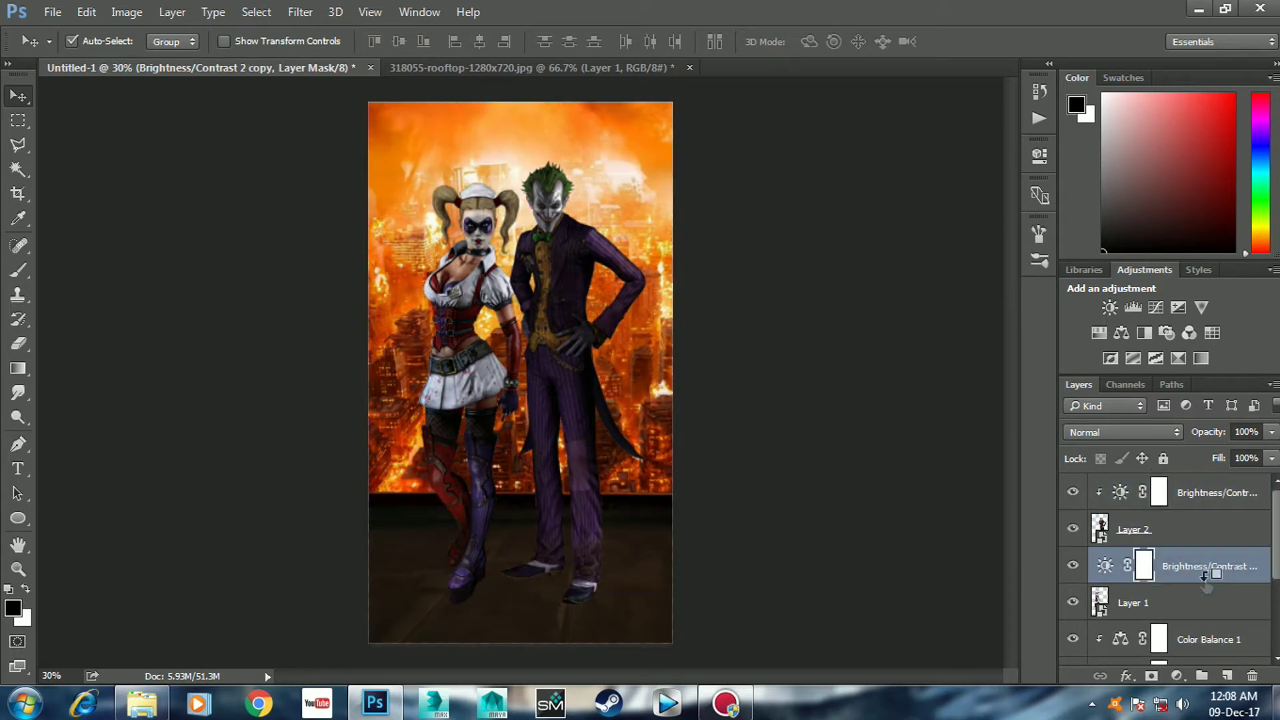
left_click(1204, 575, "alt")
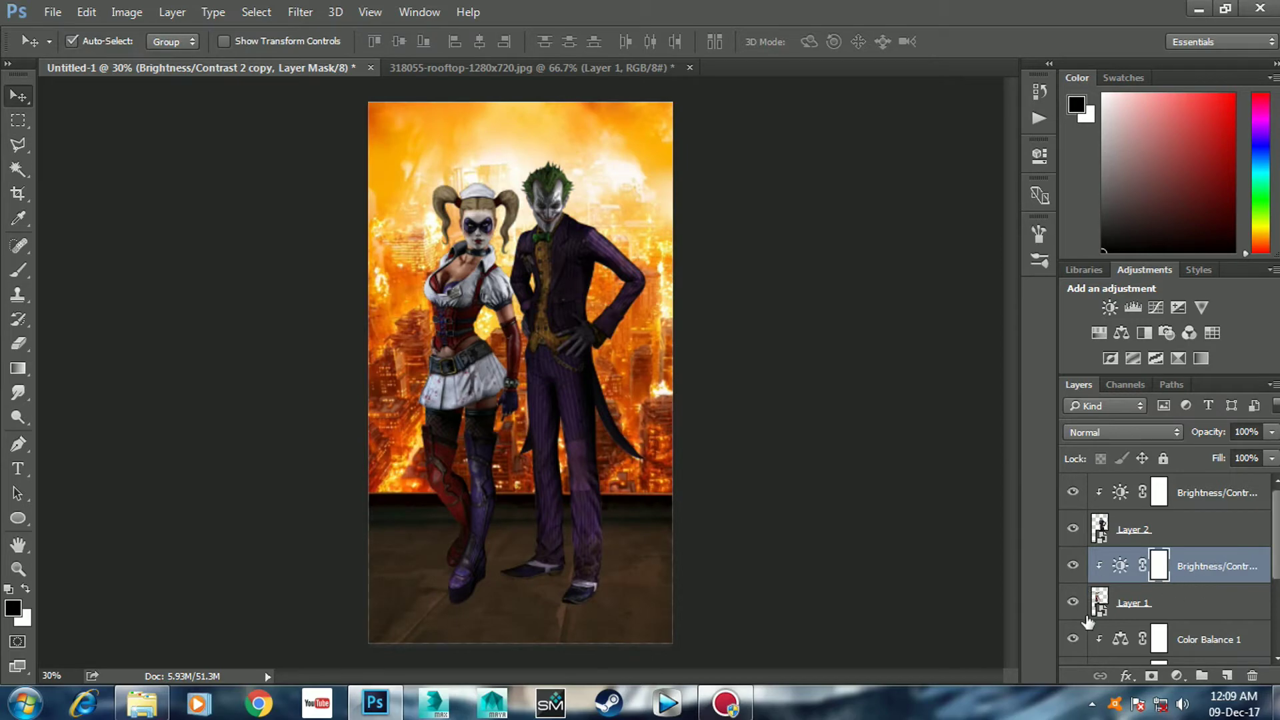
left_click(1073, 568)
left_click(1205, 608)
- Enable an Inner Glow on Harley's layer using an orange sampled from the fire, and widen it
double_click(1208, 606)
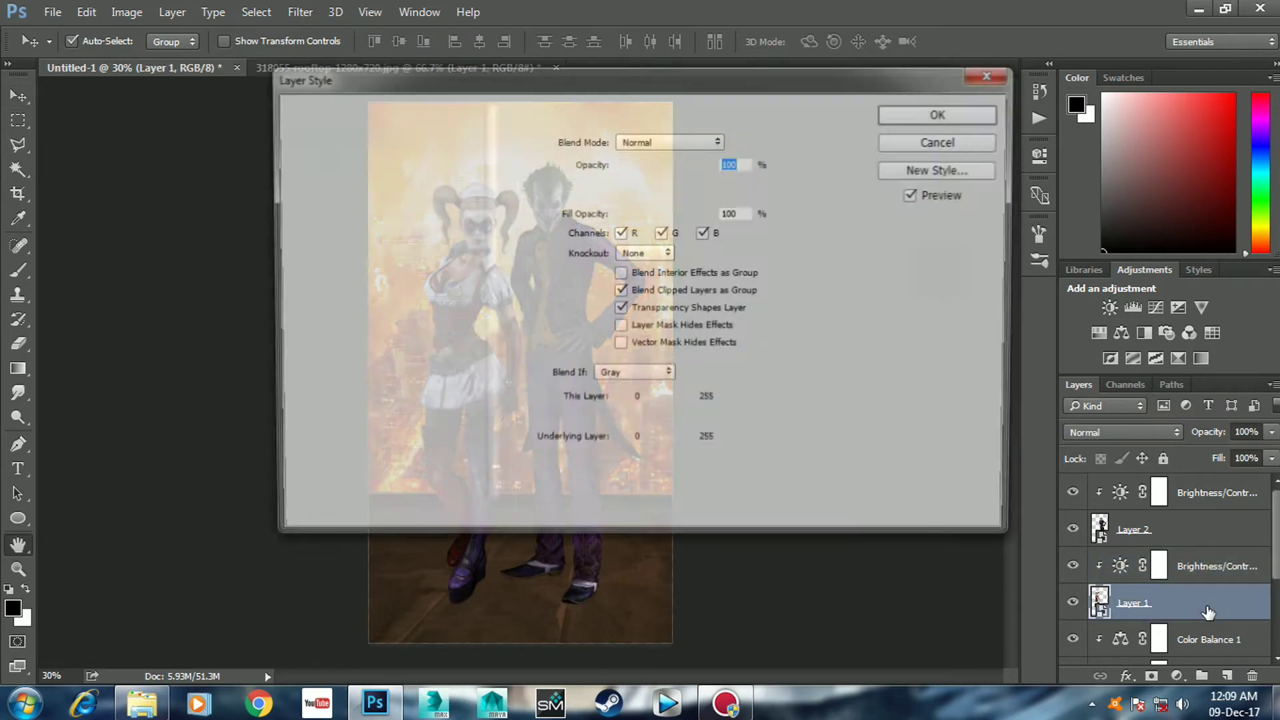
left_click_drag(519, 87, 931, 168)
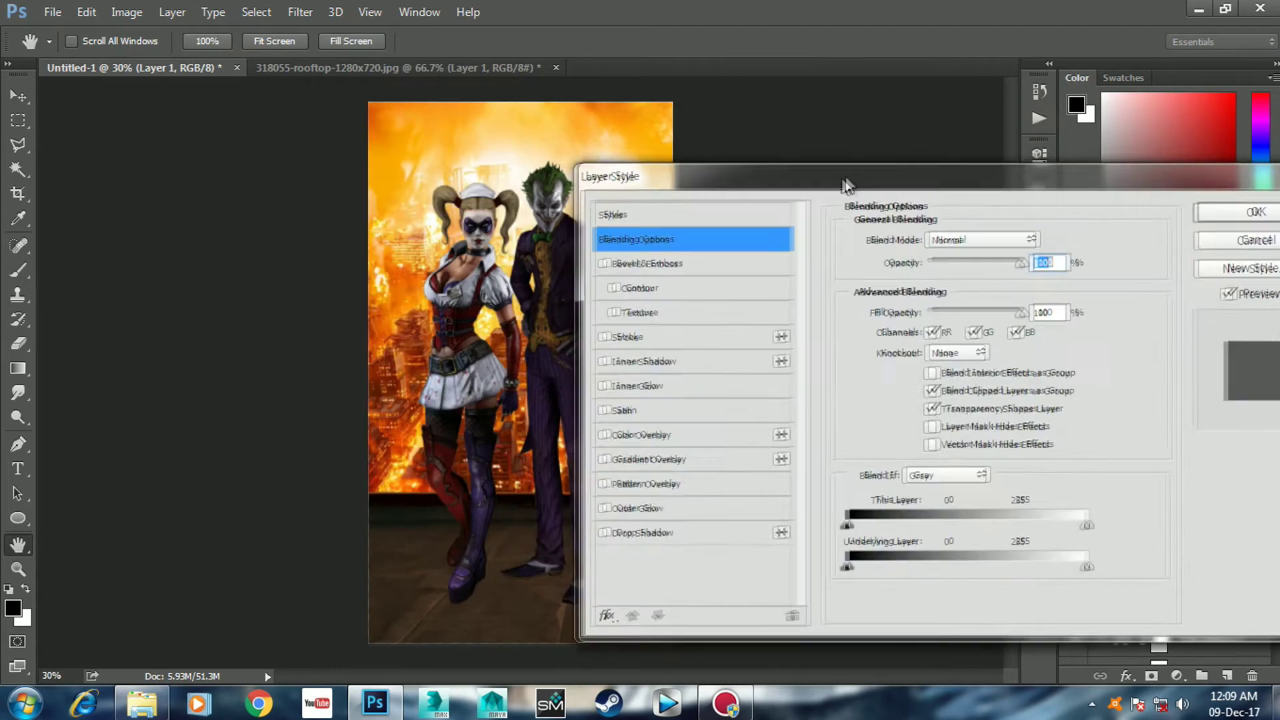
left_click(715, 378)
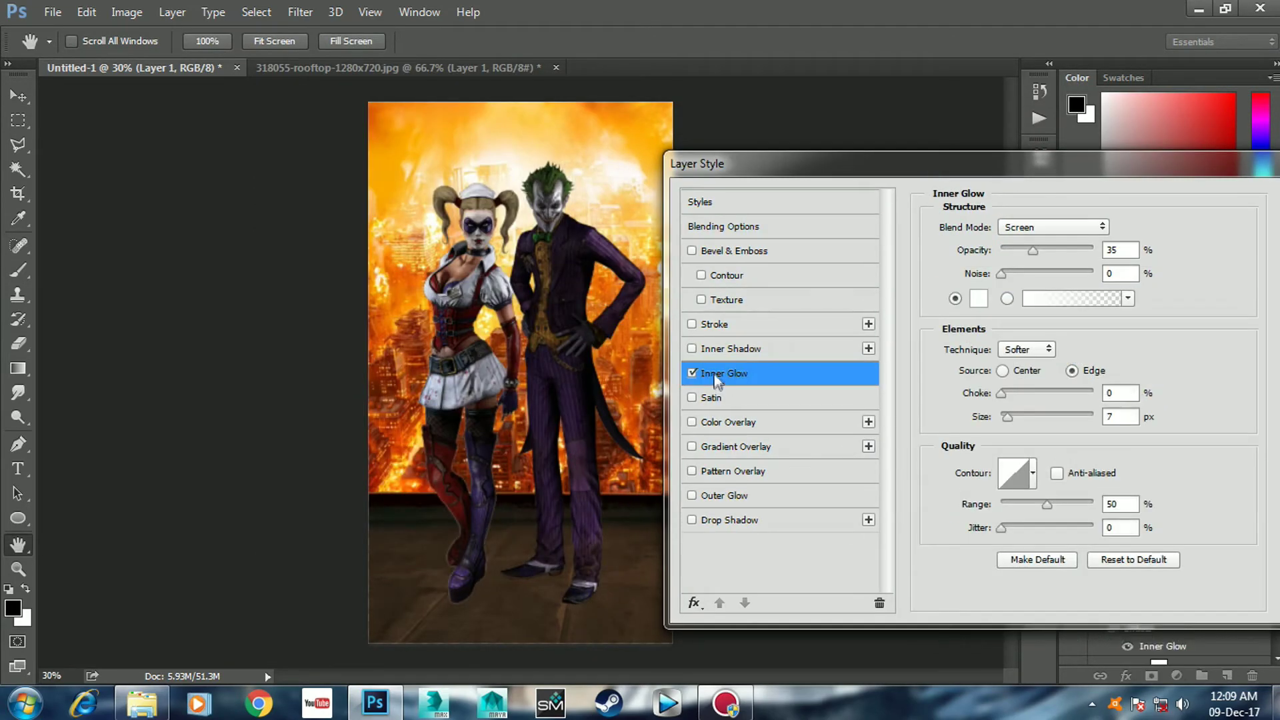
left_click(978, 298)
left_click(585, 139)
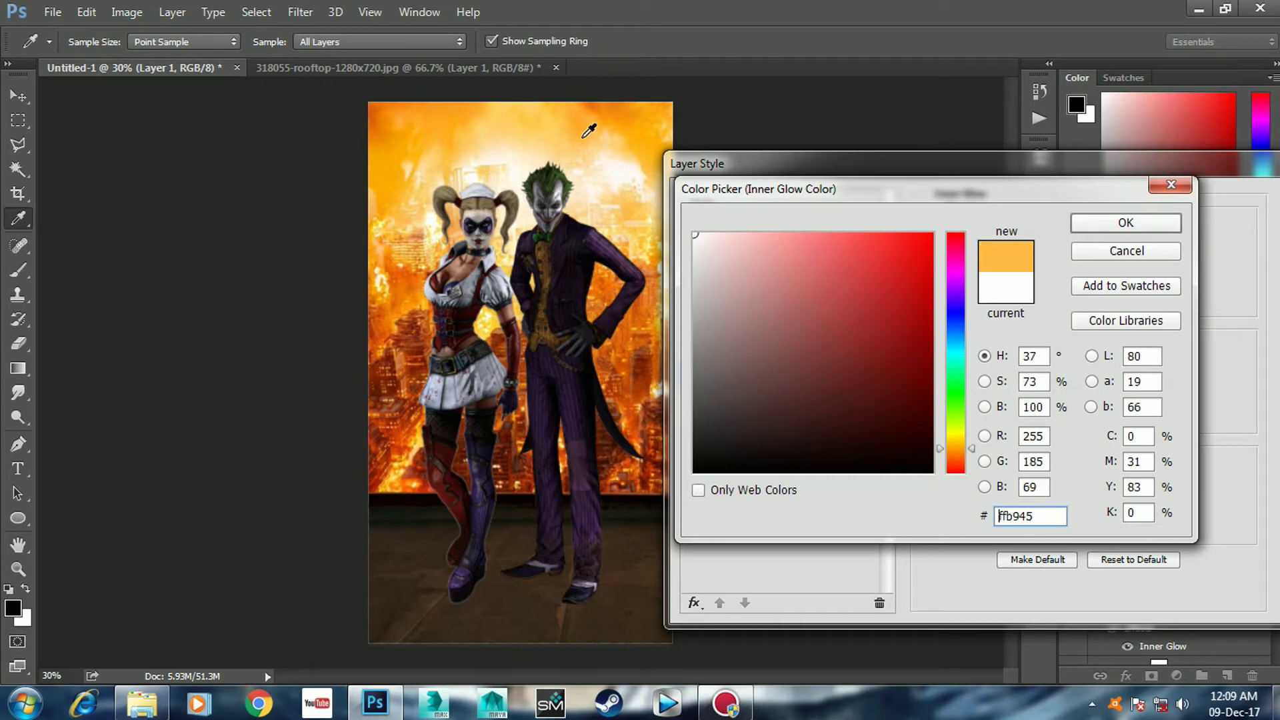
left_click(581, 130)
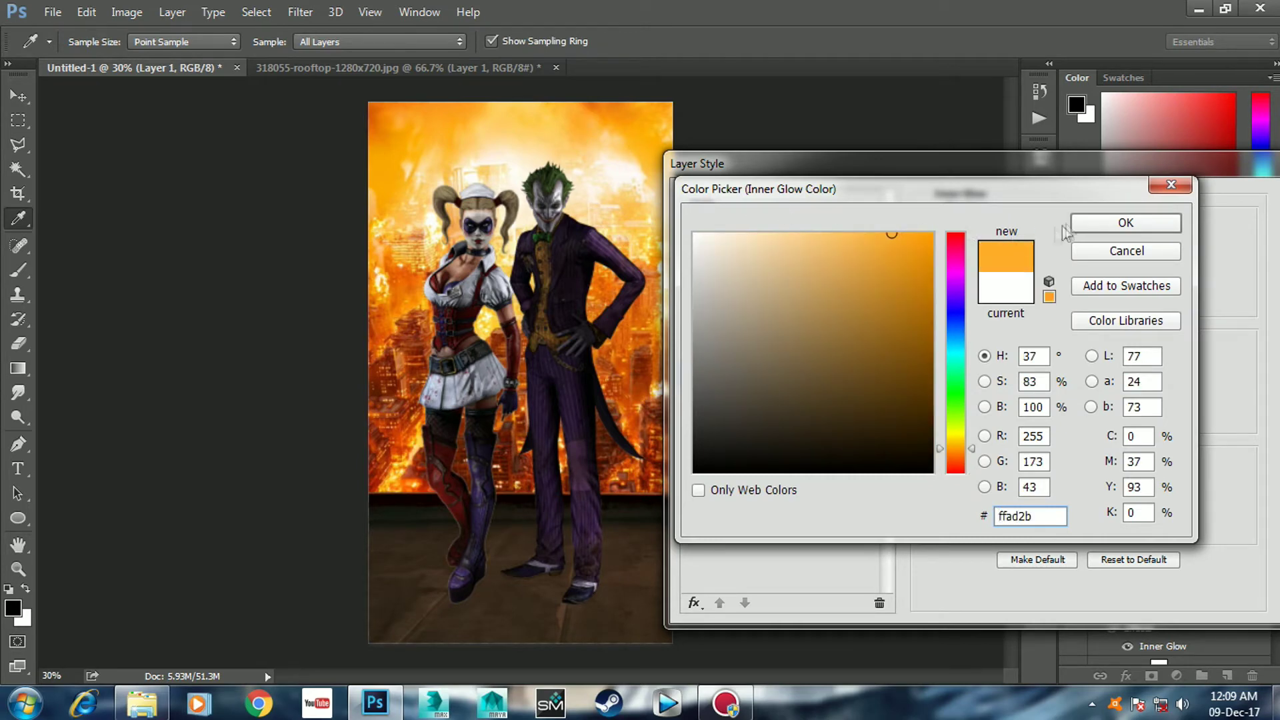
left_click(1094, 220)
left_click_drag(1007, 415, 1021, 423)
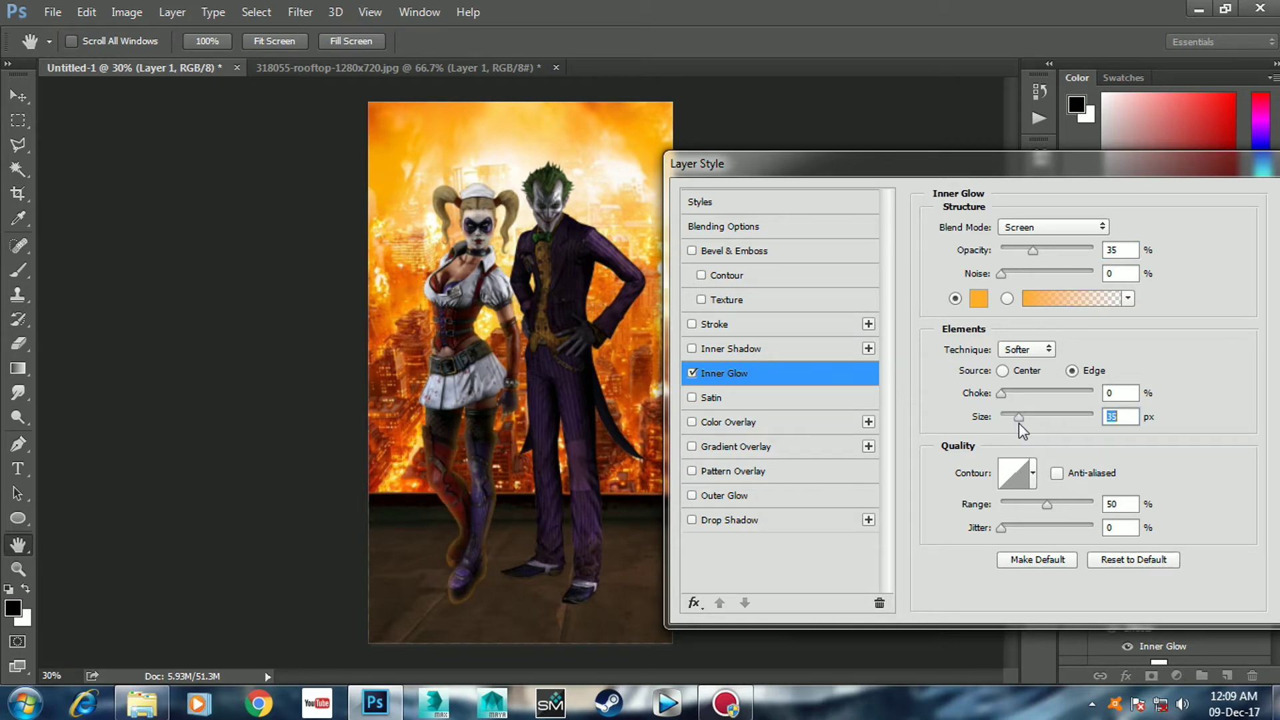
- Resample the glow's orange from the fire, then set Choke 7 and Opacity 38%
left_click(979, 298)
mouse_move(603, 114)
left_mouse_down()
mouse_move(584, 136)
mouse_move(630, 171)
mouse_move(582, 121)
left_mouse_up()
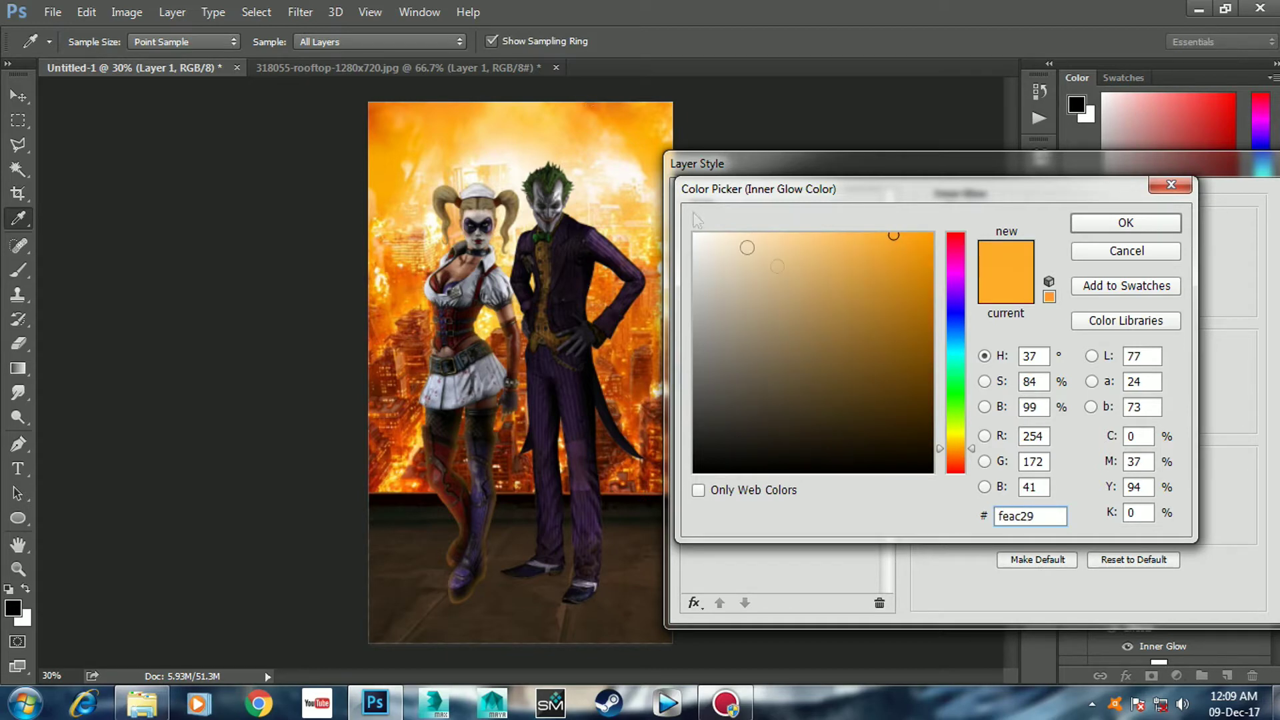
left_click_drag(1044, 517, 920, 510)
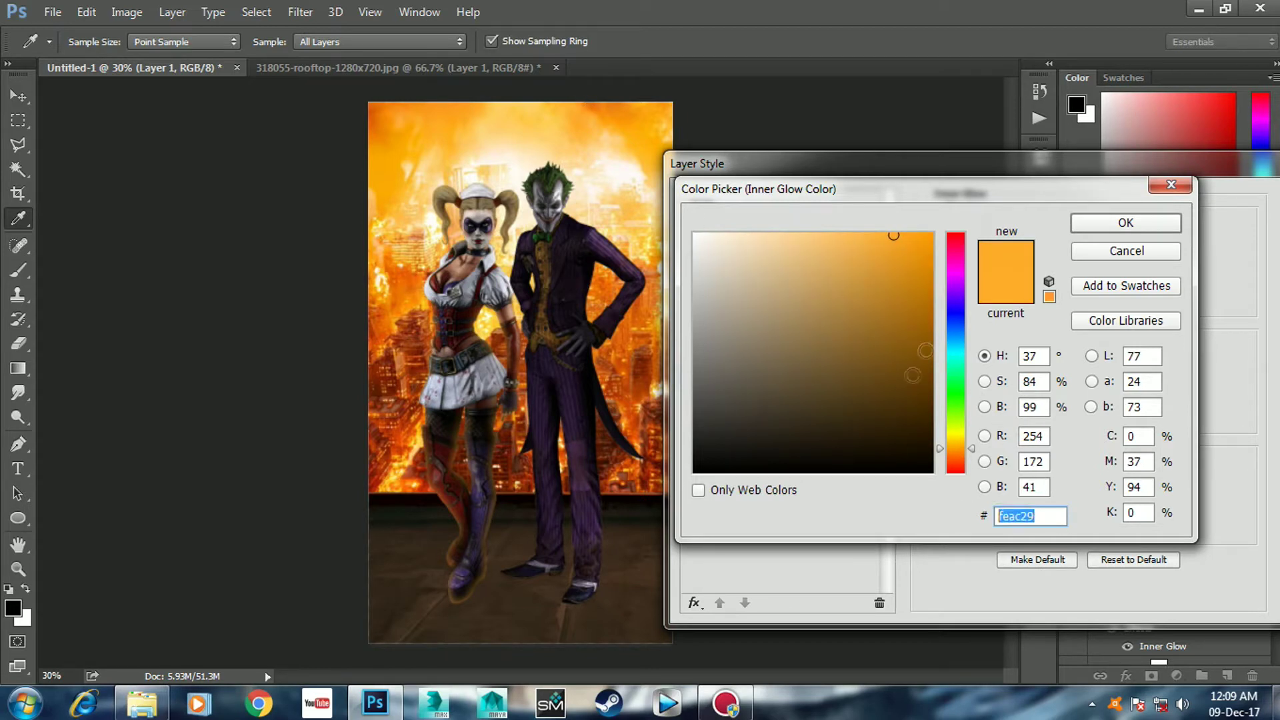
left_click(1083, 229)
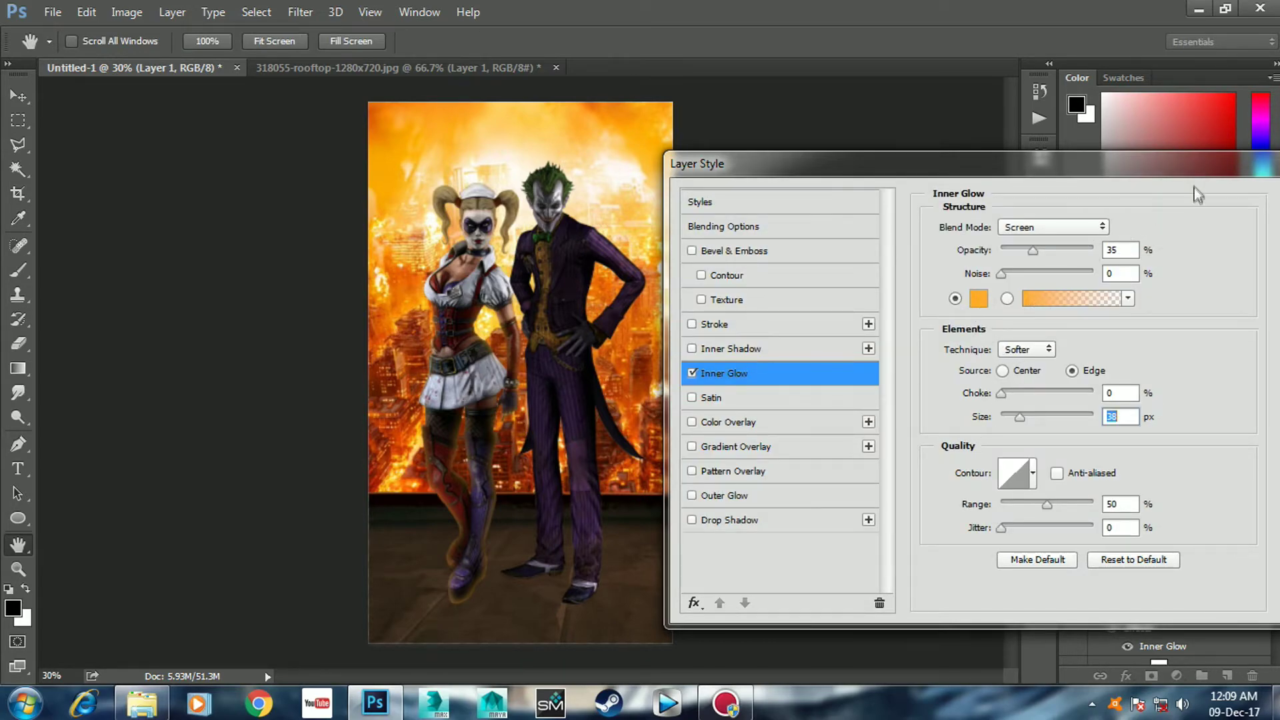
left_click_drag(1192, 171, 1137, 174)
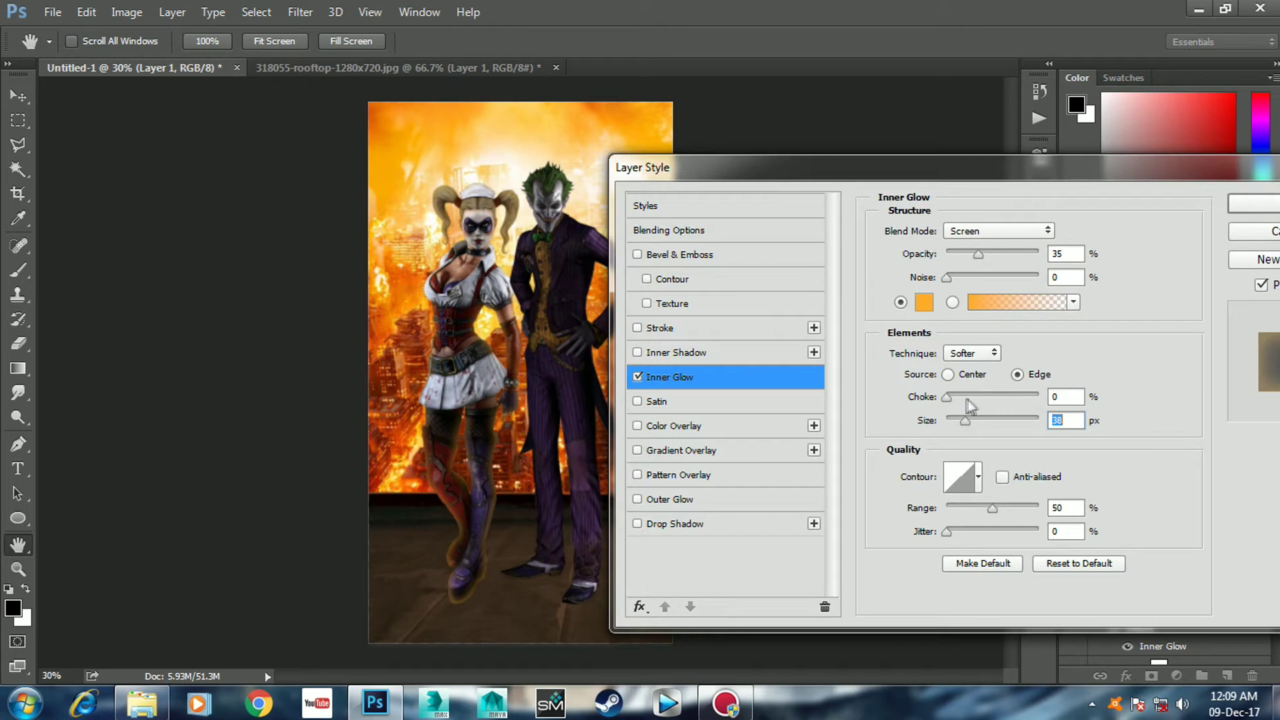
mouse_move(947, 398)
left_mouse_down()
mouse_move(979, 422)
mouse_move(963, 423)
left_mouse_up()
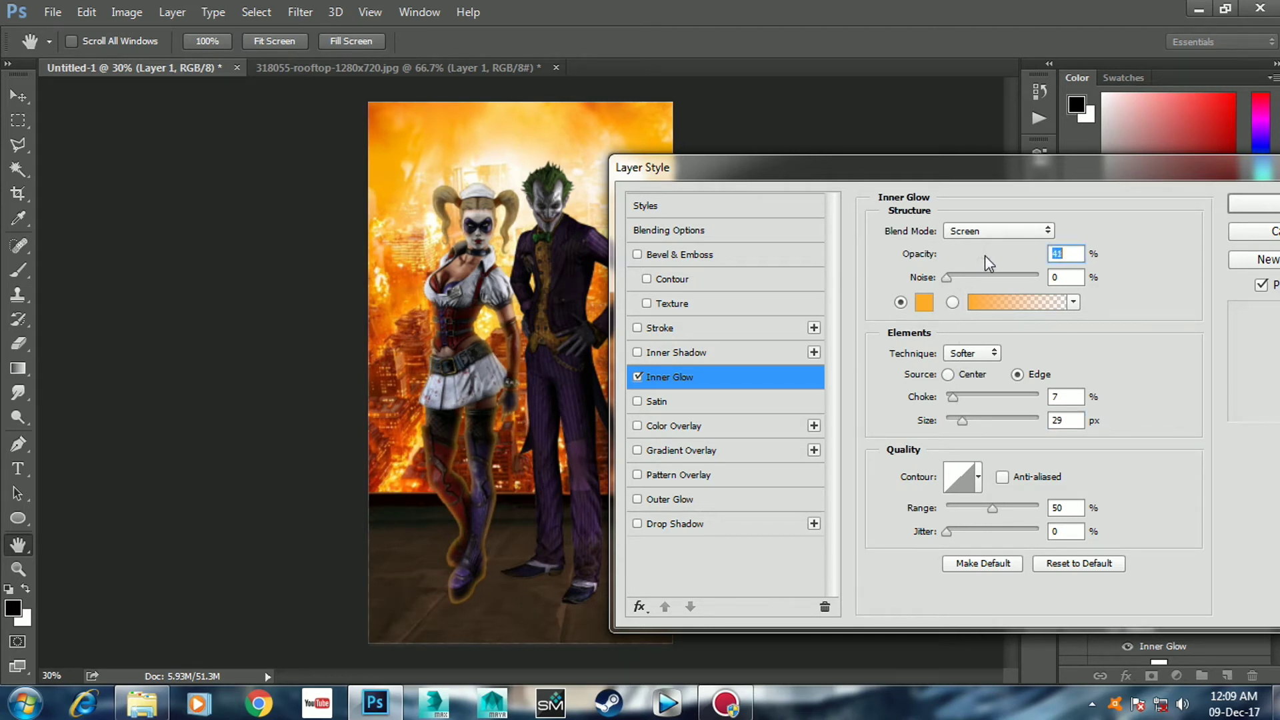
left_click_drag(985, 254, 981, 256)
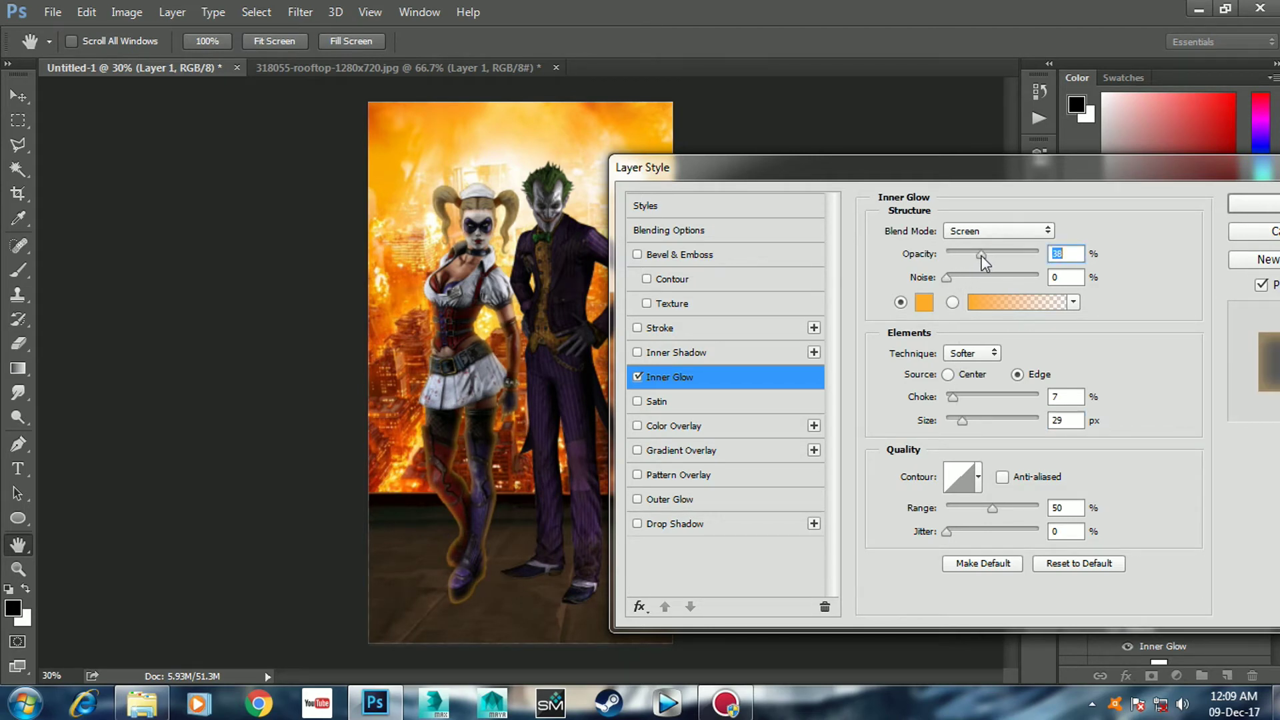
left_click(1239, 205)
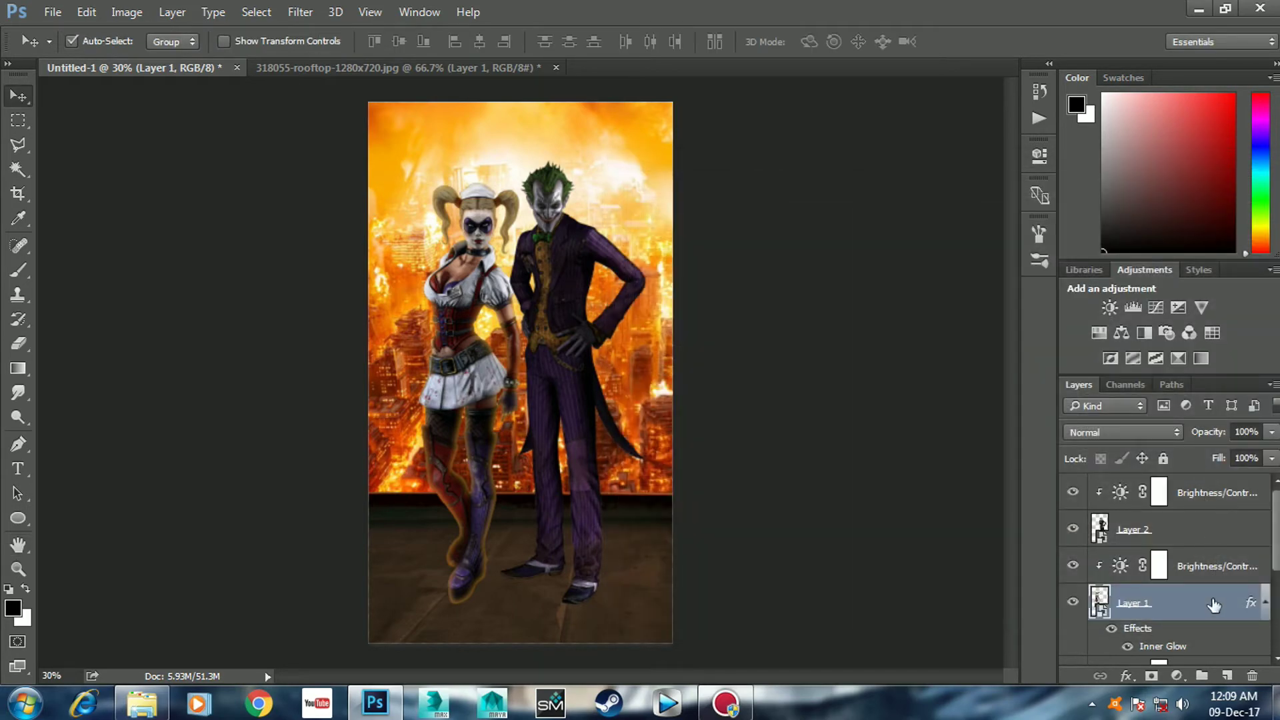
- Copy Harley's inner glow layer style from Layer 1 and paste it onto the Joker's Layer 2
right_click(1185, 605)
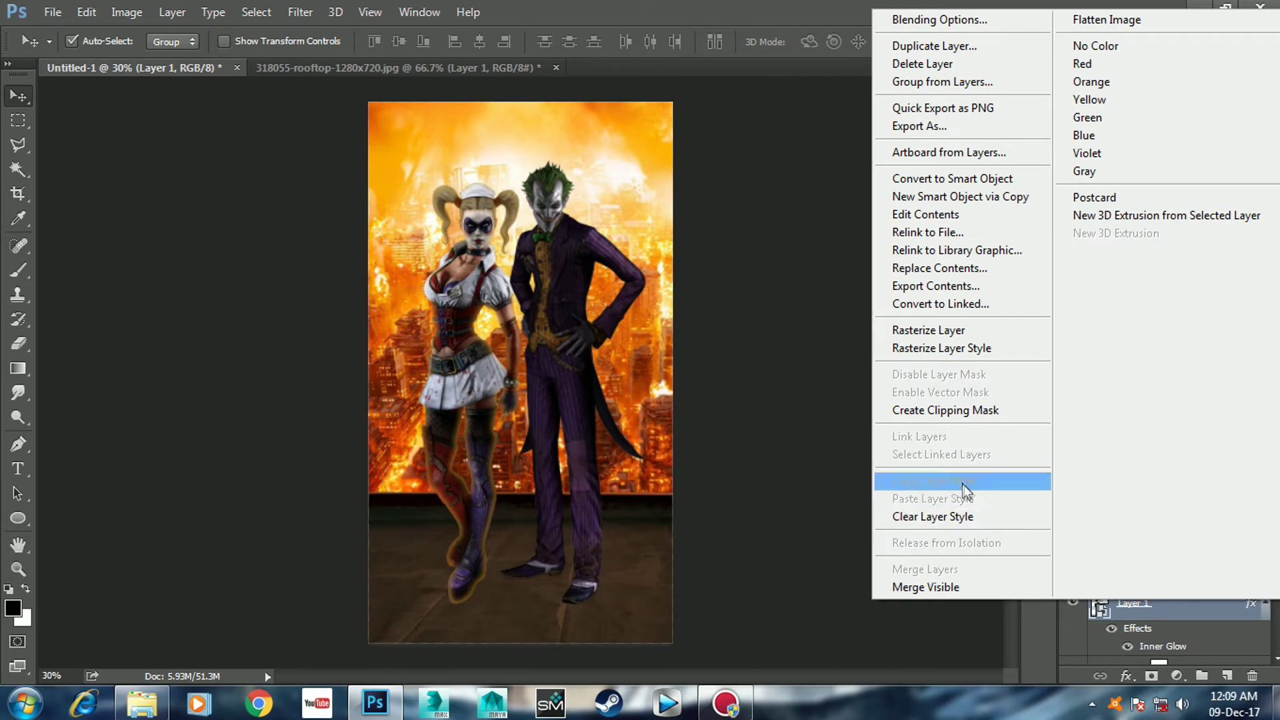
left_click(930, 481)
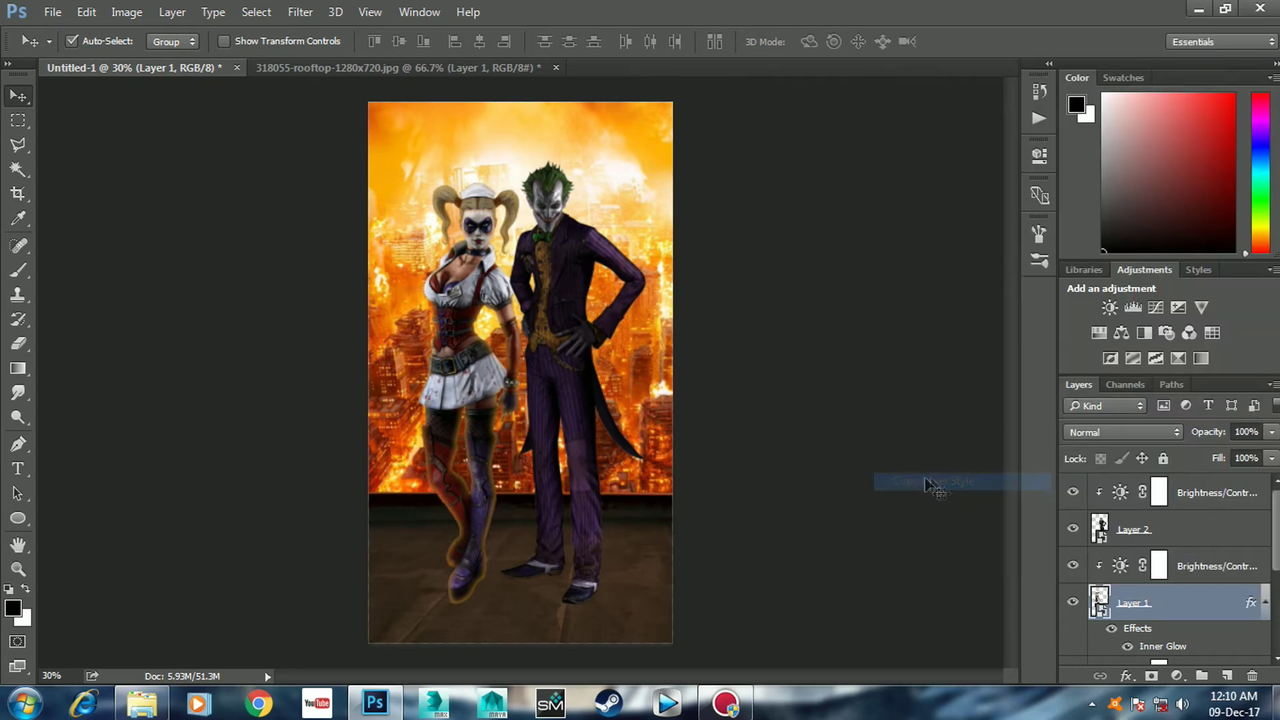
left_click(1187, 534)
right_click(1187, 533)
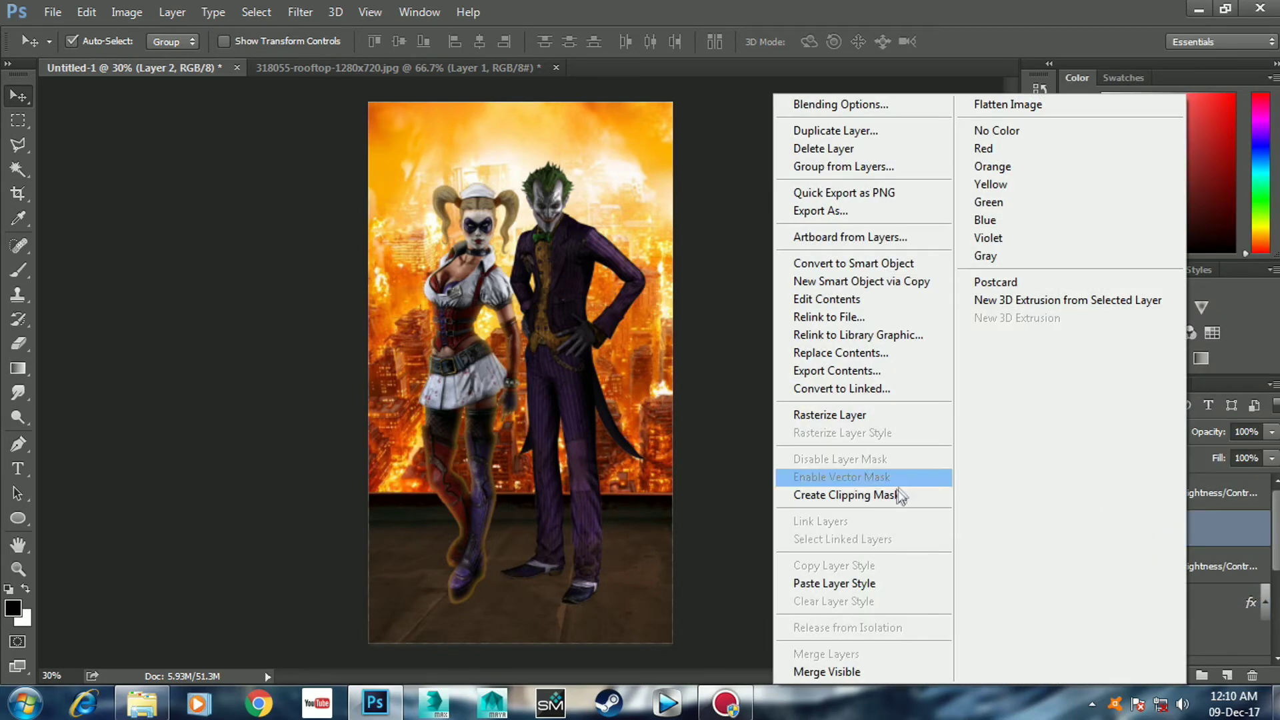
left_click(842, 588)
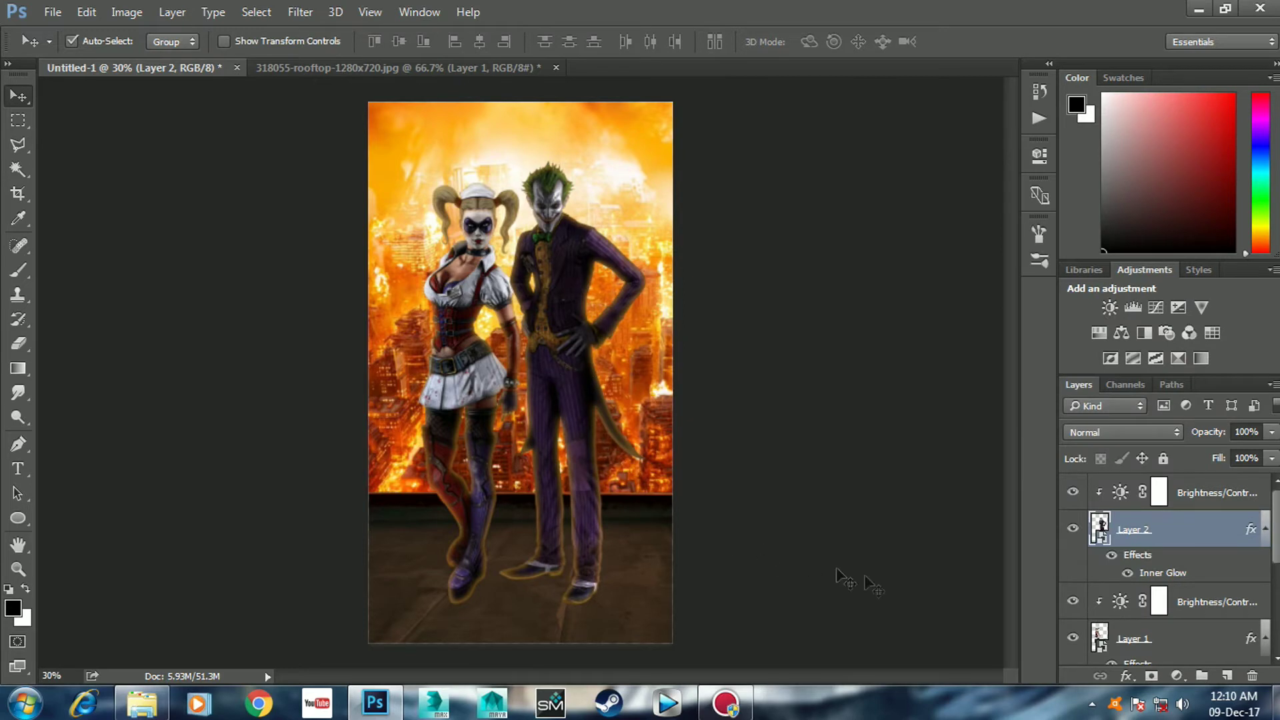
- Duplicate Layer 1 with its Brightness/Contrast, clear the copy's layer style and add a mask
left_click(1200, 603)
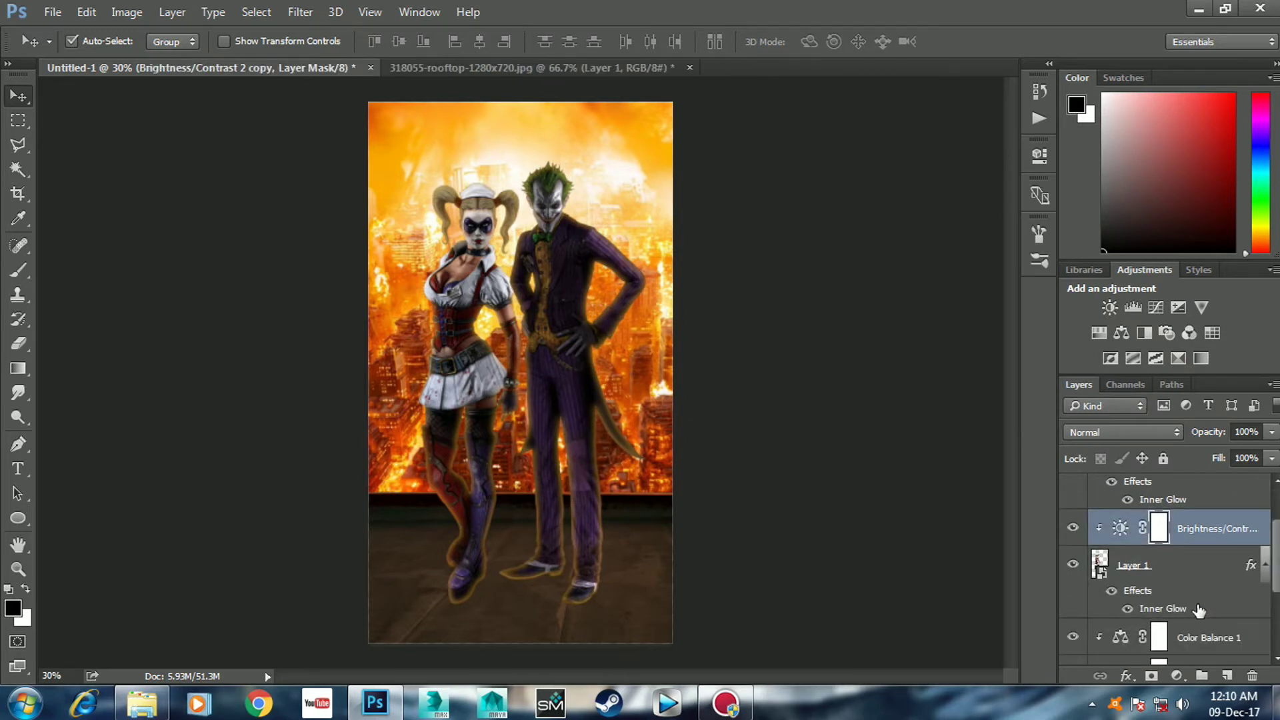
left_click(1195, 567, "shift")
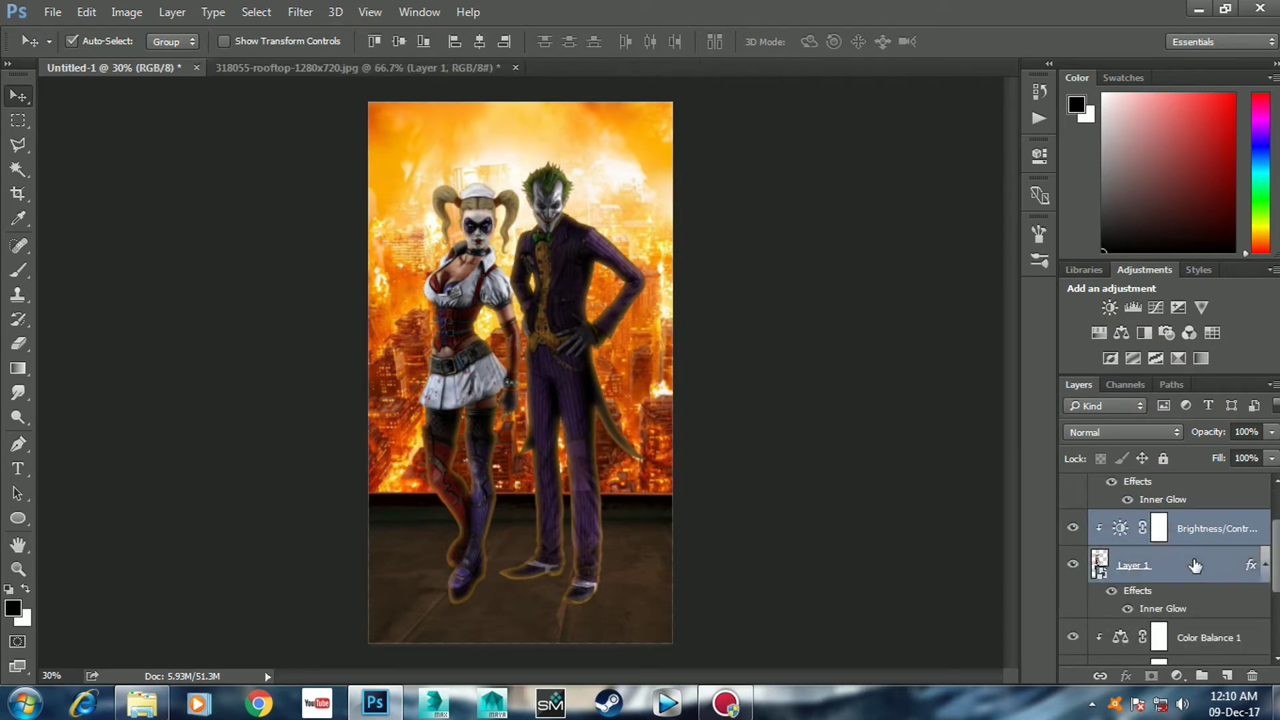
key("ctrl+j")
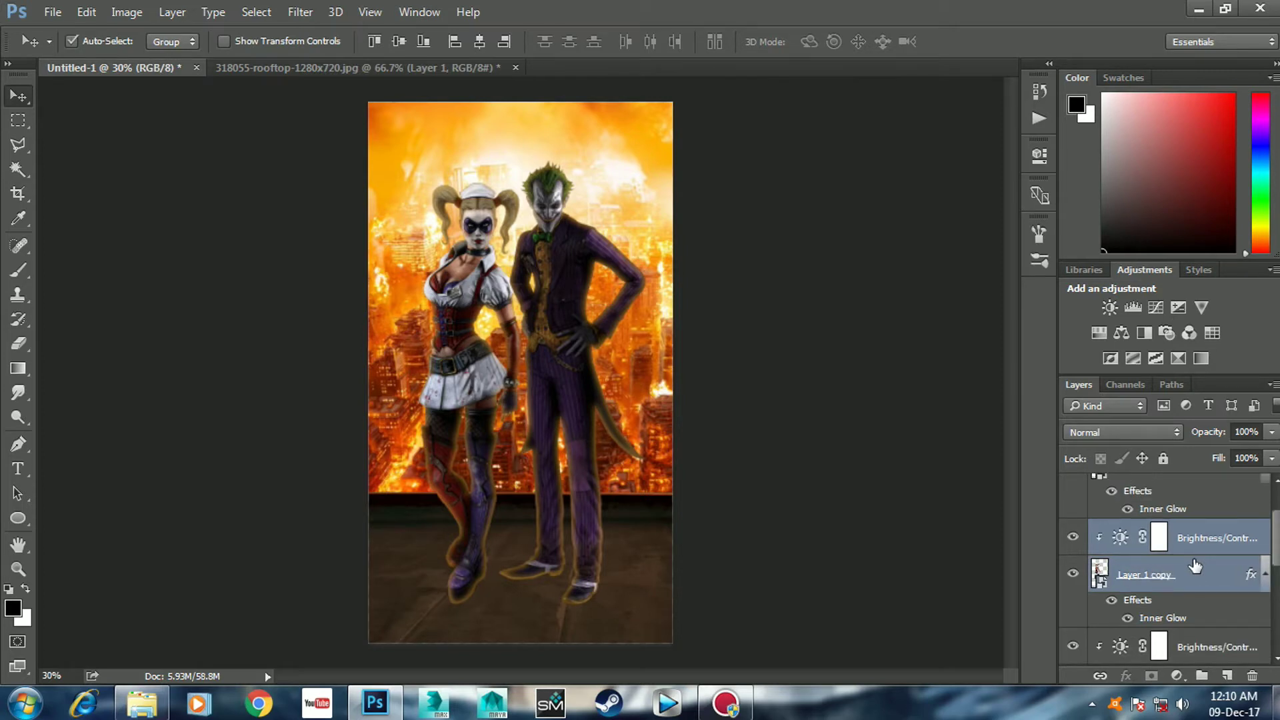
scroll(1195, 566, "down", 1)
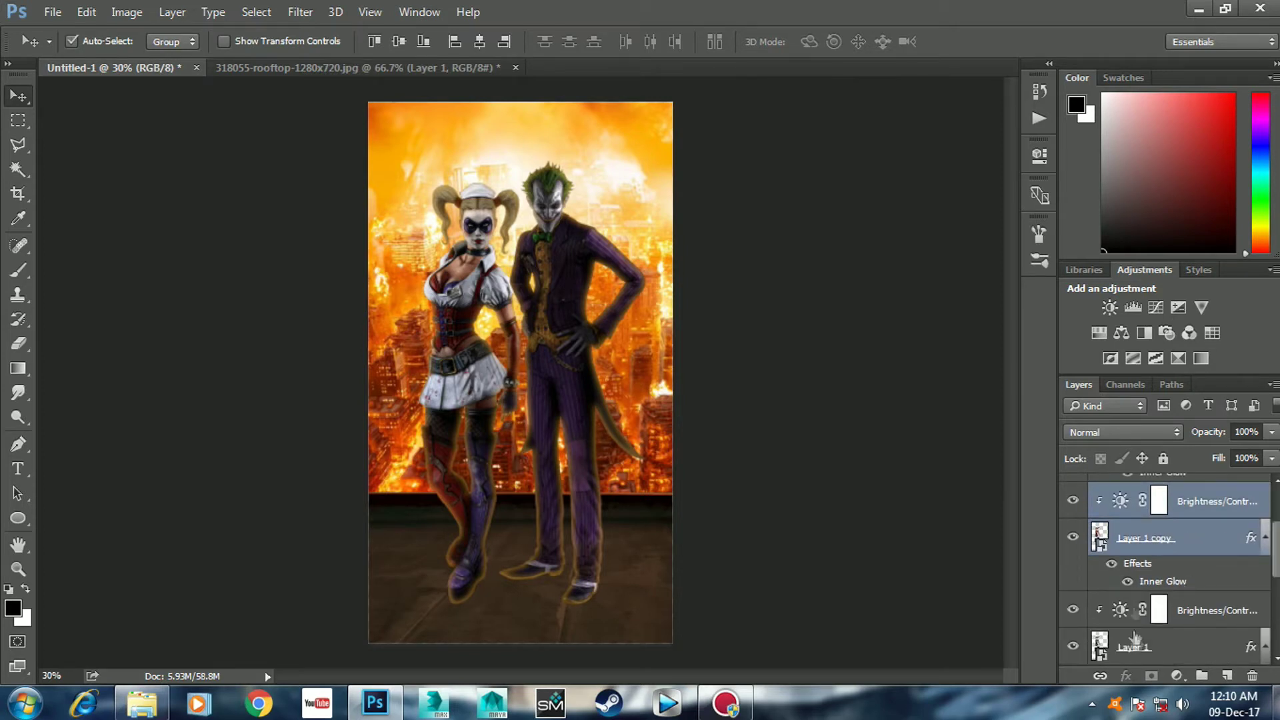
left_click(1149, 546)
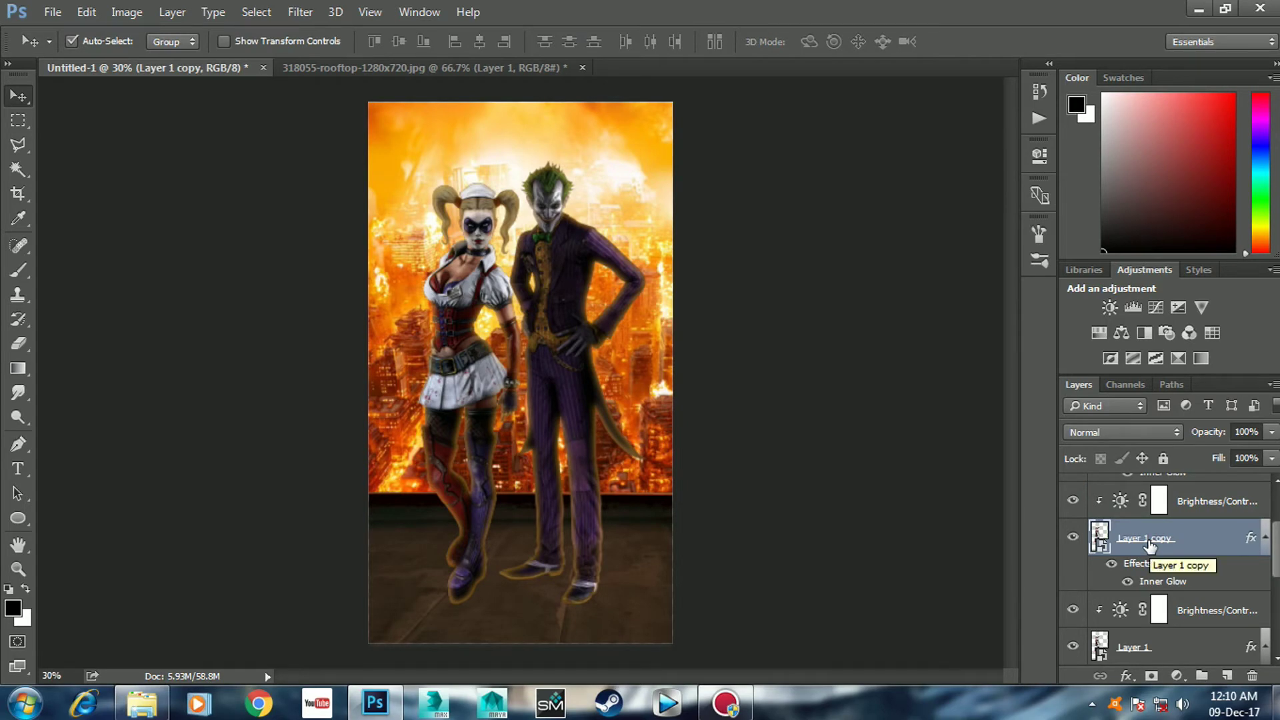
right_click(1150, 545)
left_click(826, 604)
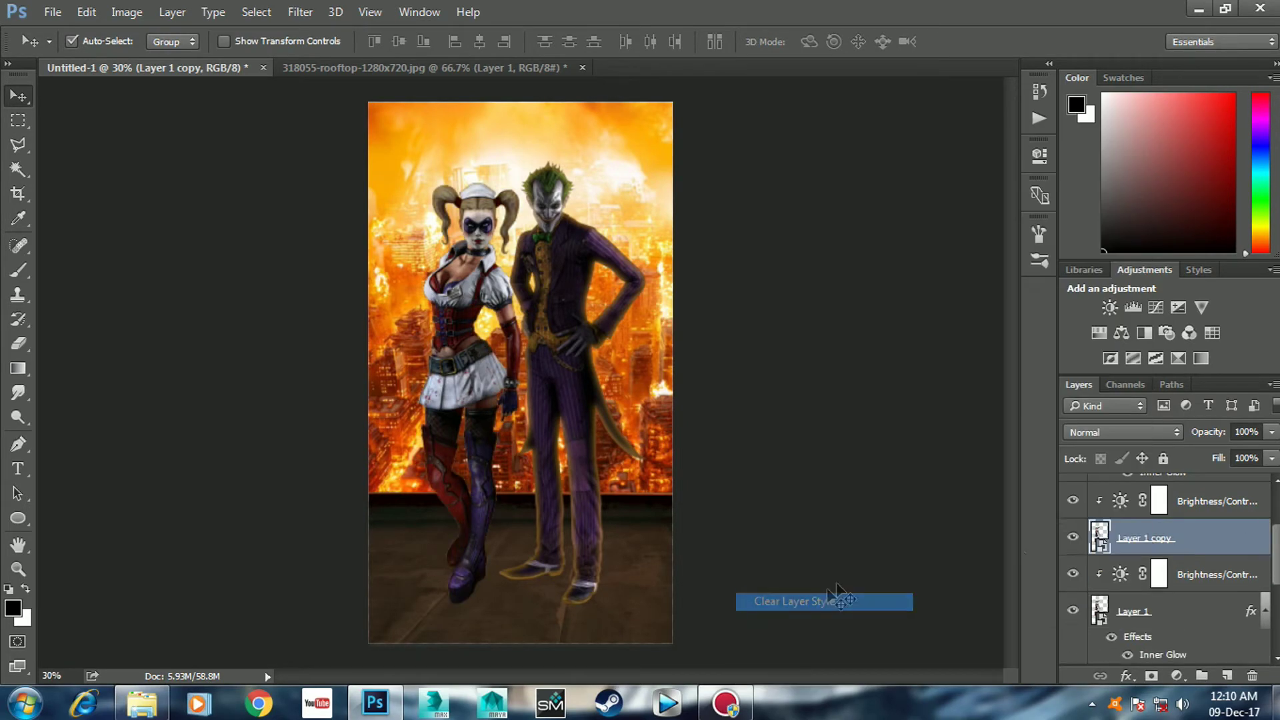
left_click(1152, 676)
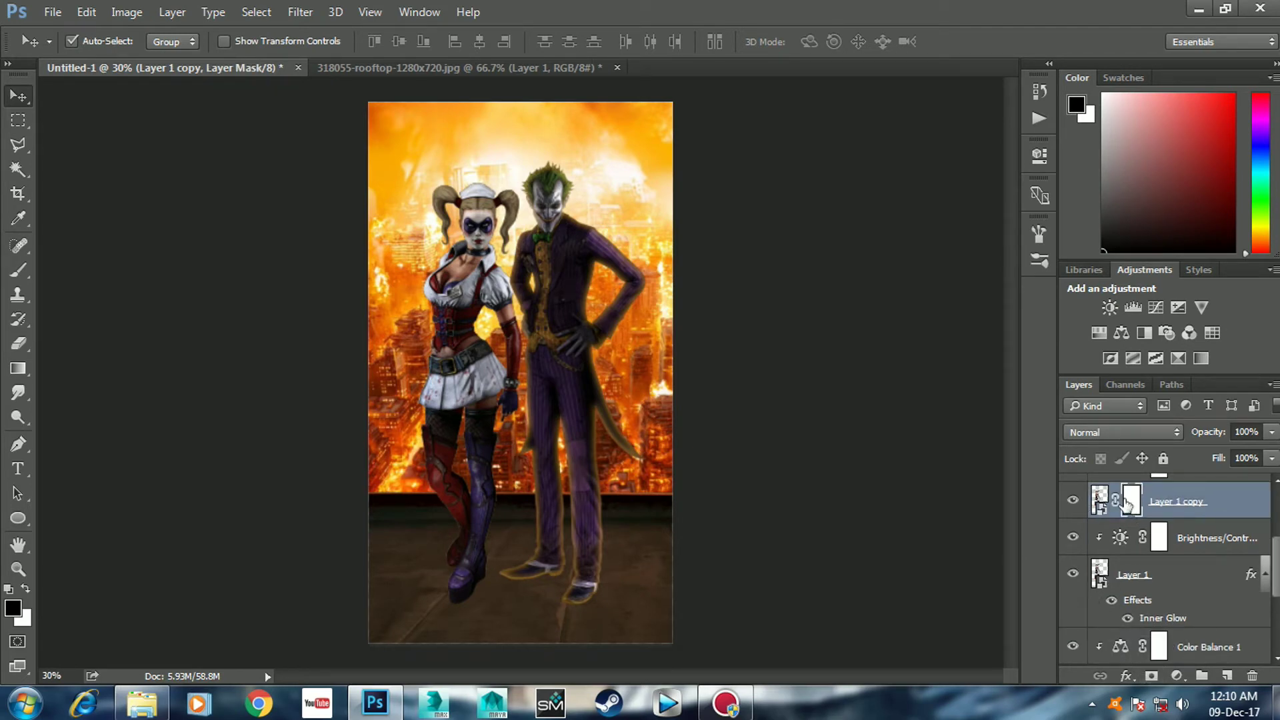
- Paint black with a 1000 px brush on Layer 1 copy's mask over Harley
key("b")
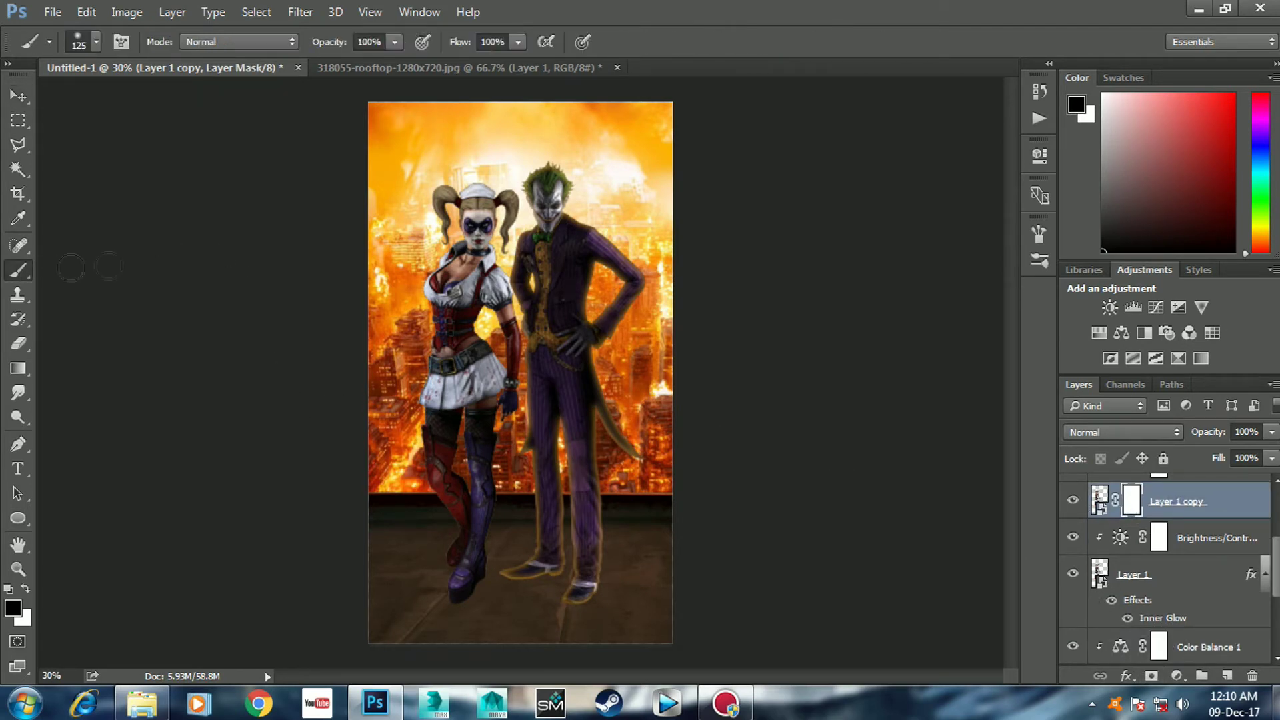
key("bracketright")
key("bracketright")
key("bracketright")
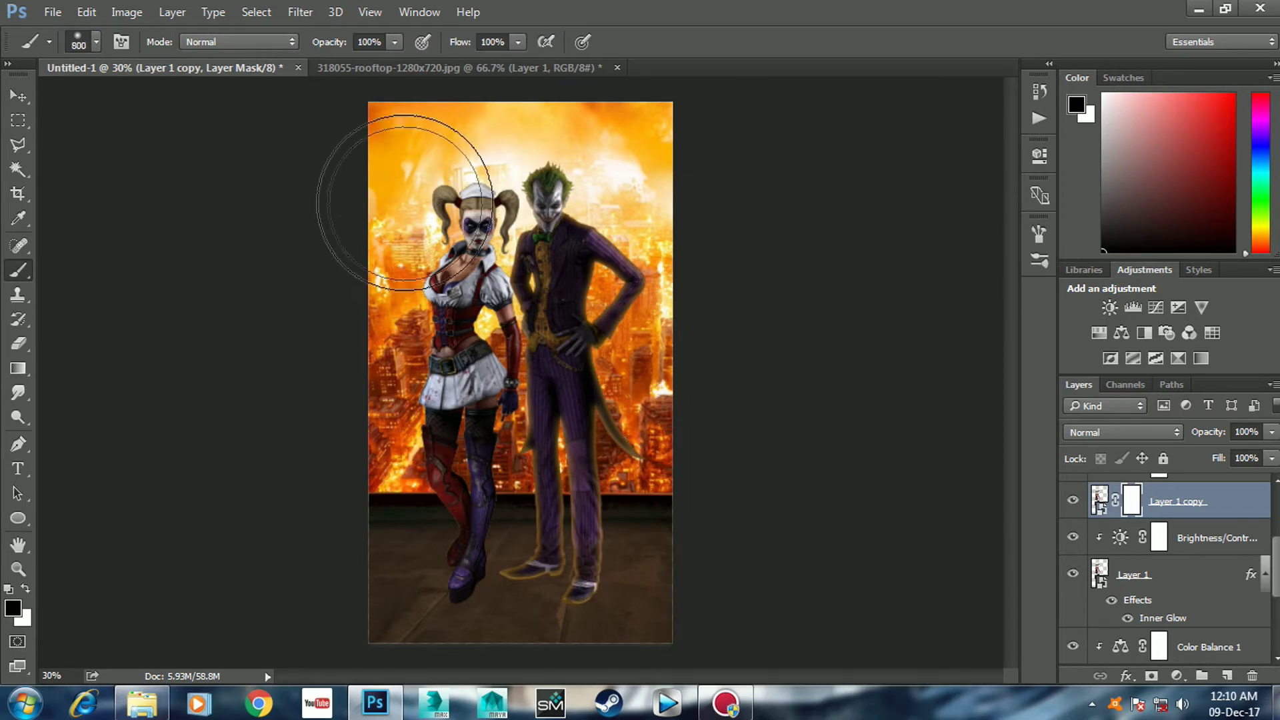
left_click_drag(471, 266, 467, 373)
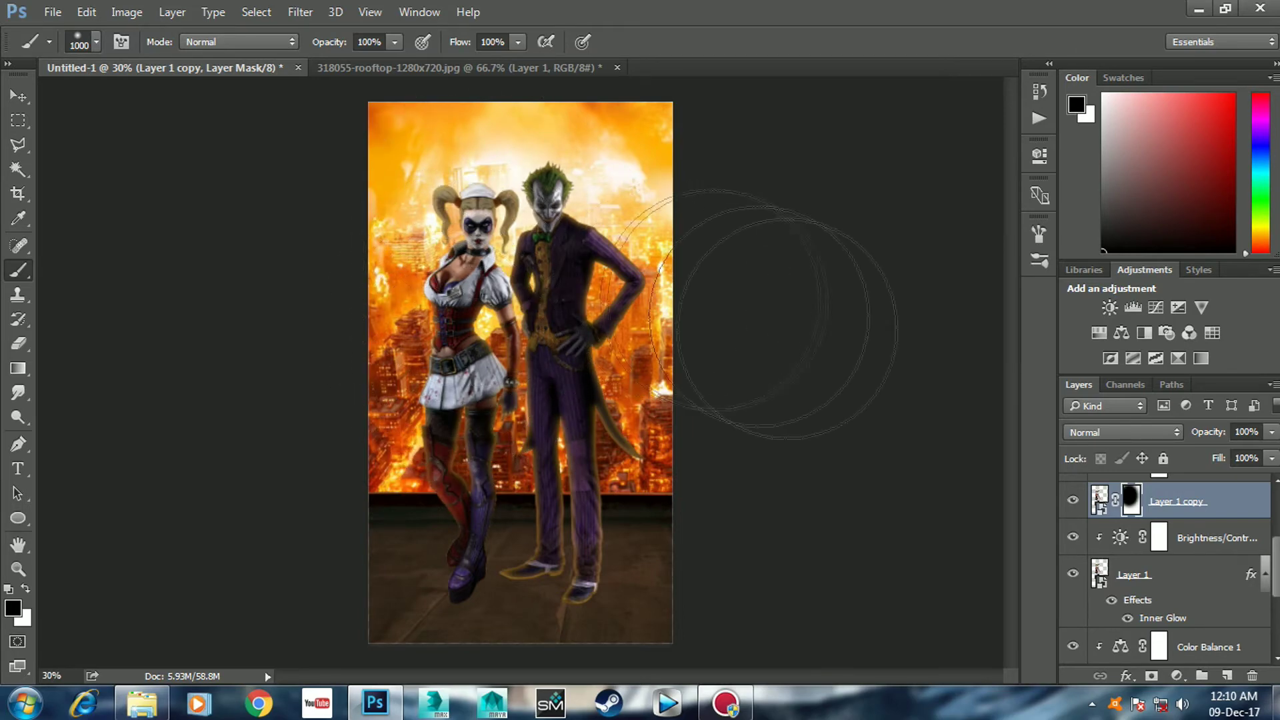
key("ctrl+j")
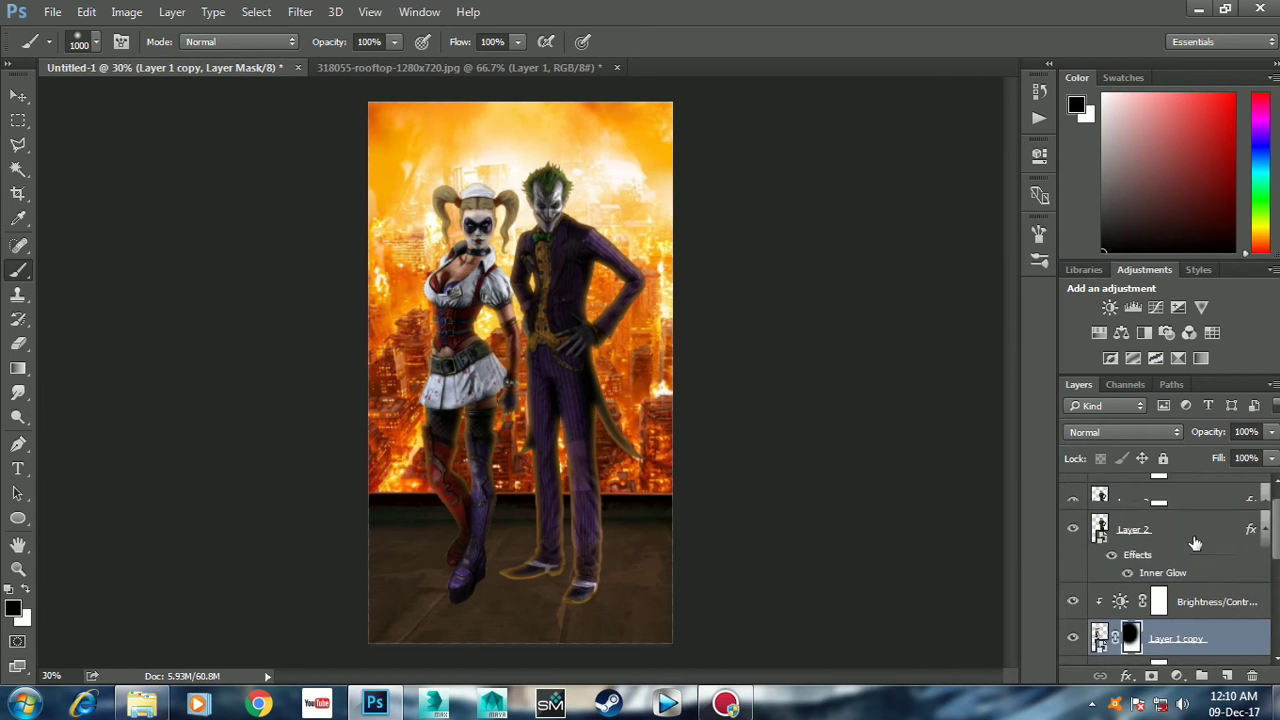
- Duplicate Layer 2 with its Brightness/Contrast, clear the copy's layer style and add a mask
left_click(1177, 493, "shift")
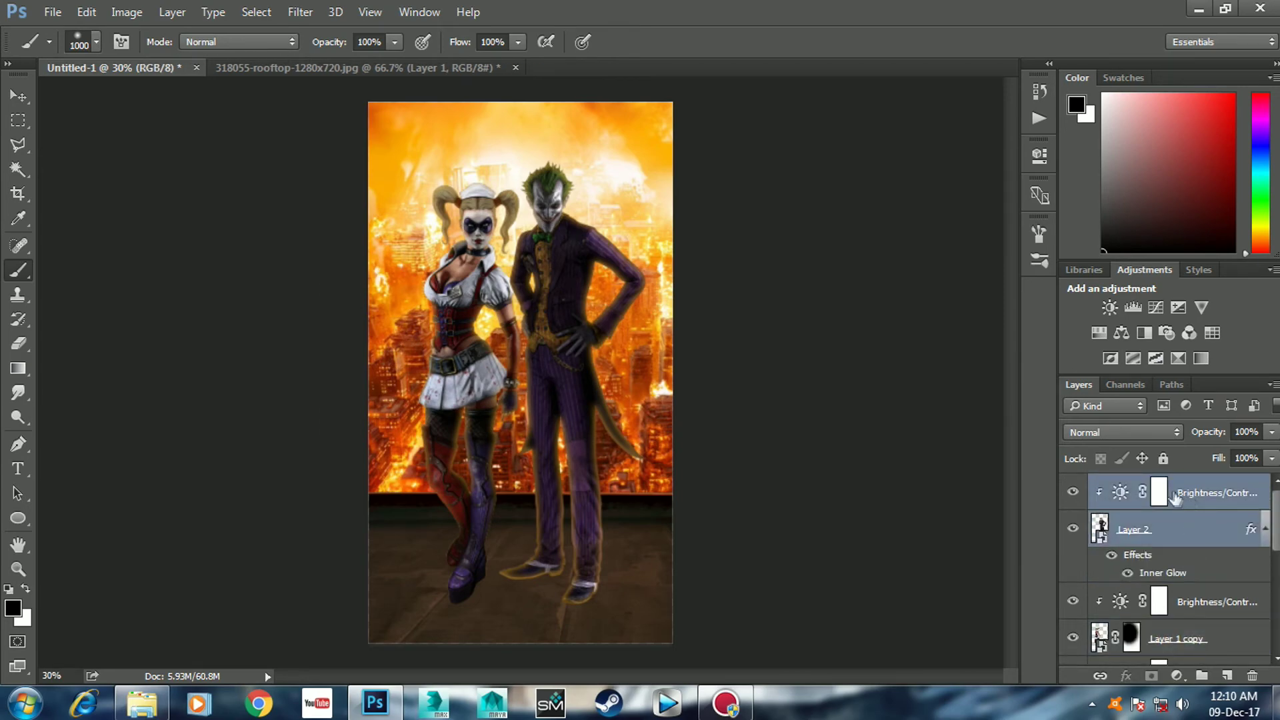
key("ctrl+j")
right_click(1146, 533)
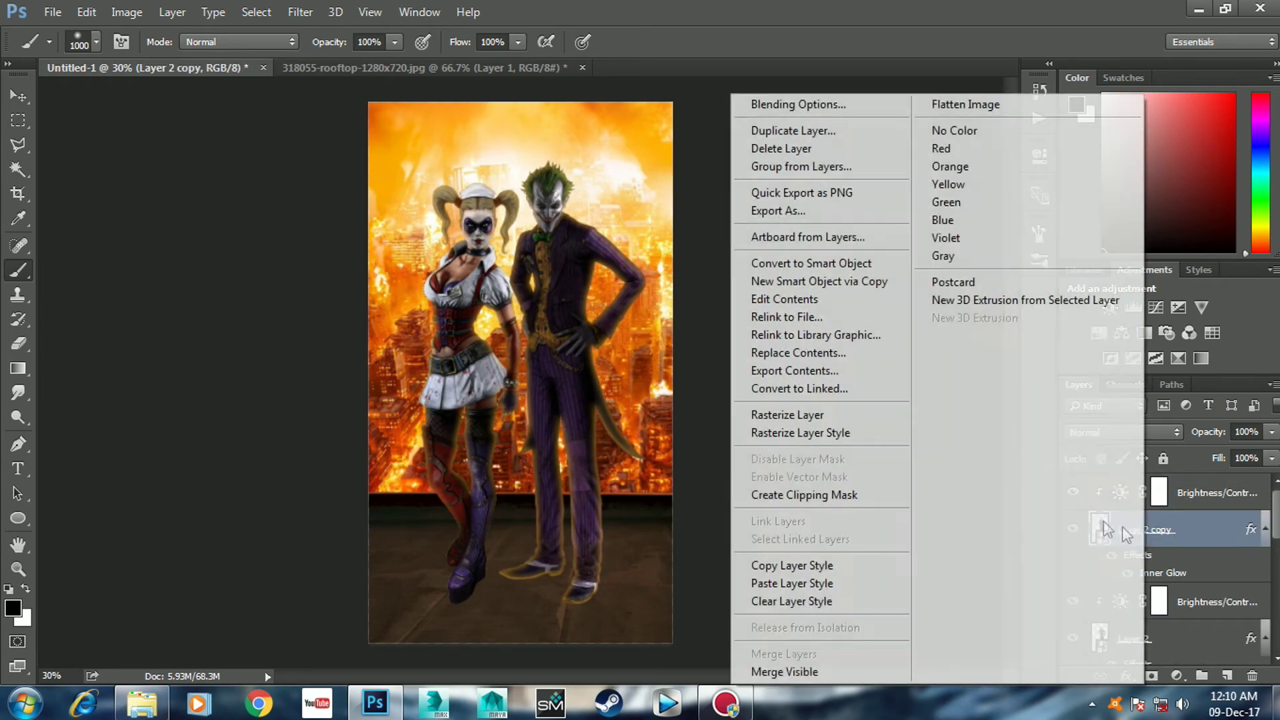
left_click(835, 602)
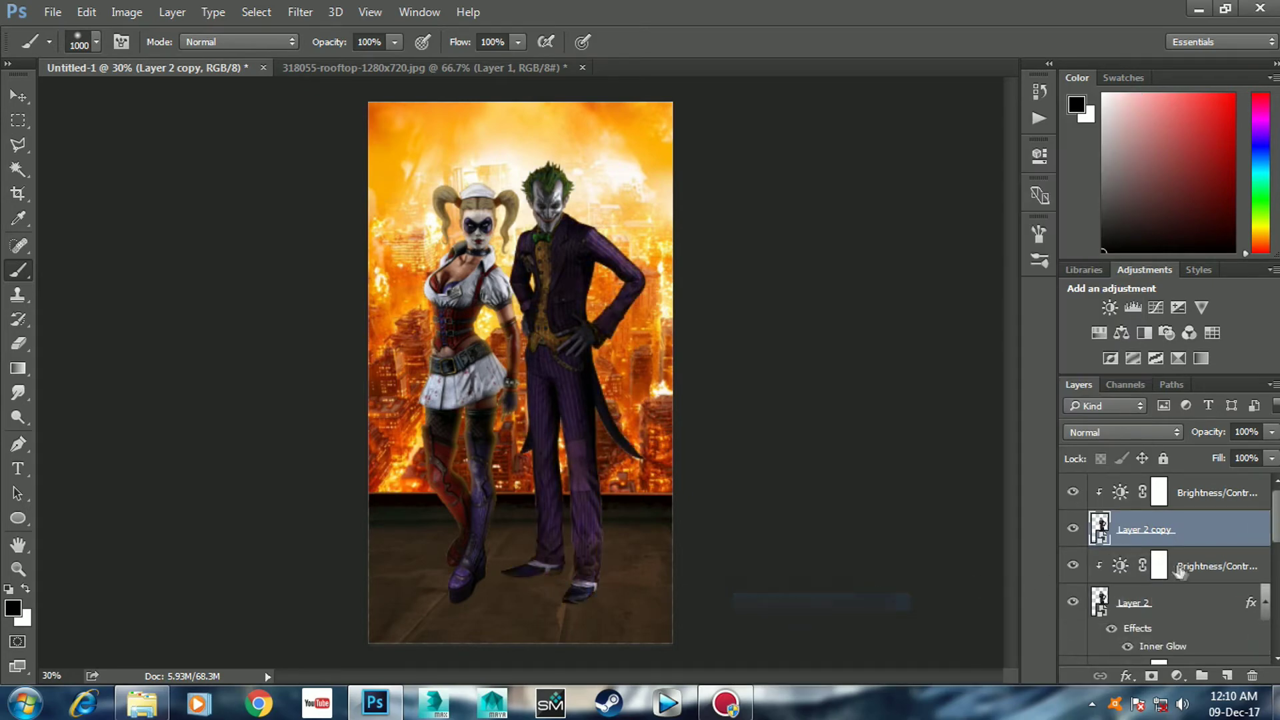
left_click(1153, 677)
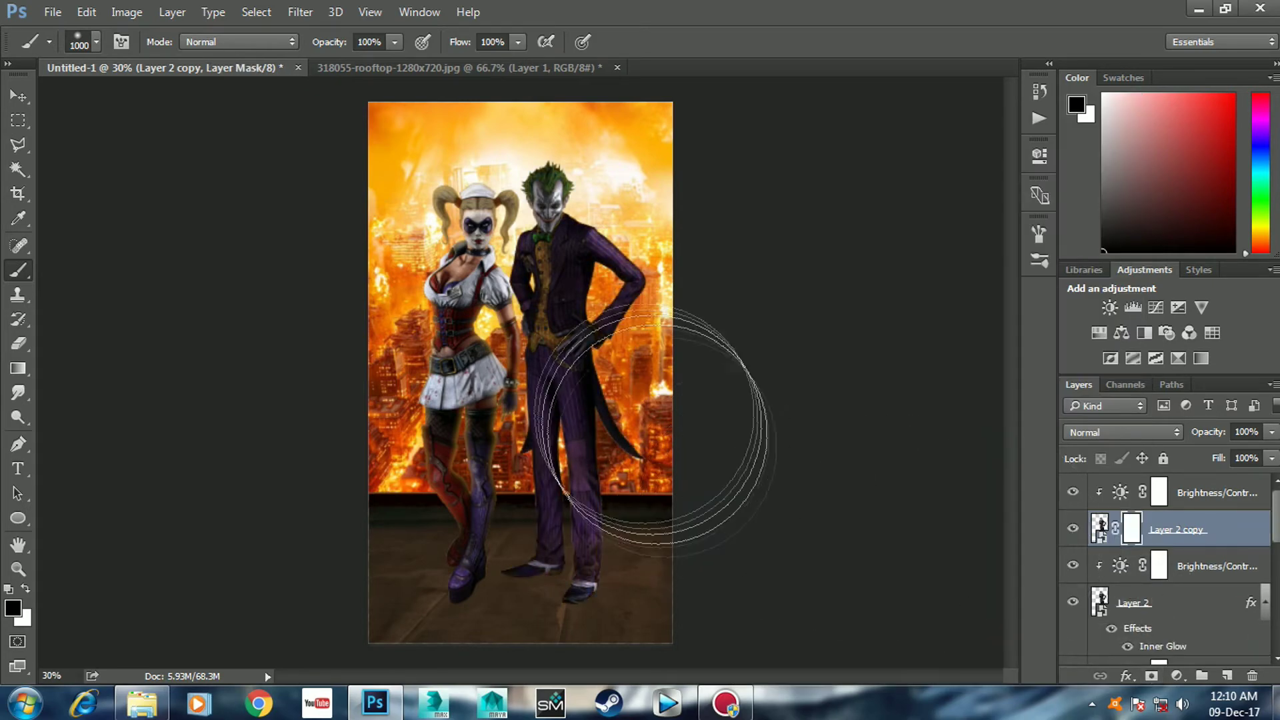
- Paint black on Layer 2 copy's mask over the Joker's upper body to restore his glow
mouse_move(514, 117)
left_mouse_down()
mouse_move(594, 366)
mouse_move(543, 386)
mouse_move(572, 307)
mouse_move(587, 371)
mouse_move(587, 194)
mouse_move(554, 200)
left_mouse_up()
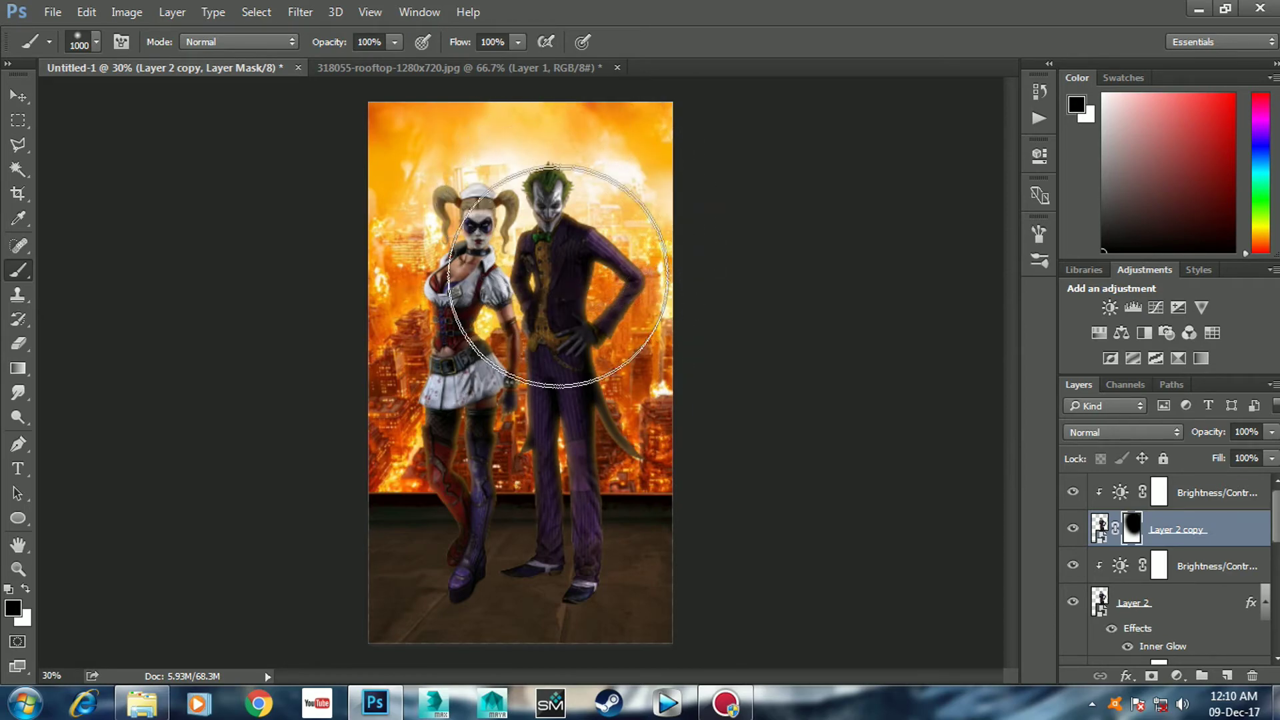
mouse_move(637, 320)
left_mouse_down()
mouse_move(667, 293)
mouse_move(615, 186)
mouse_move(558, 115)
mouse_move(768, 407)
left_mouse_up()
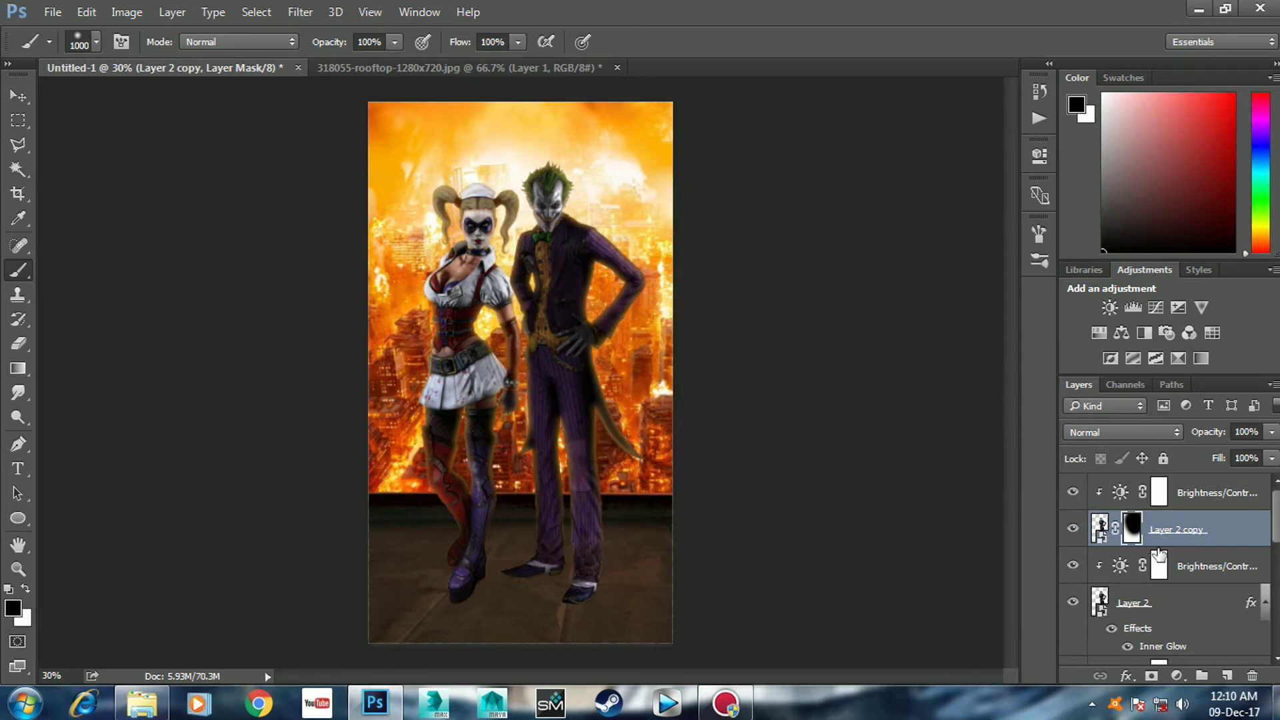
key("v")
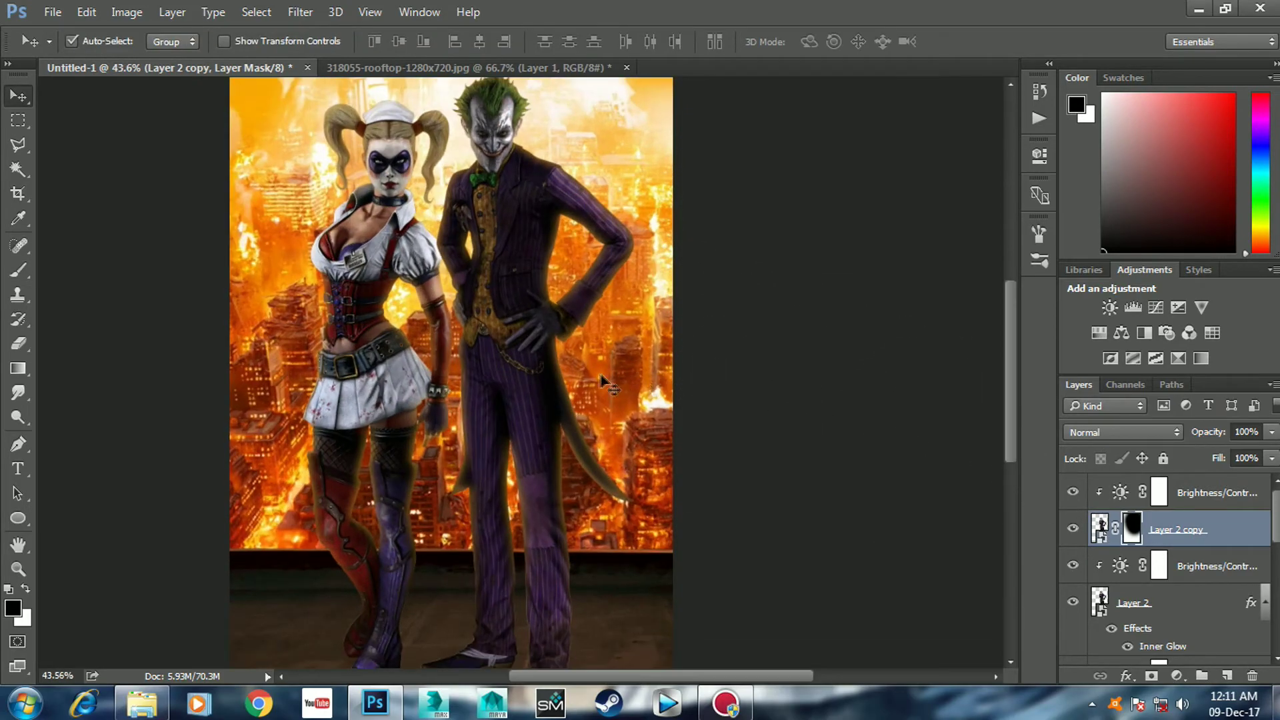
scroll(634, 367, "up", 5)
left_click_drag(533, 370, 622, 314)
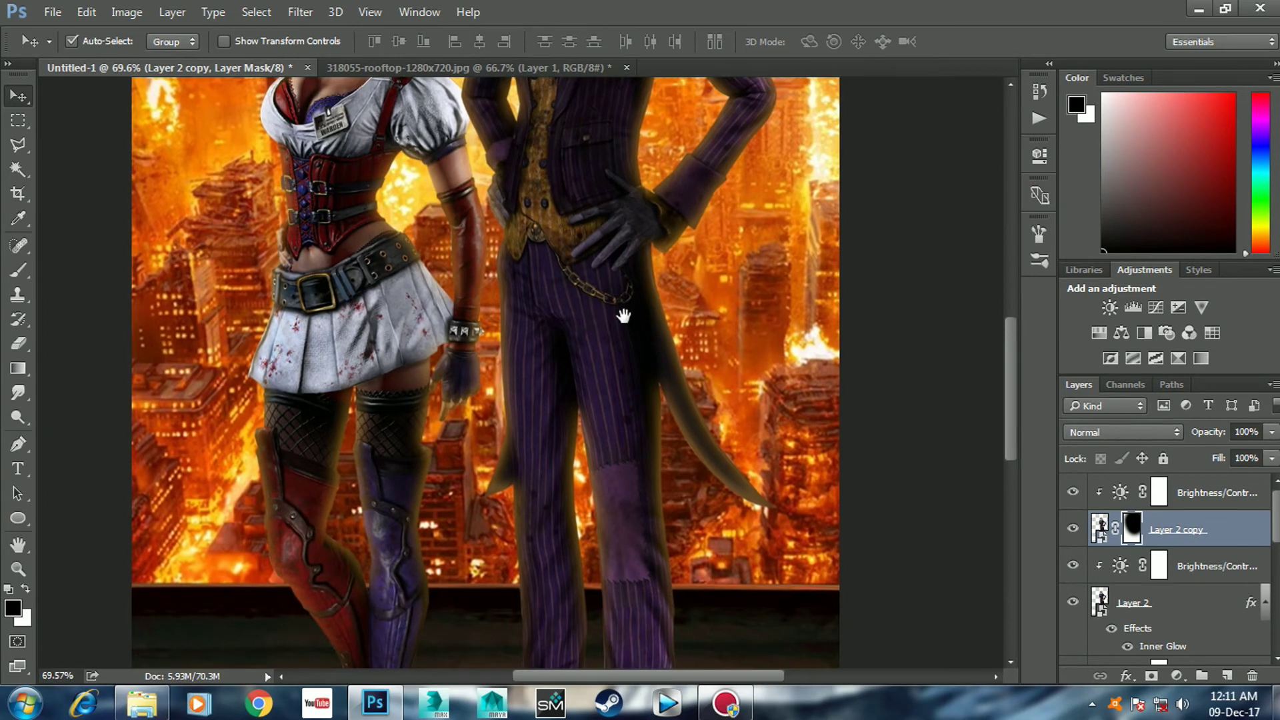
scroll(623, 320, "down", 2)
scroll(626, 334, "down", 1)
scroll(633, 348, "down", 1)
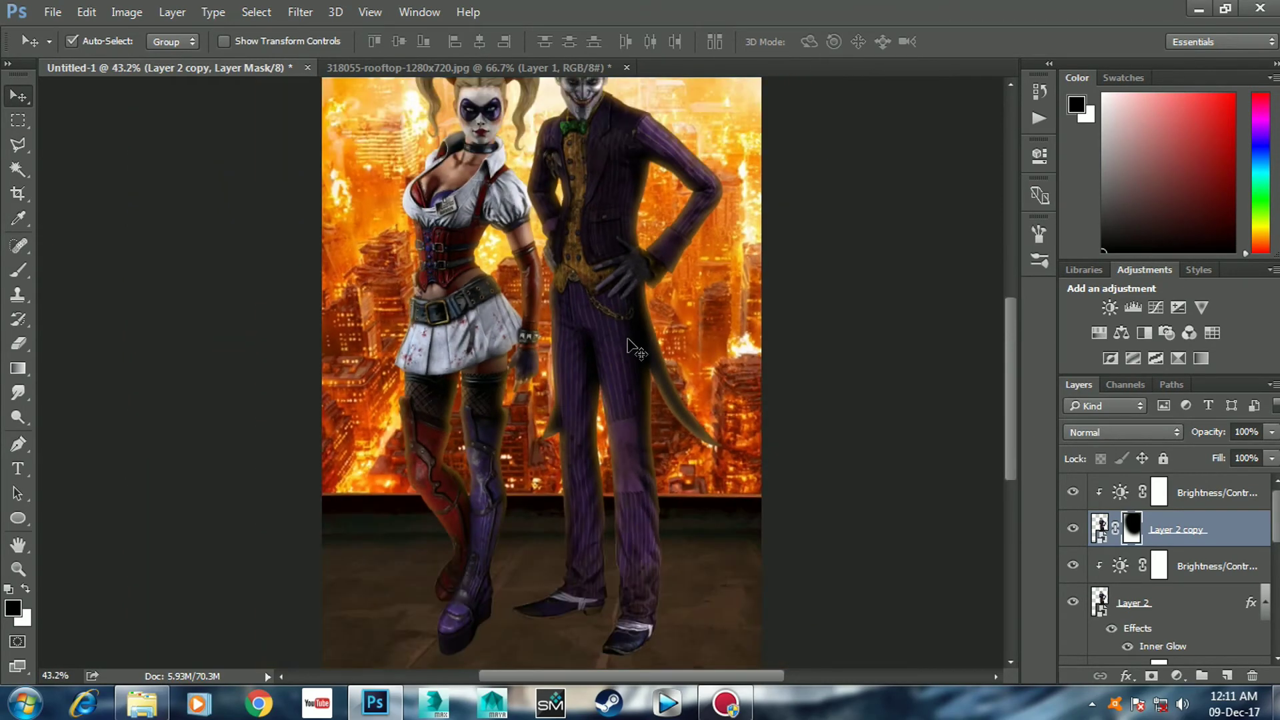
- Toggle Layer 2 copy's visibility off and on to compare the Joker's glow
scroll(628, 342, "down", 1)
scroll(534, 534, "down", 1)
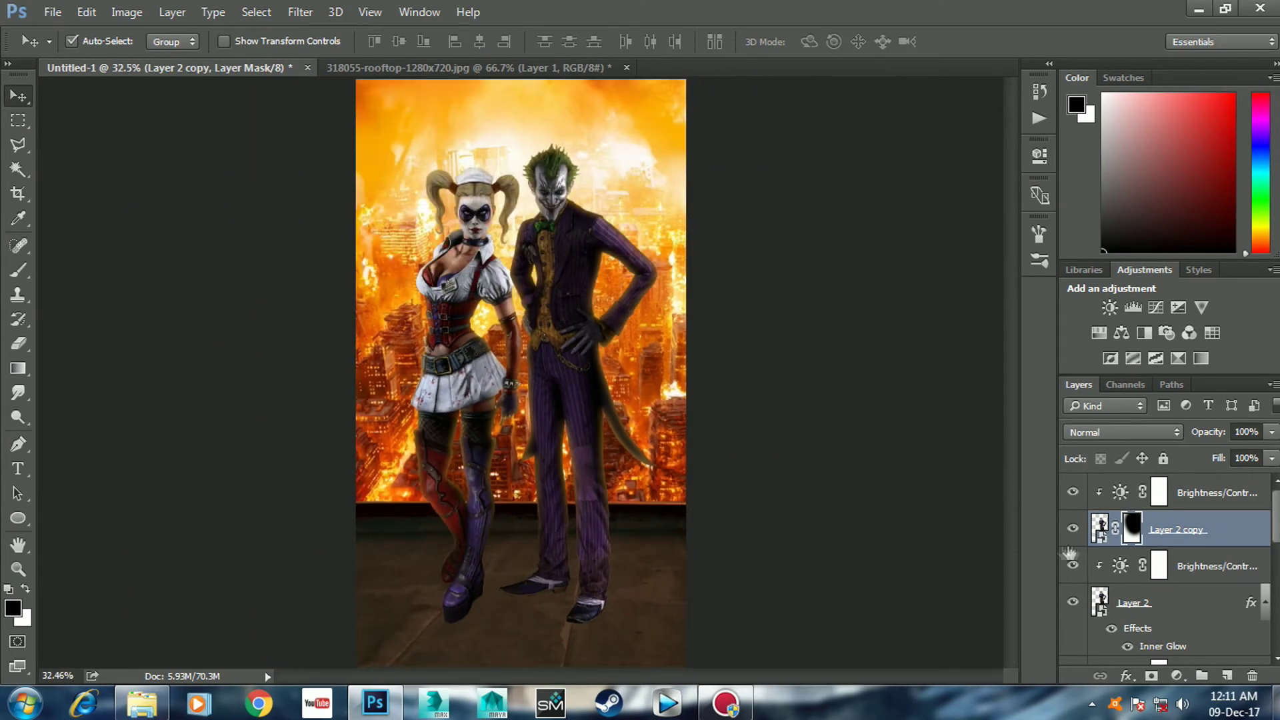
left_click(1073, 529)
left_click(1073, 529)
scroll(765, 432, "down", 1)
scroll(1100, 567, "down", 2)
scroll(1082, 585, "down", 1)
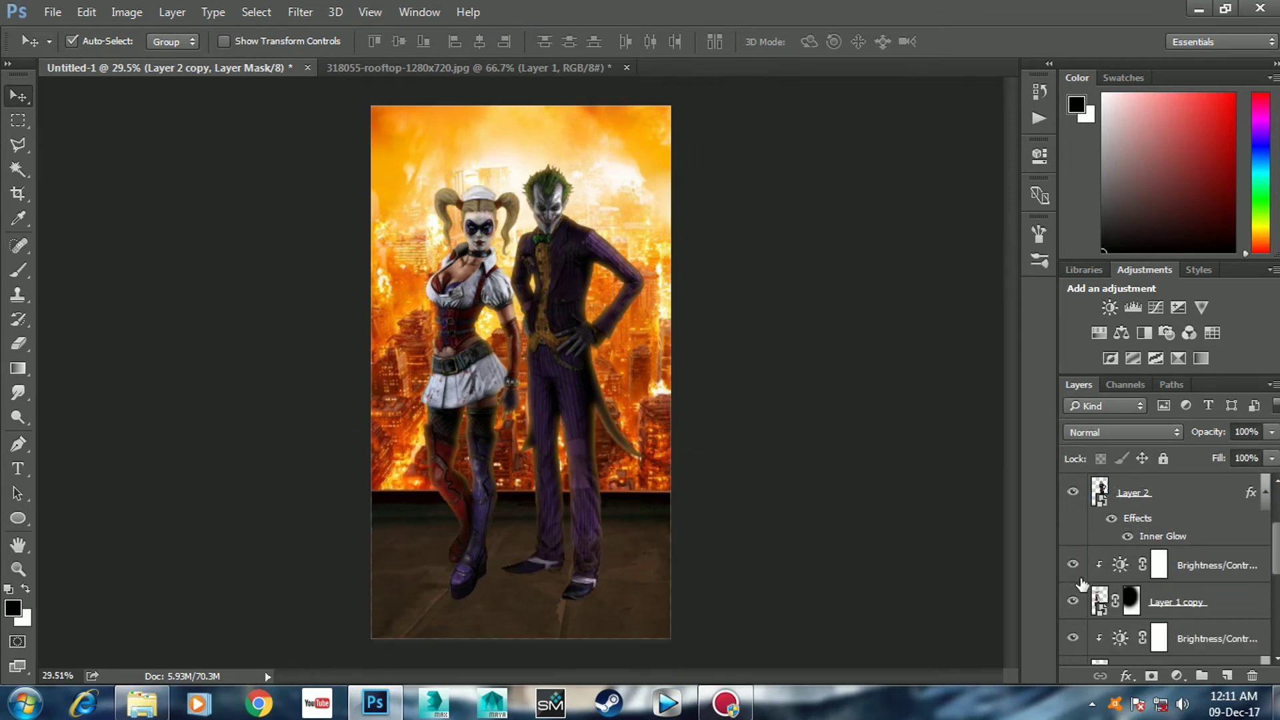
scroll(642, 413, "up", 1)
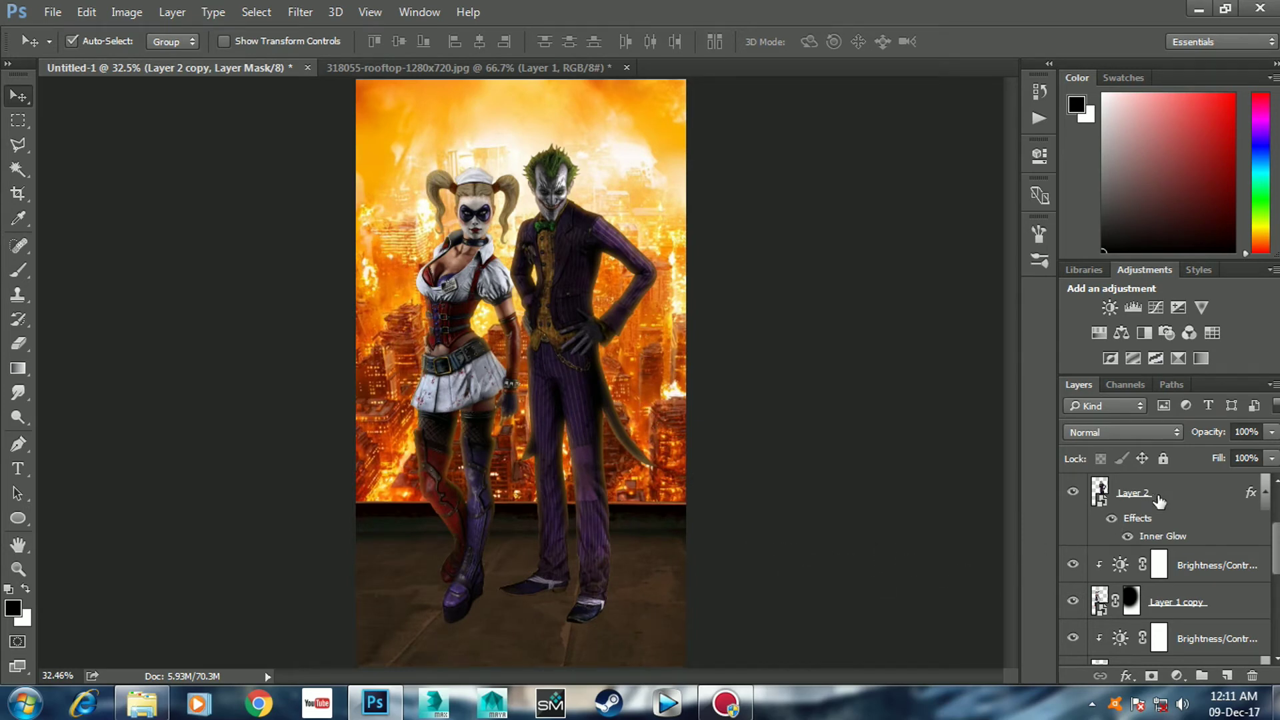
- Add new empty Layer 4 above the top Brightness/Contrast adjustment layer
left_click(1193, 566)
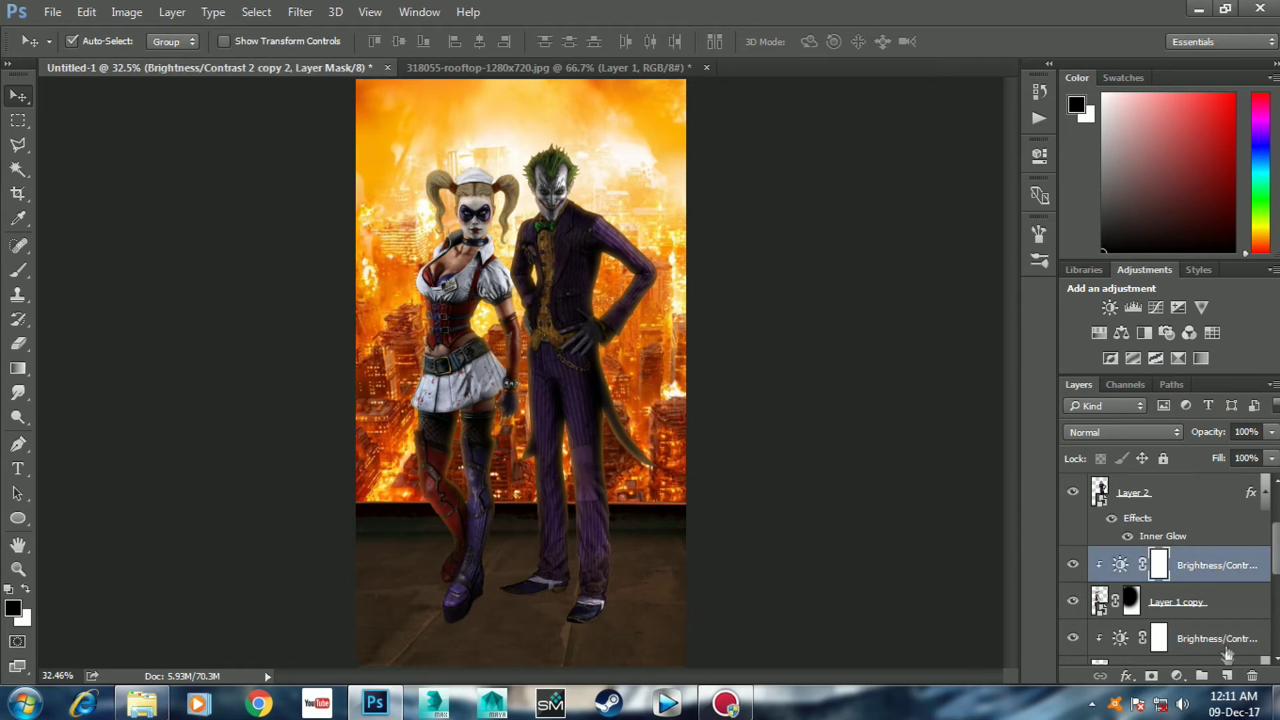
left_click(1229, 677)
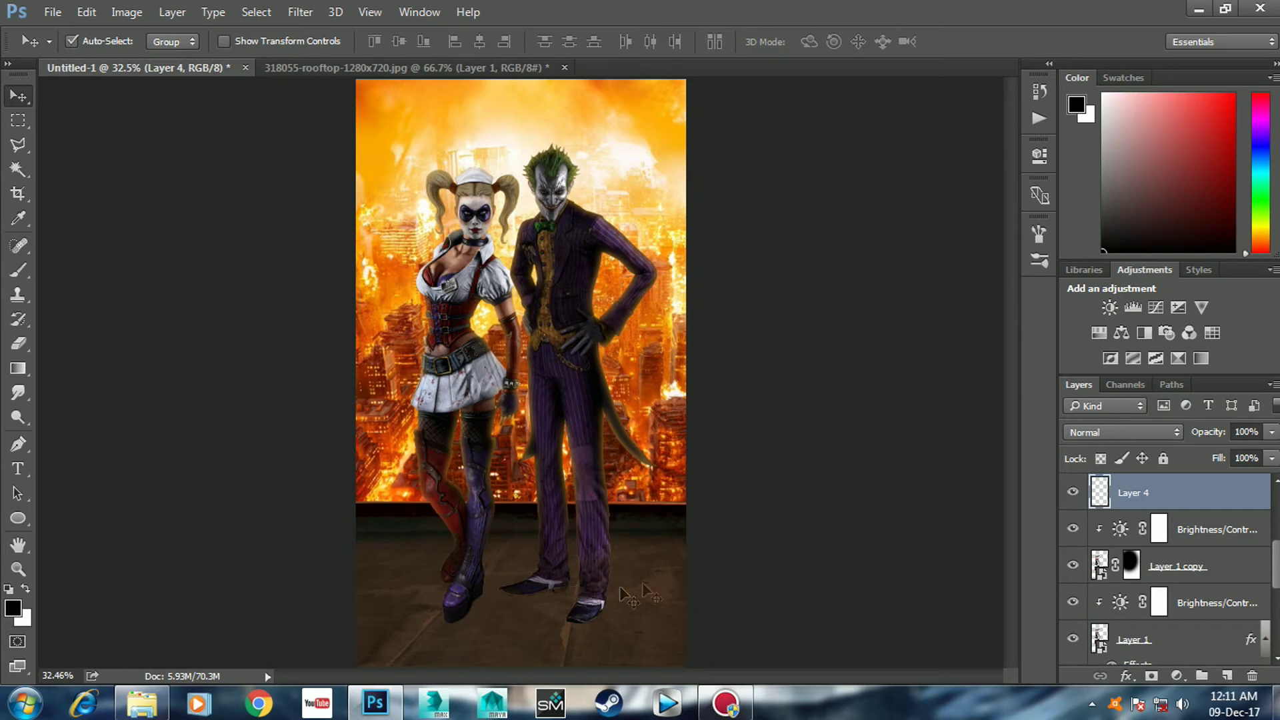
left_click(1089, 568)
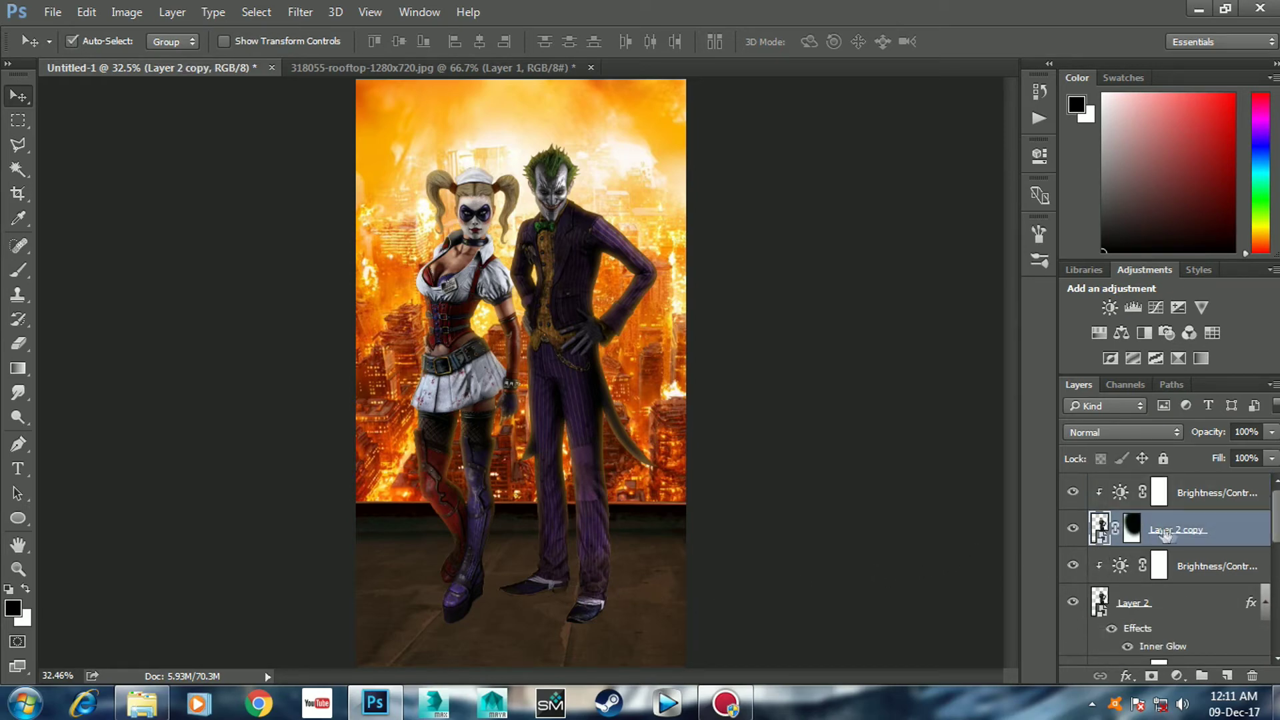
left_click(1209, 494)
left_click(1229, 675)
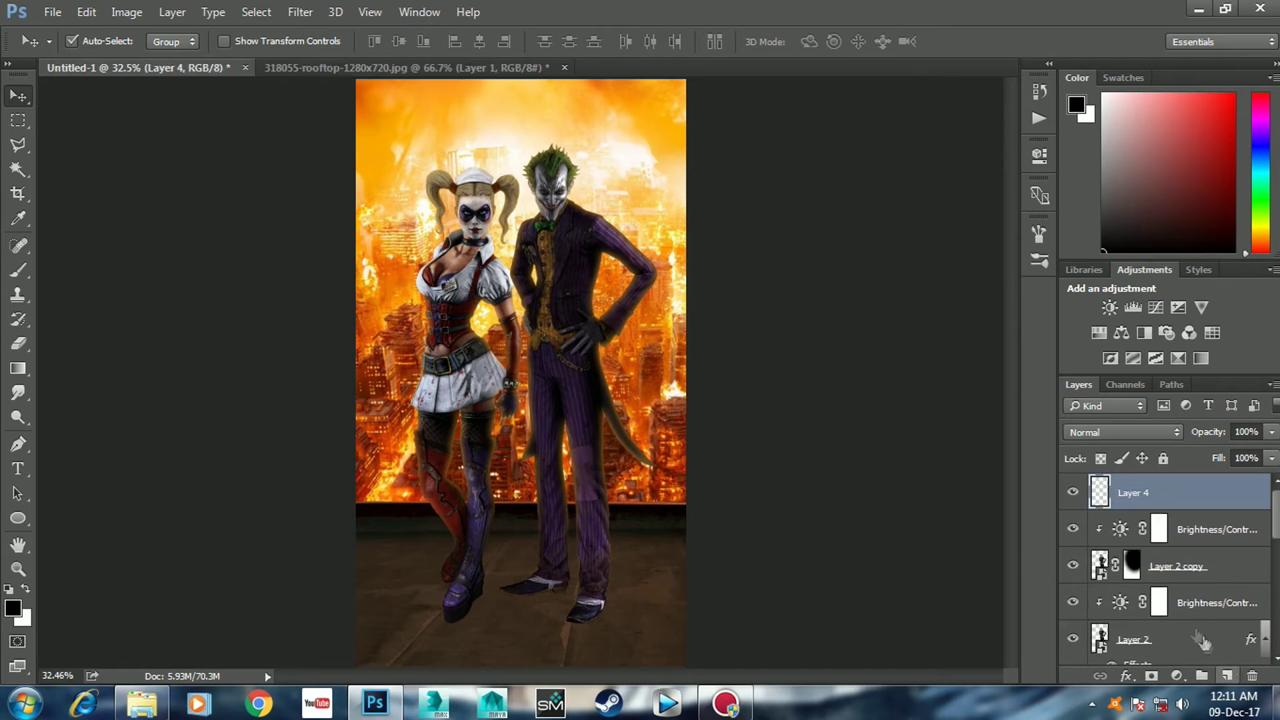
- Set up a small soft black brush and zoom in on the characters' feet
key("b")
scroll(565, 550, "up", 5)
left_click_drag(566, 550, 474, 266)
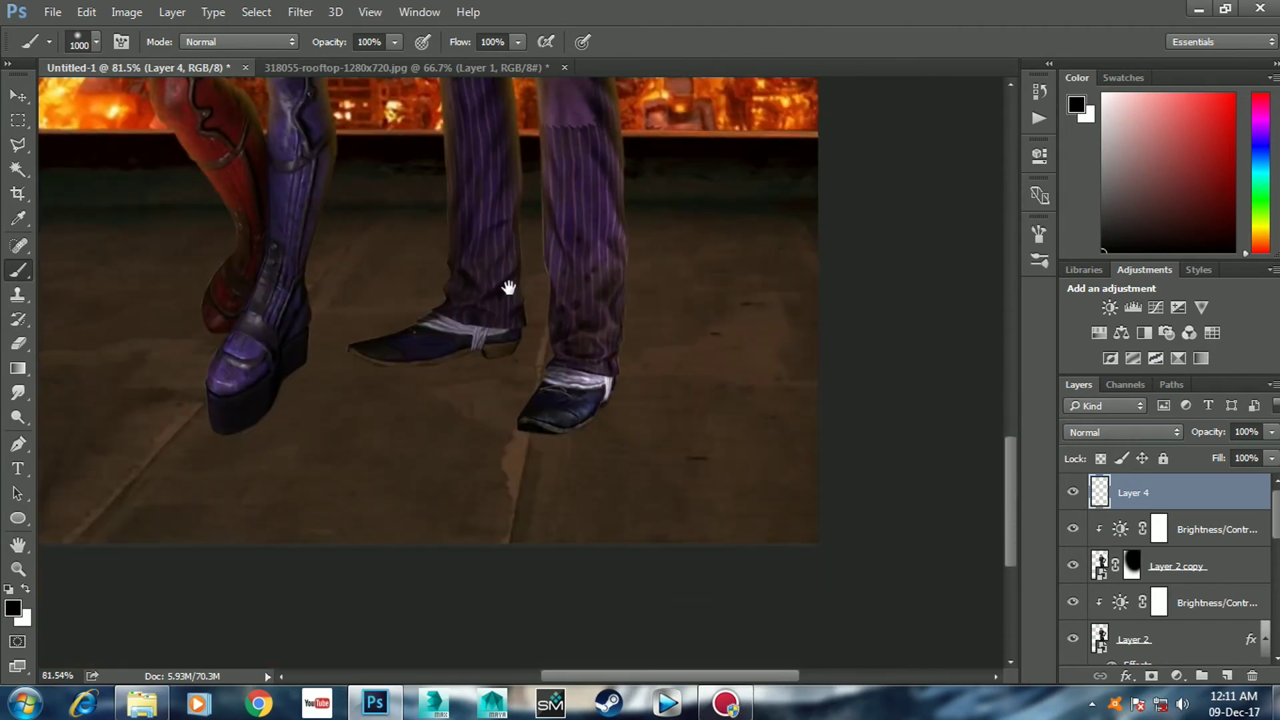
scroll(493, 300, "up", 2)
key("bracketleft")
key("bracketleft")
key("bracketleft")
key("bracketleft")
key("bracketleft")
key("bracketleft")
key("bracketleft")
scroll(643, 489, "down", 3)
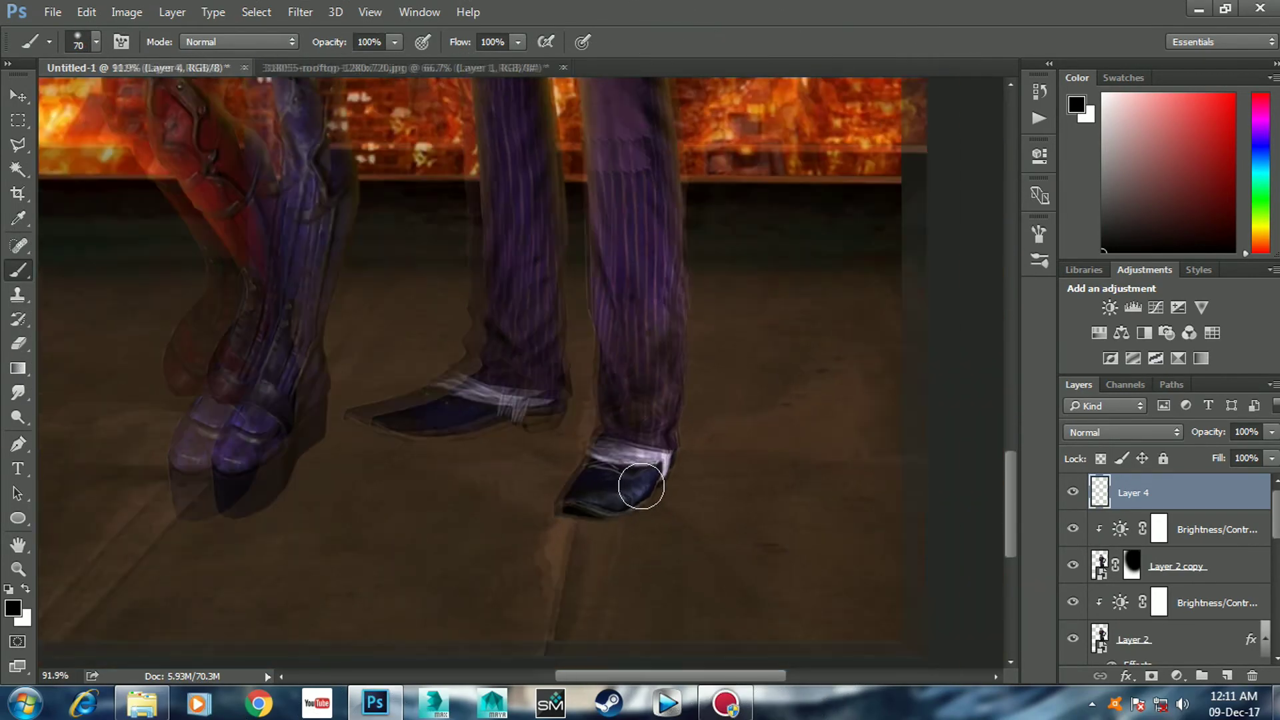
key("bracketleft")
scroll(640, 492, "up", 5)
key("bracketleft")
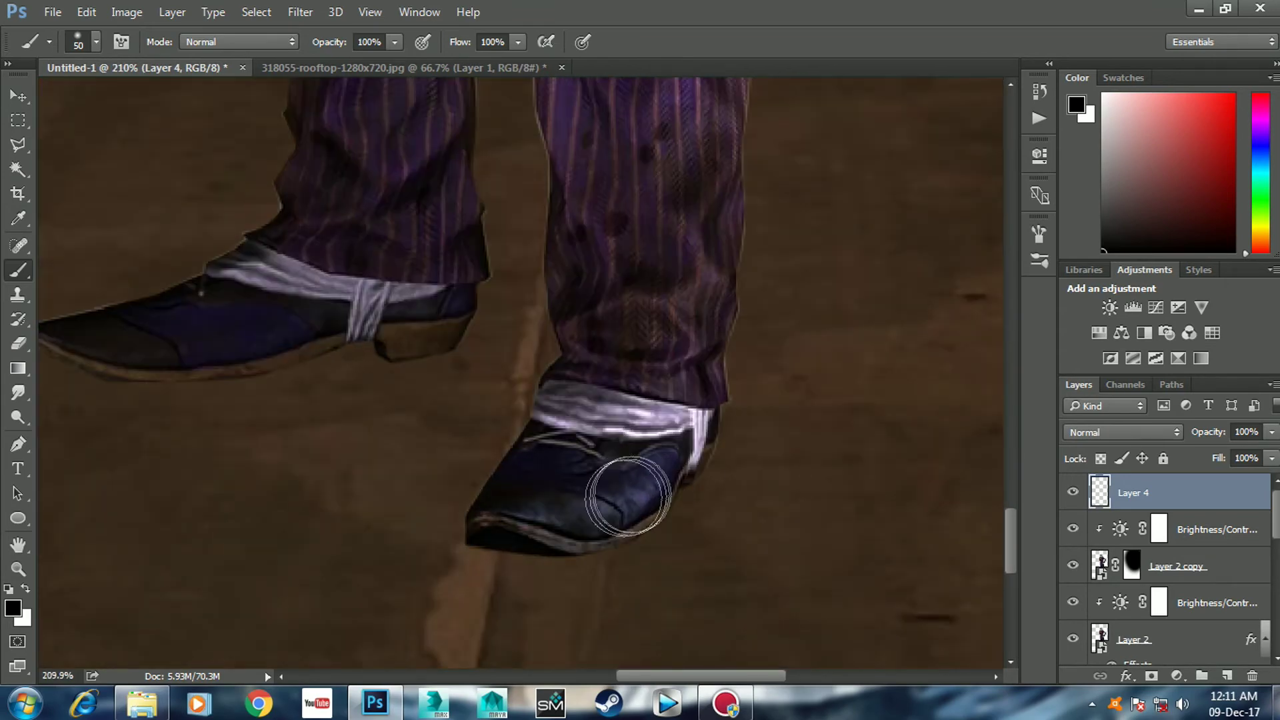
- Paint soft dark shadows around Harley's and the Joker's shoes on Layer 4
mouse_move(700, 457)
left_mouse_down()
mouse_move(582, 536)
mouse_move(486, 529)
left_mouse_up()
mouse_move(463, 320)
left_mouse_down()
mouse_move(178, 366)
mouse_move(67, 348)
mouse_move(337, 380)
mouse_move(301, 371)
mouse_move(598, 360)
left_mouse_up()
mouse_move(502, 360)
left_mouse_down()
mouse_move(302, 520)
mouse_move(240, 433)
left_mouse_up()
left_click_drag(341, 283, 260, 289)
scroll(261, 288, "down", 3)
scroll(372, 351, "down", 2)
scroll(515, 392, "down", 2)
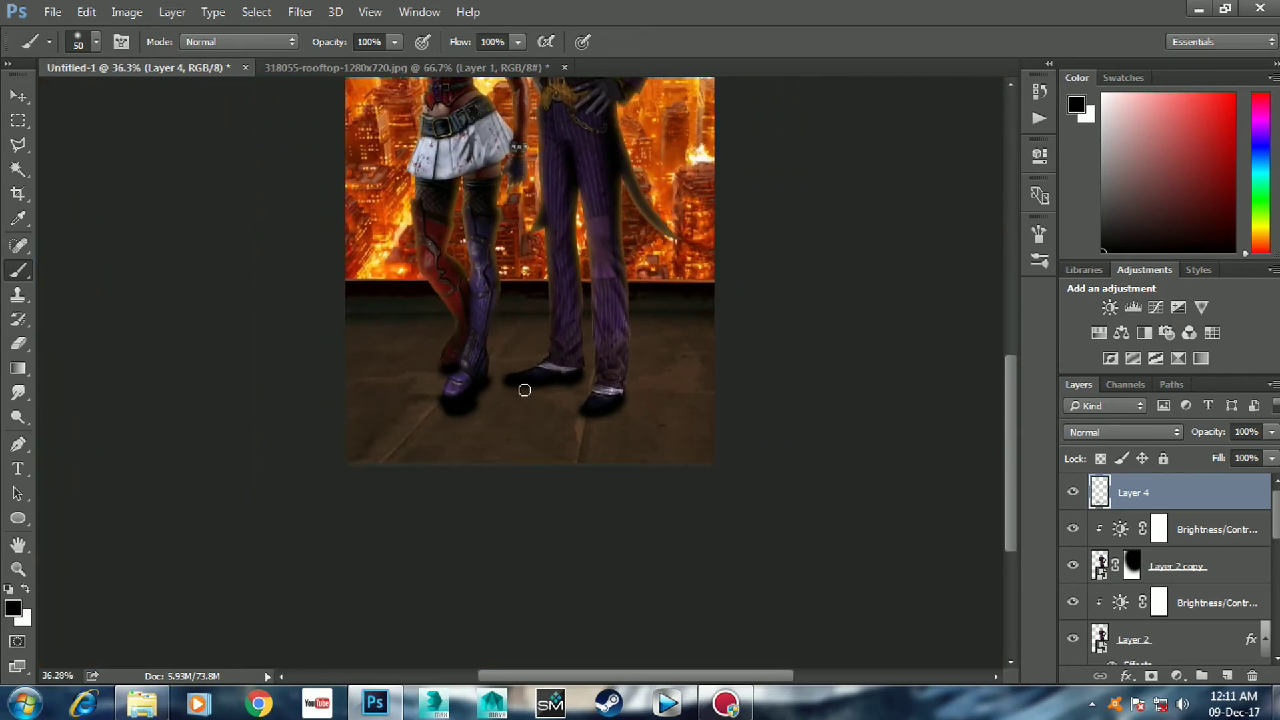
scroll(488, 385, "down", 1)
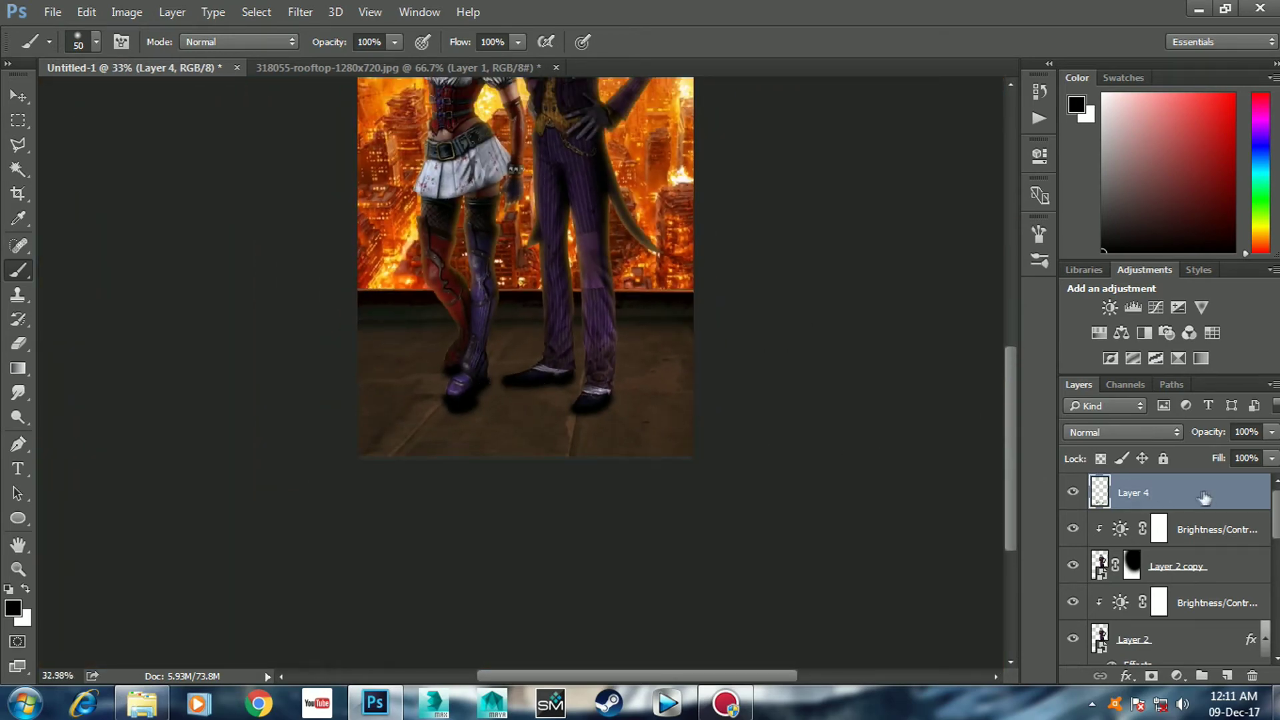
- Lower Layer 4's opacity to 77%
left_click_drag(1214, 432, 1198, 438)
left_click_drag(488, 375, 511, 501)
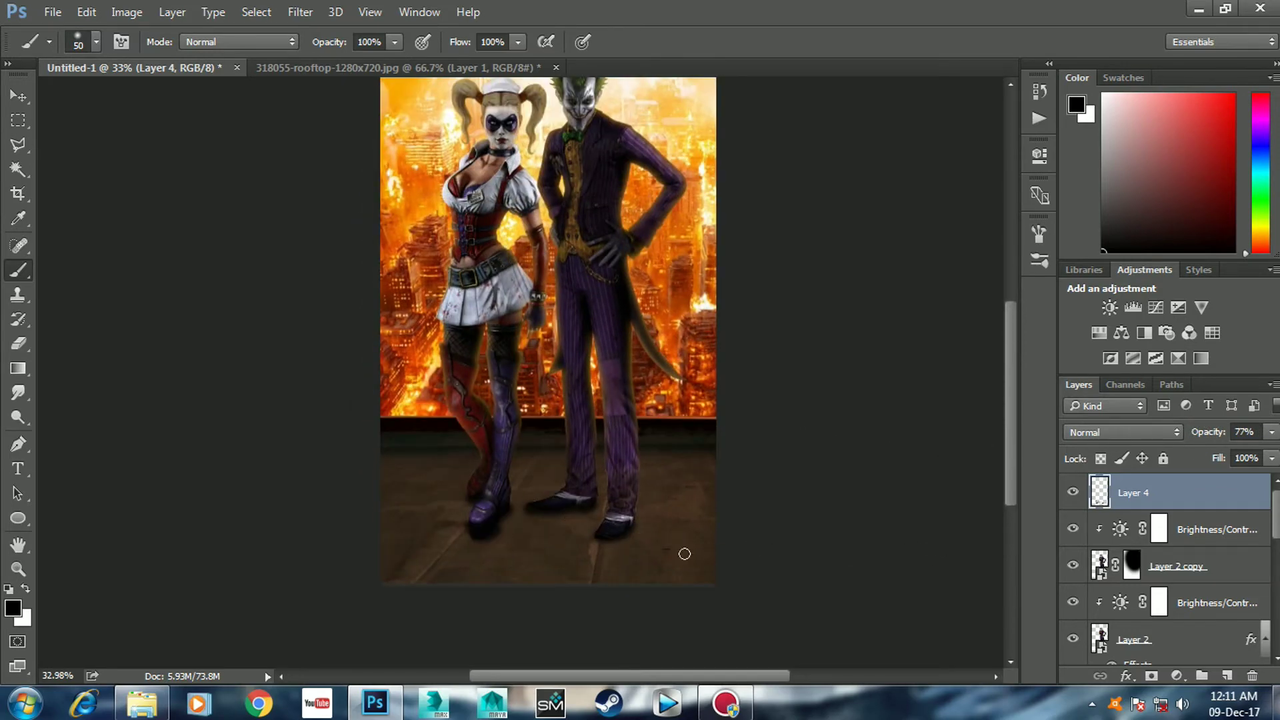
scroll(1200, 577, "down", 2)
scroll(1201, 577, "down", 3)
scroll(1200, 578, "up", 1)
scroll(1201, 577, "up", 1)
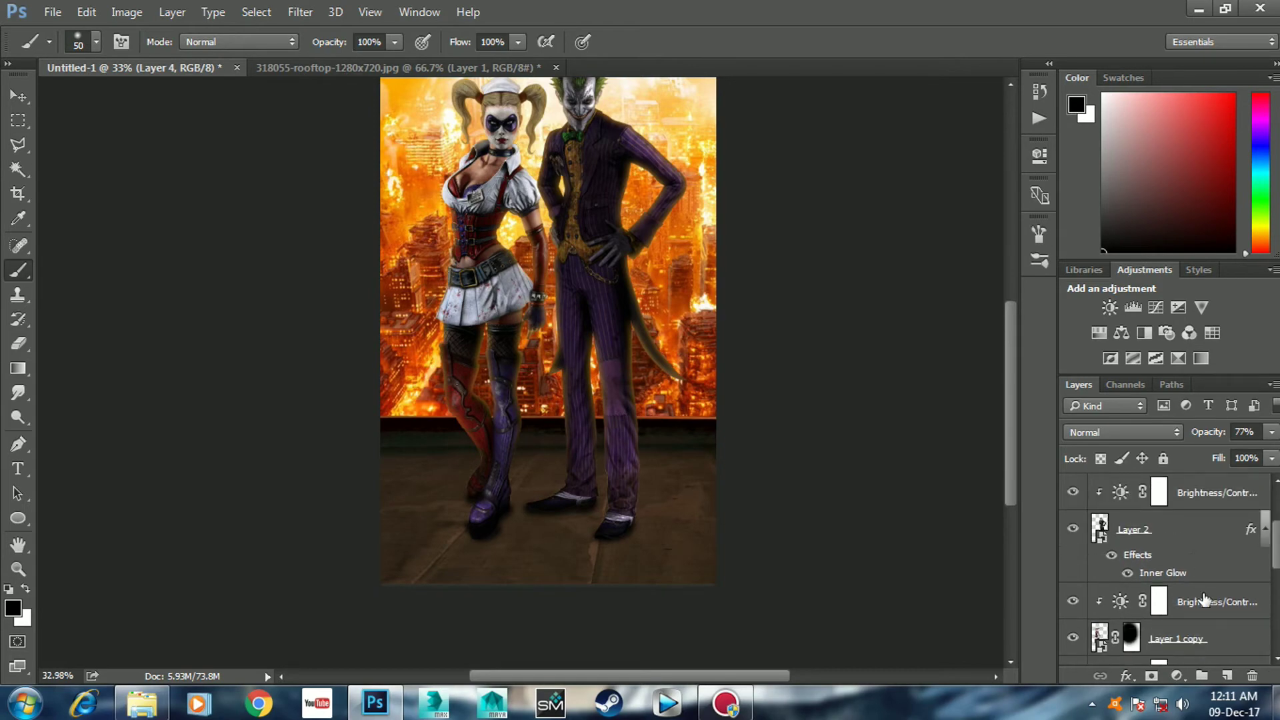
- Add new Layer 5 above the top Brightness/Contrast layer and enlarge the brush
left_click(1206, 603)
left_click(1223, 676)
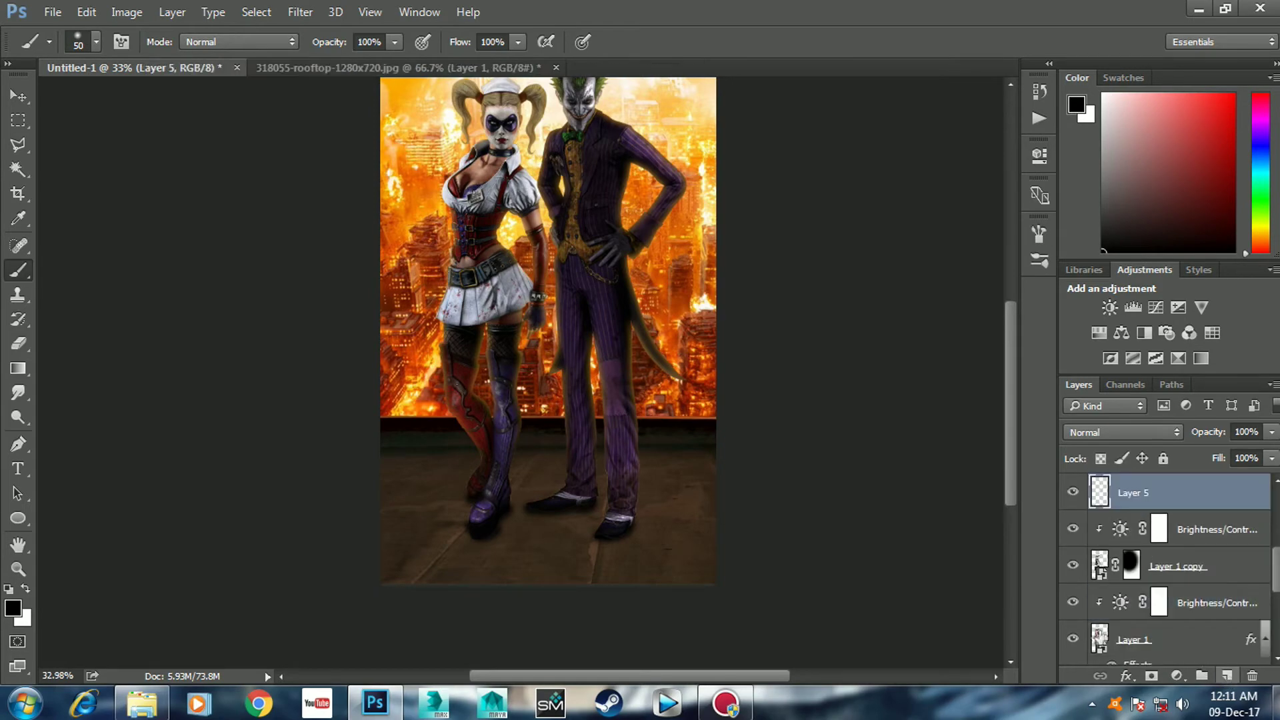
scroll(609, 549, "up", 2)
scroll(591, 561, "up", 2)
left_click_drag(592, 560, 610, 445)
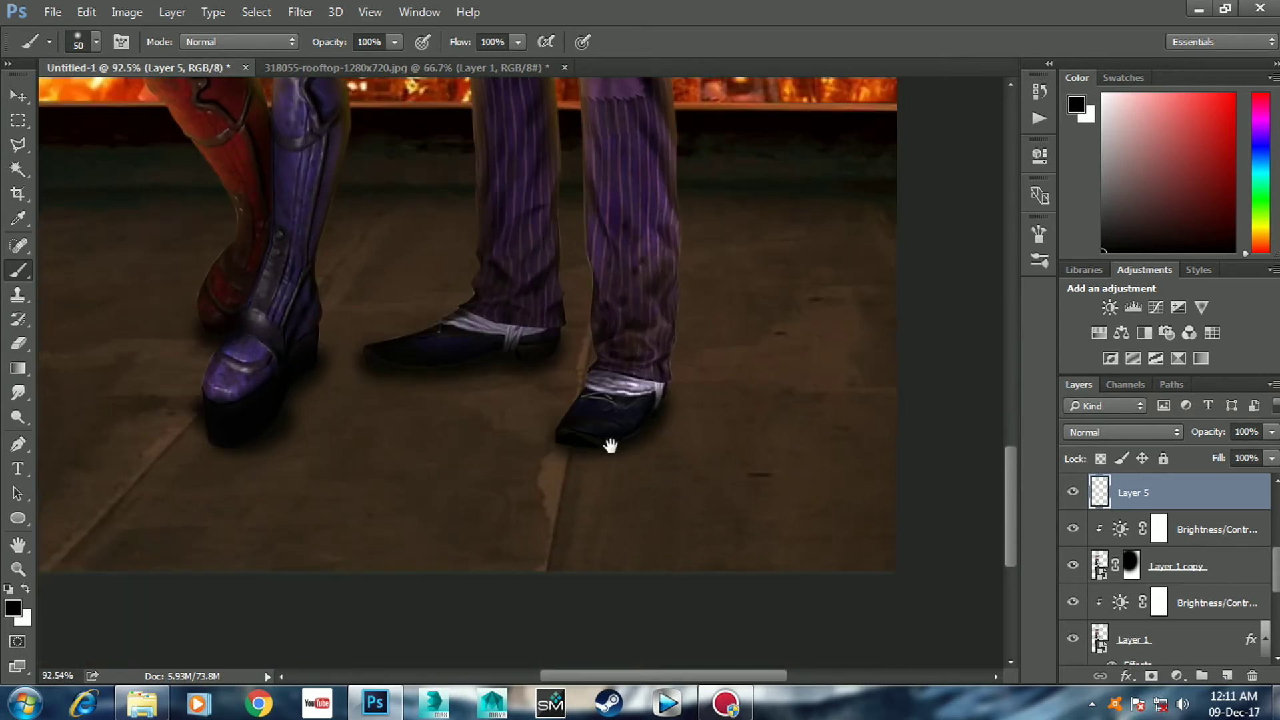
key("bracketright")
key("bracketright")
key("bracketright")
- Paint long black cast shadows from the shoes down to the image bottom
left_click_drag(594, 453, 537, 560)
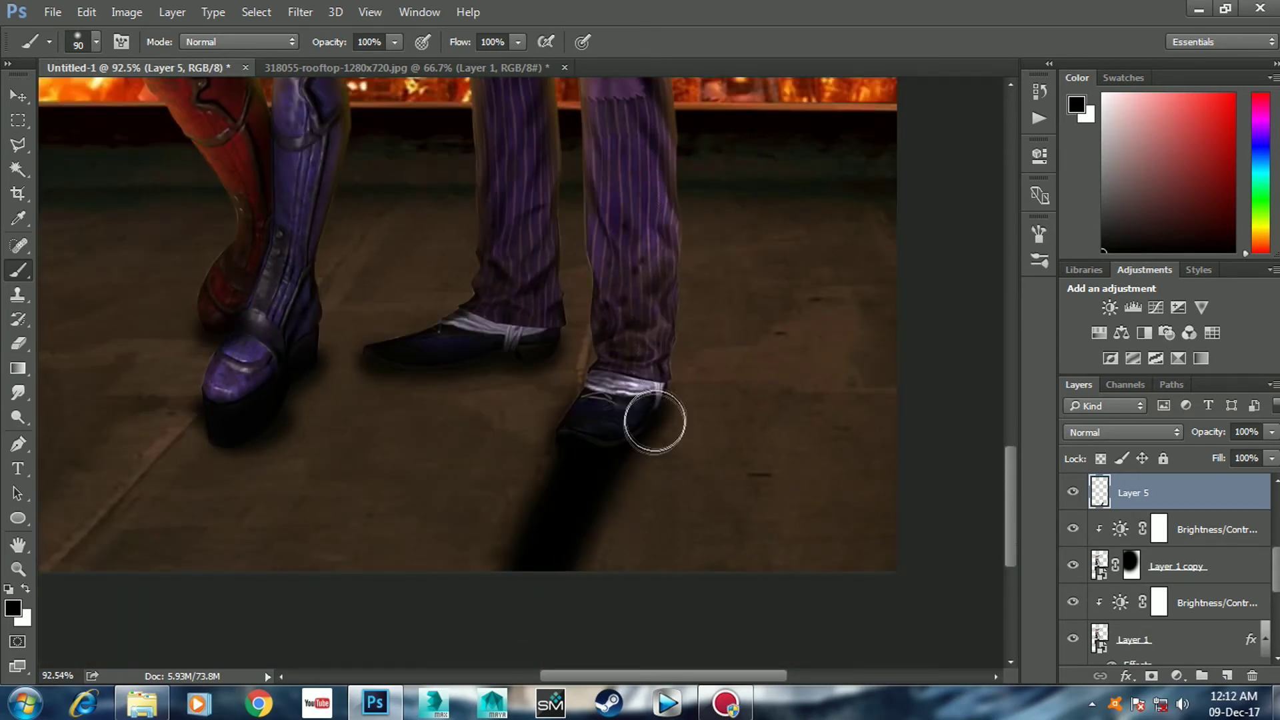
mouse_move(385, 375)
left_mouse_down()
mouse_move(506, 366)
mouse_move(440, 571)
left_mouse_up()
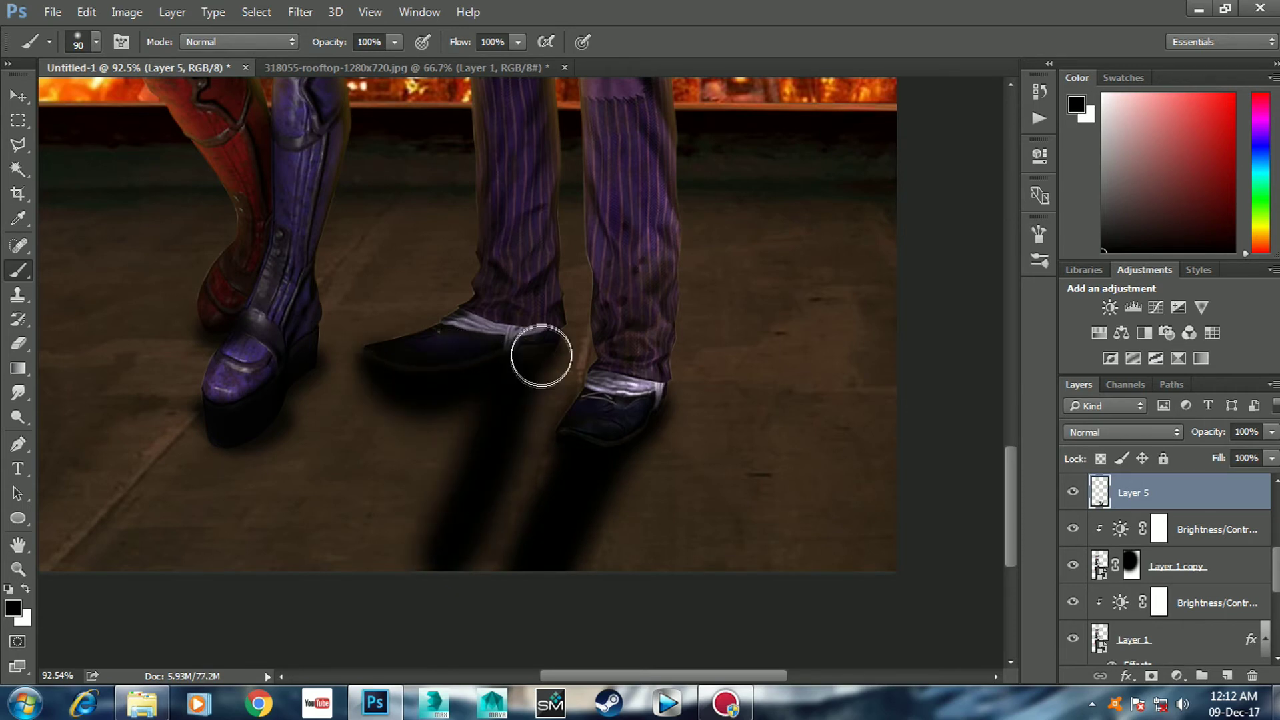
left_click_drag(543, 354, 461, 557)
left_click_drag(471, 391, 435, 540)
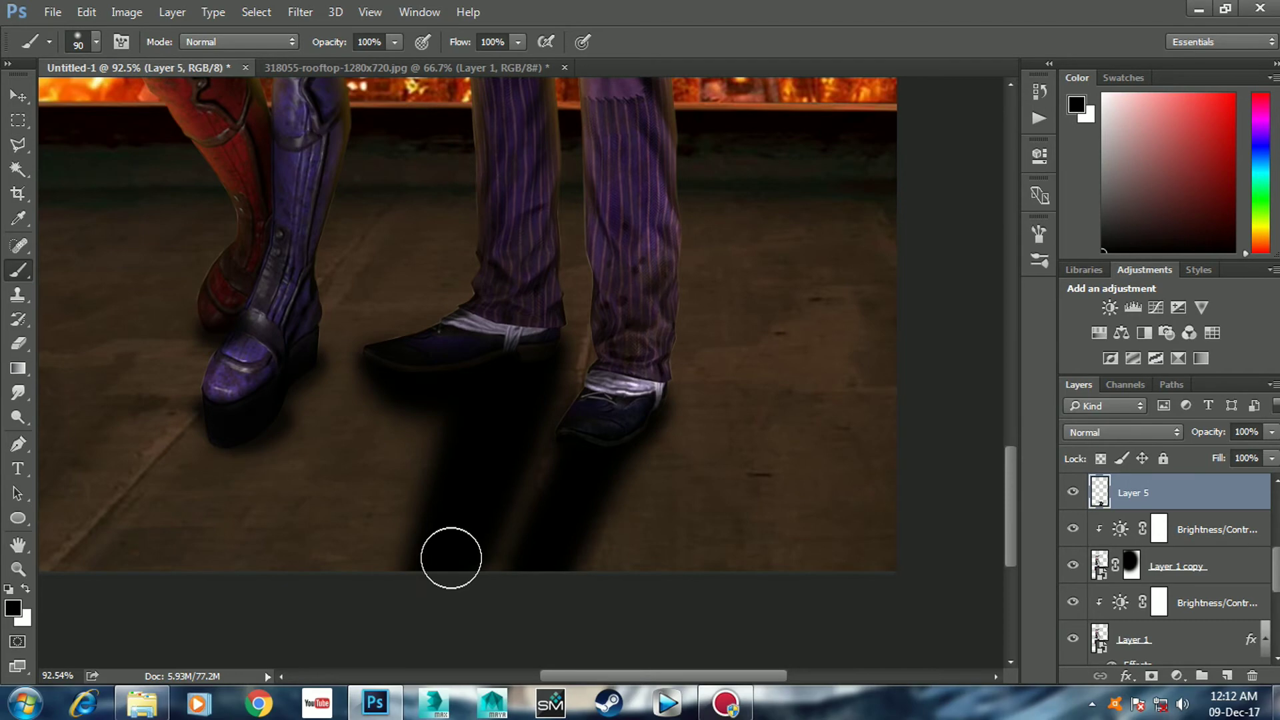
scroll(452, 554, "down", 2)
- Paint a long, deep cast shadow below the purple boot
left_click_drag(287, 466, 512, 453)
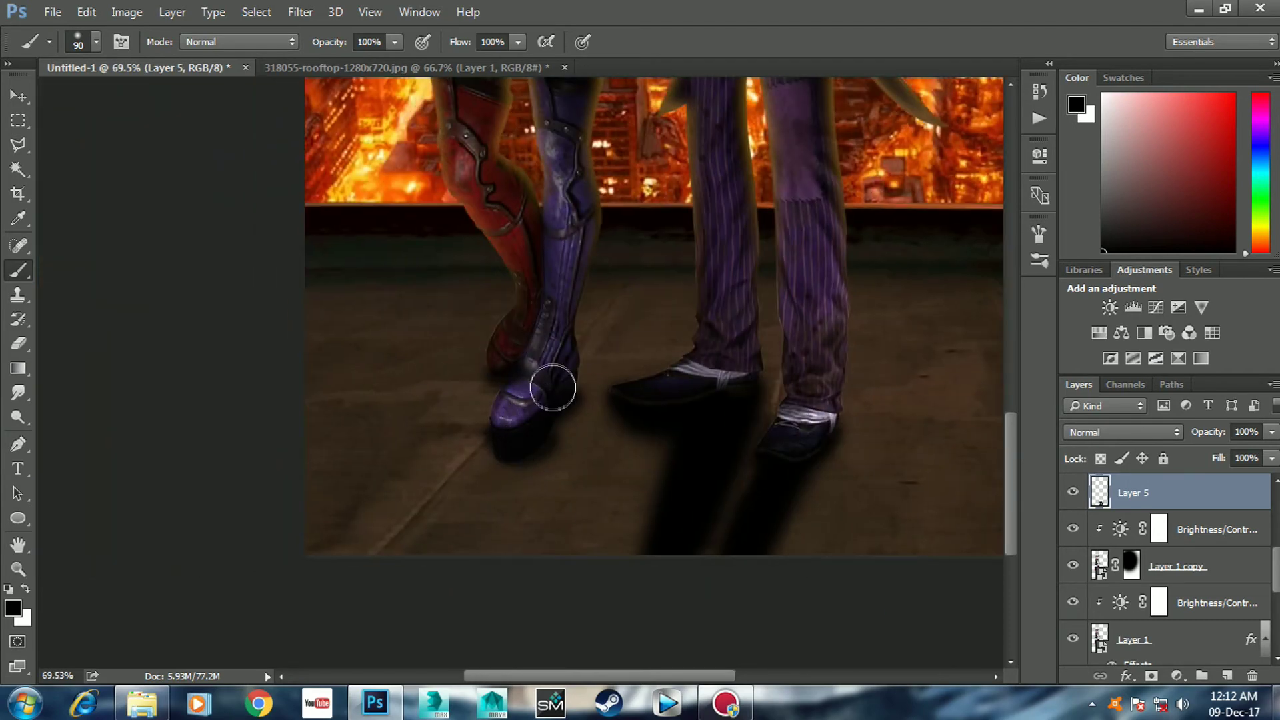
left_click_drag(551, 379, 477, 539)
left_click_drag(500, 463, 460, 546)
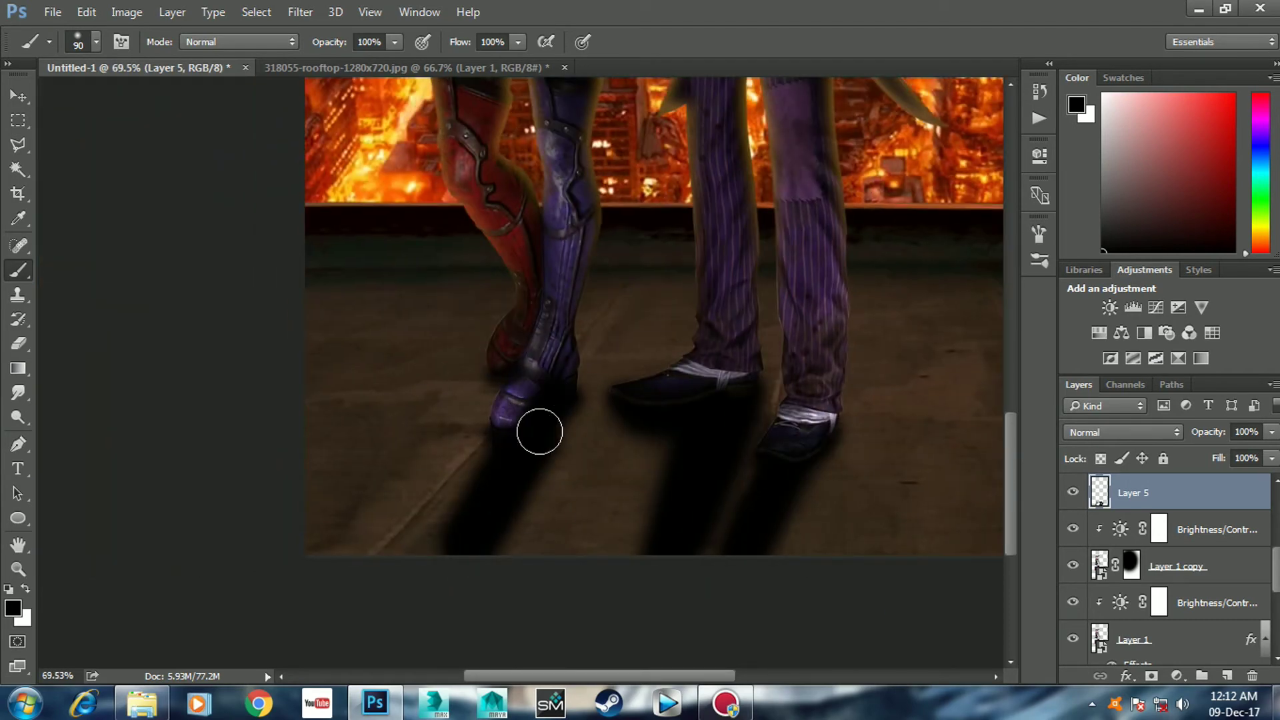
left_click_drag(543, 424, 451, 546)
left_click_drag(491, 368, 486, 417)
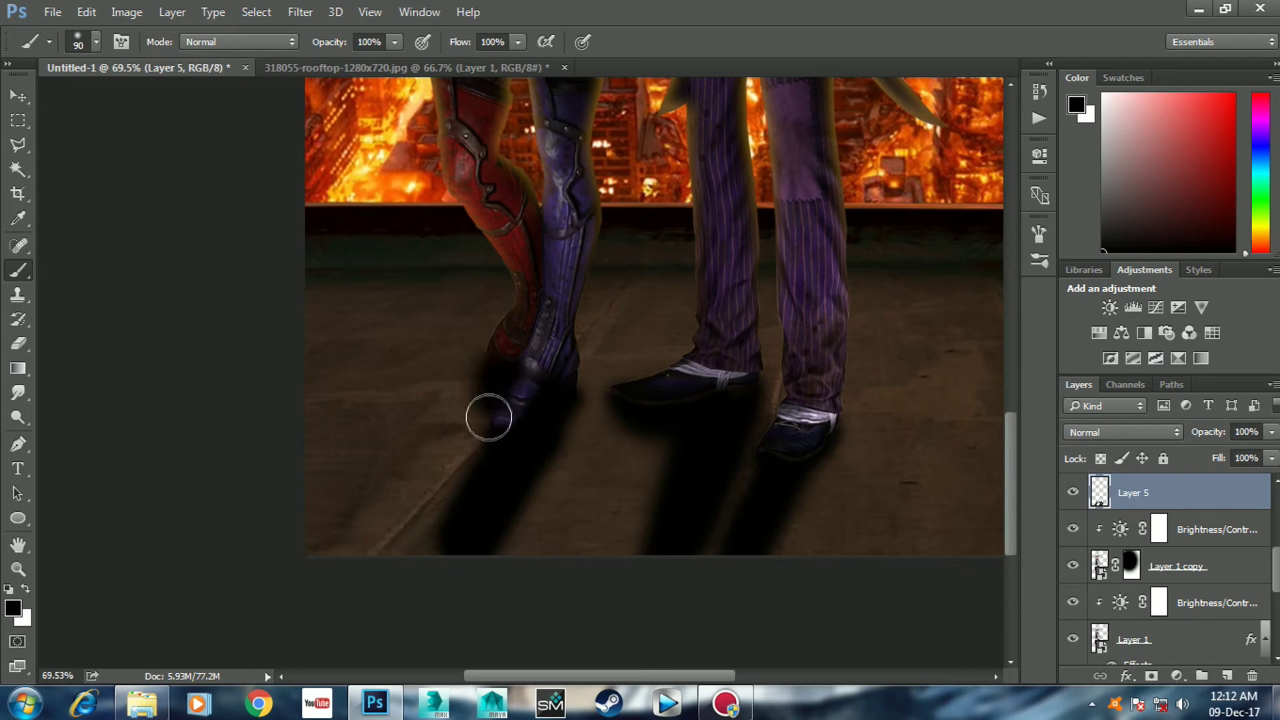
scroll(476, 477, "down", 2)
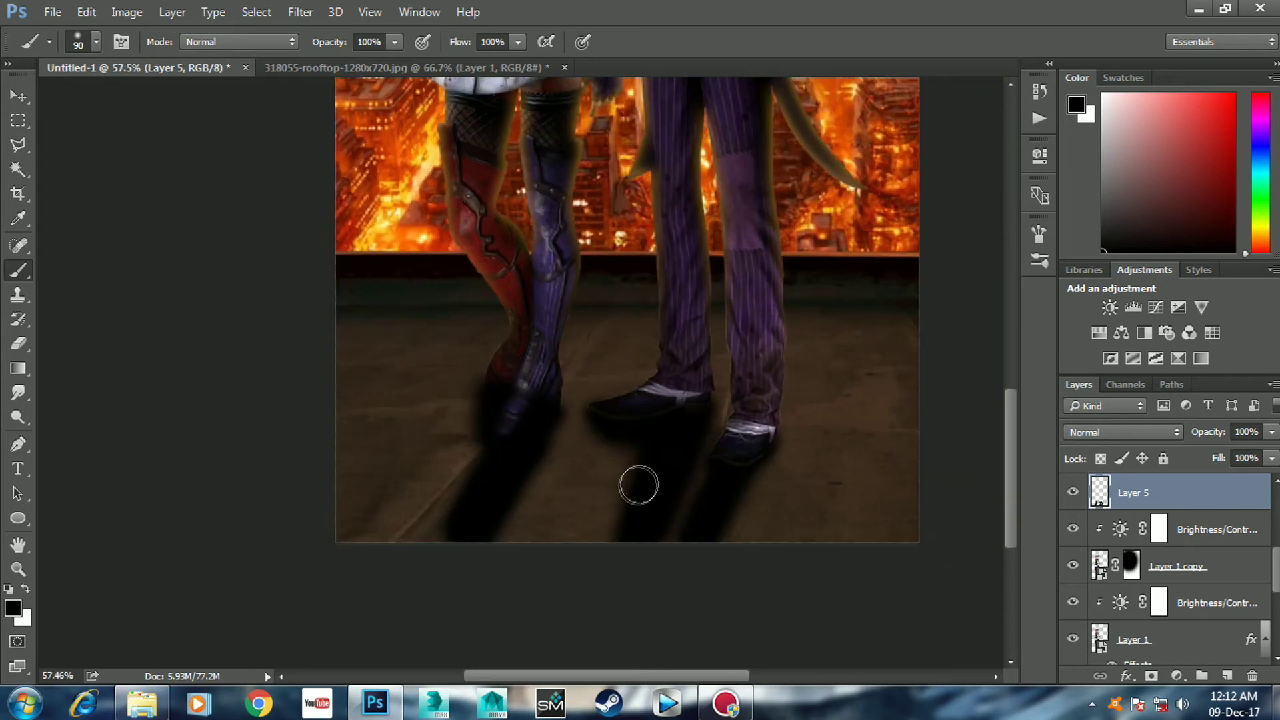
- Fade Layer 5's opacity to 61%
left_click_drag(1211, 438, 1193, 439)
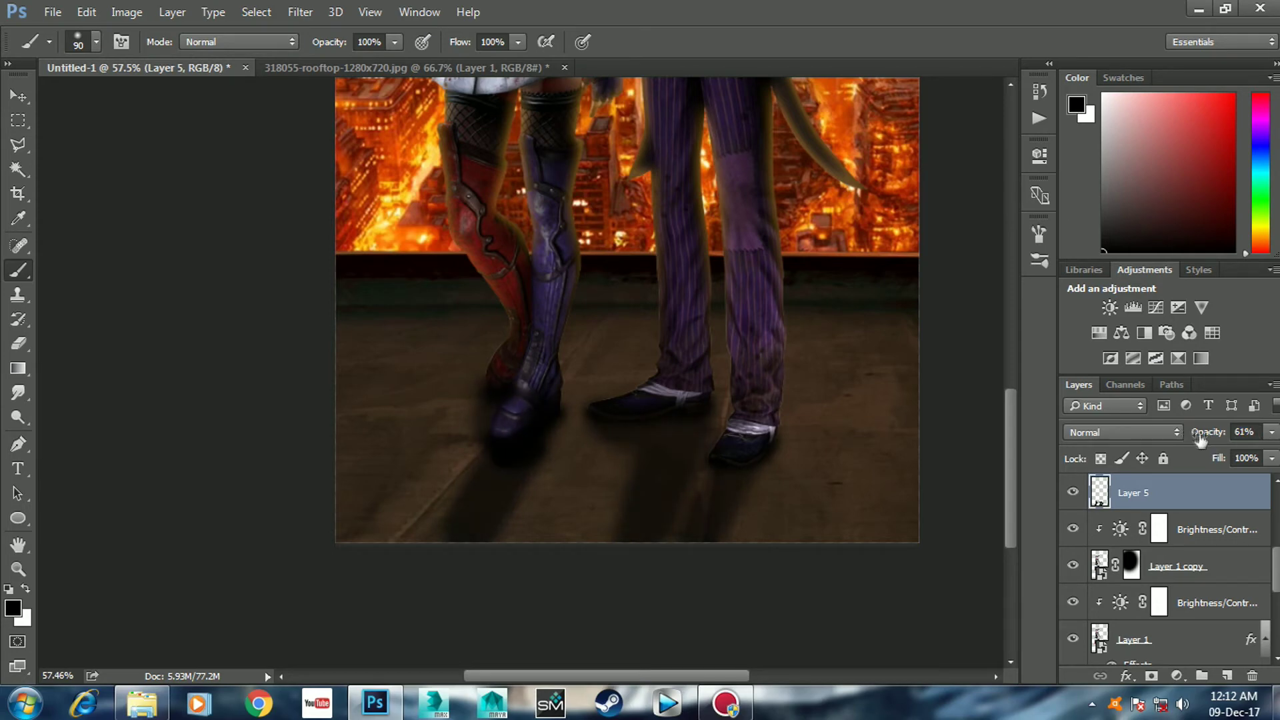
scroll(443, 578, "down", 2)
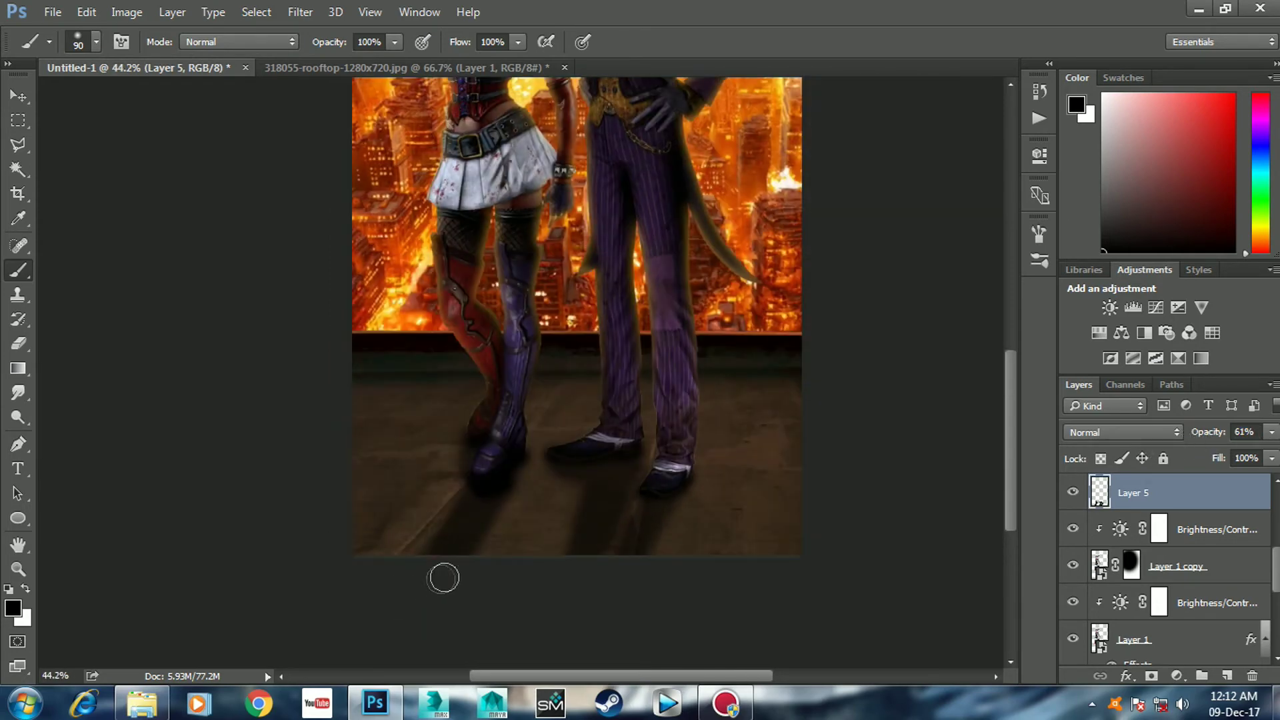
scroll(443, 579, "down", 2)
scroll(615, 575, "down", 1)
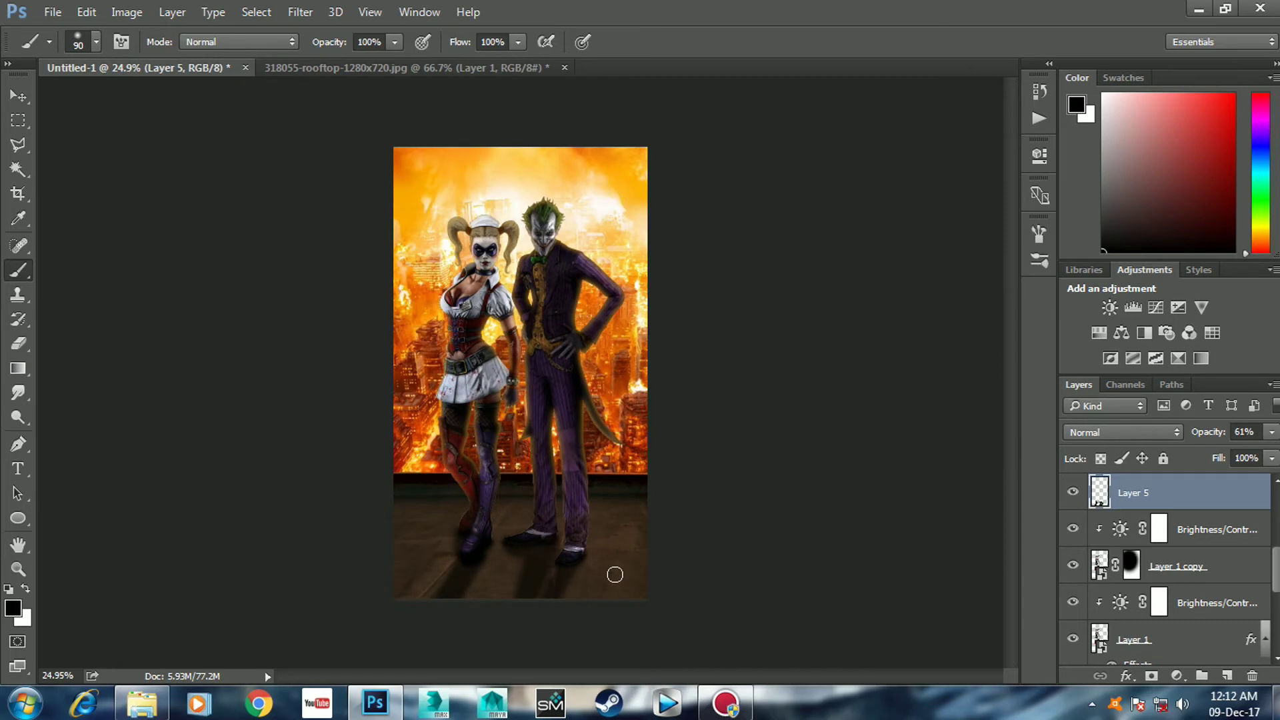
scroll(559, 502, "up", 1)
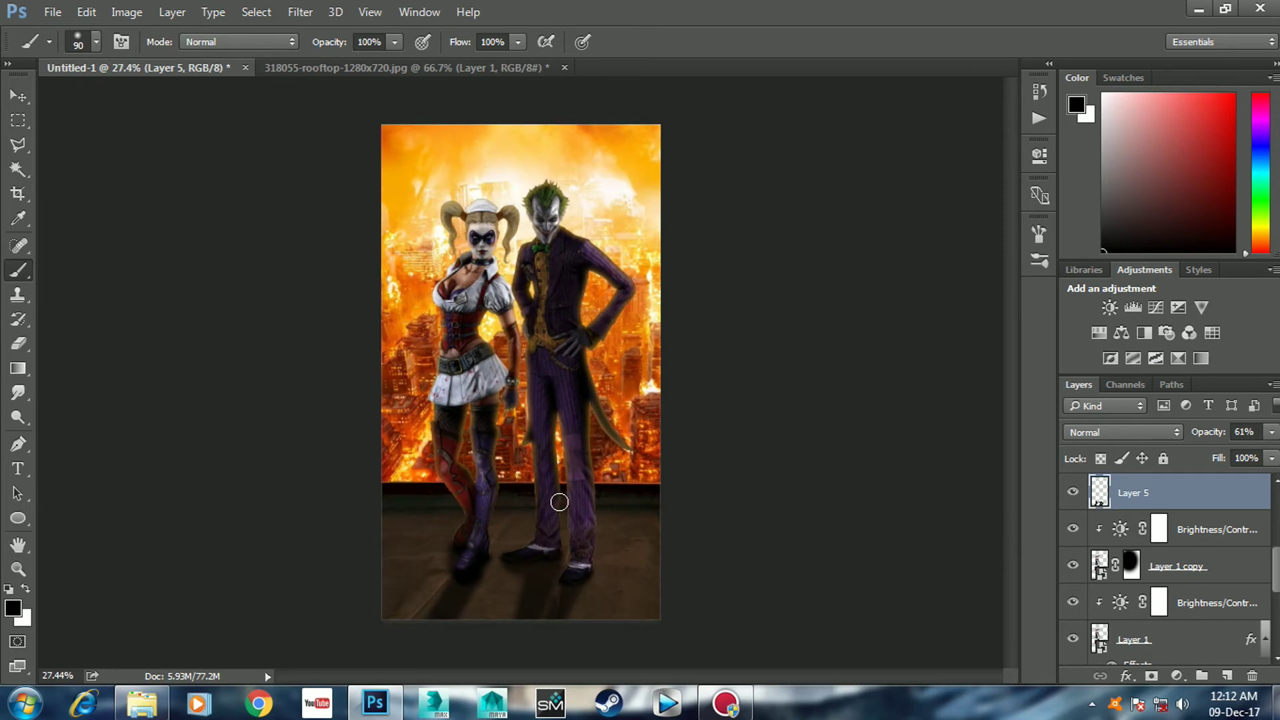
- Apply a 7.8-pixel Gaussian Blur to Layer 5's shadows and toggle it to compare
key("v")
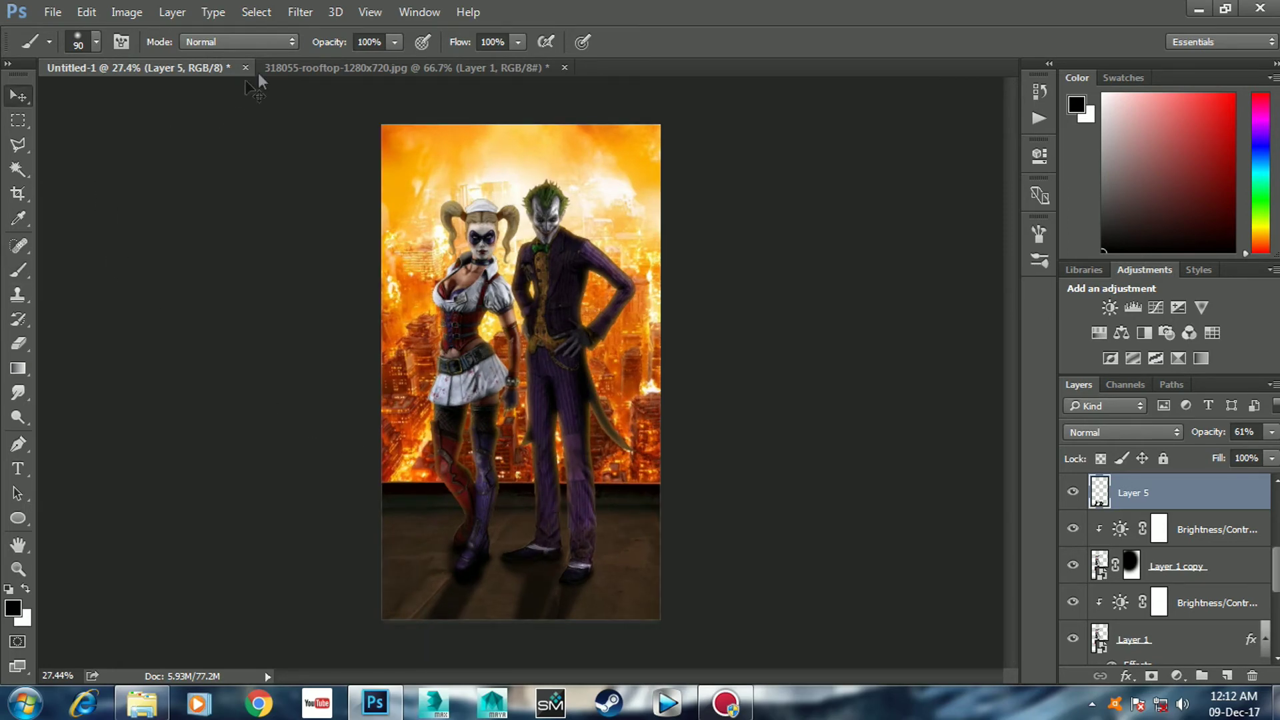
left_click(300, 12)
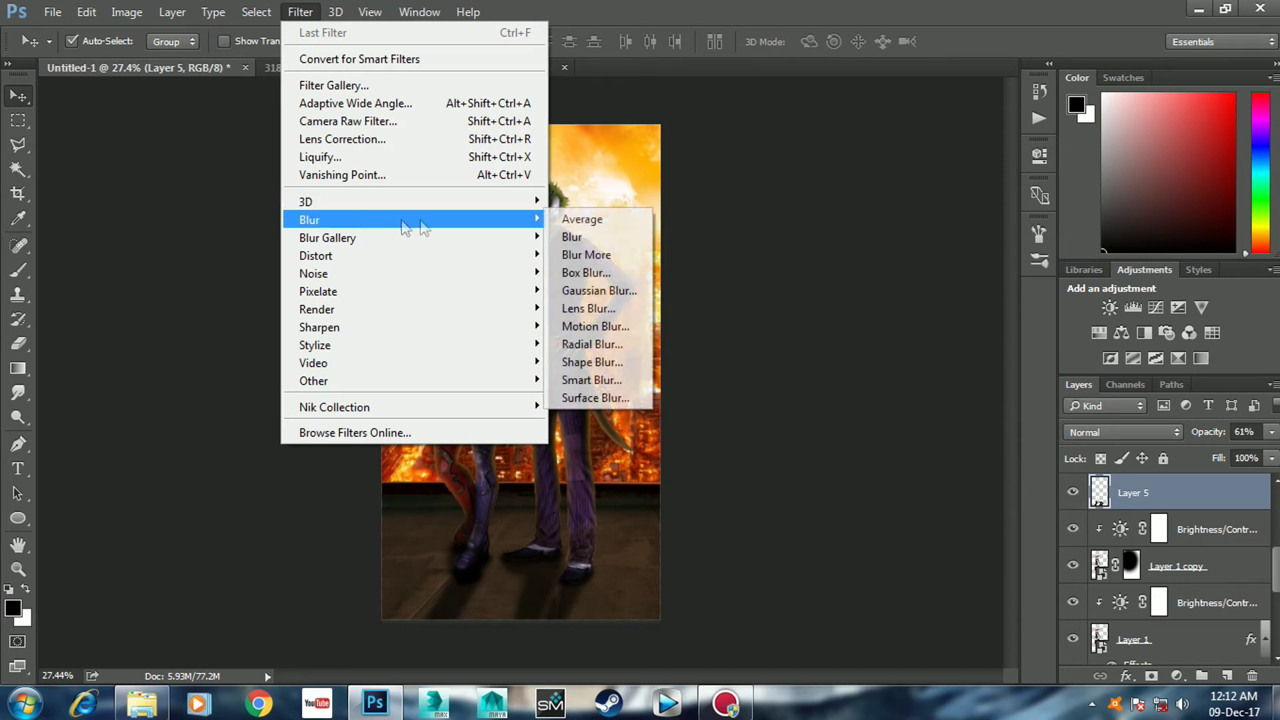
left_click(601, 289)
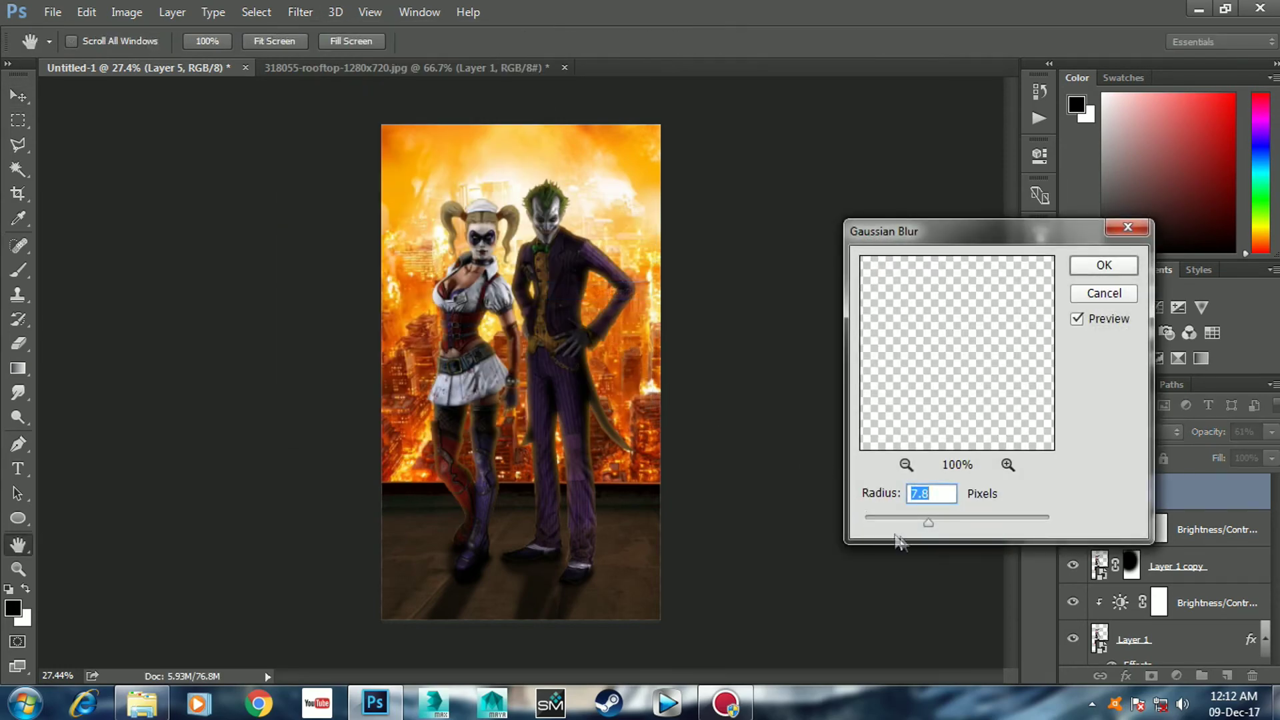
left_click(1122, 265)
scroll(630, 490, "up", 1)
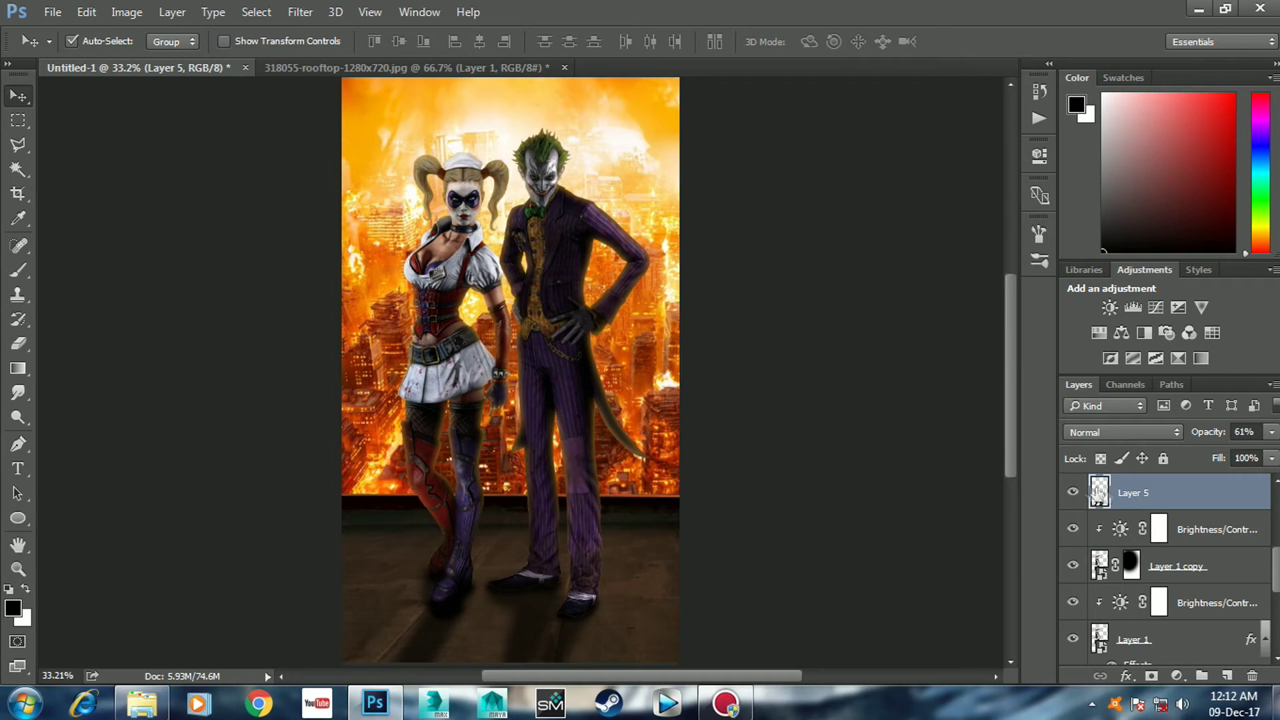
left_click(1075, 493)
scroll(780, 478, "down", 1)
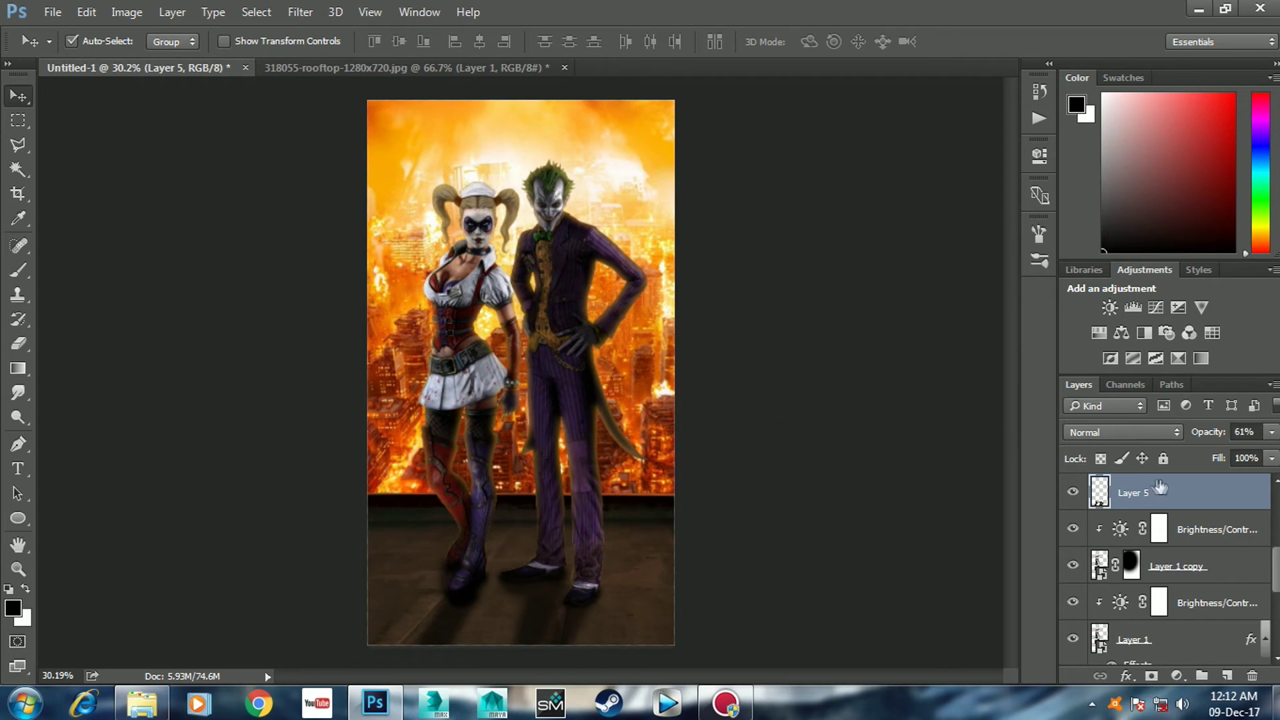
scroll(1160, 488, "down", 3)
scroll(1200, 523, "down", 2)
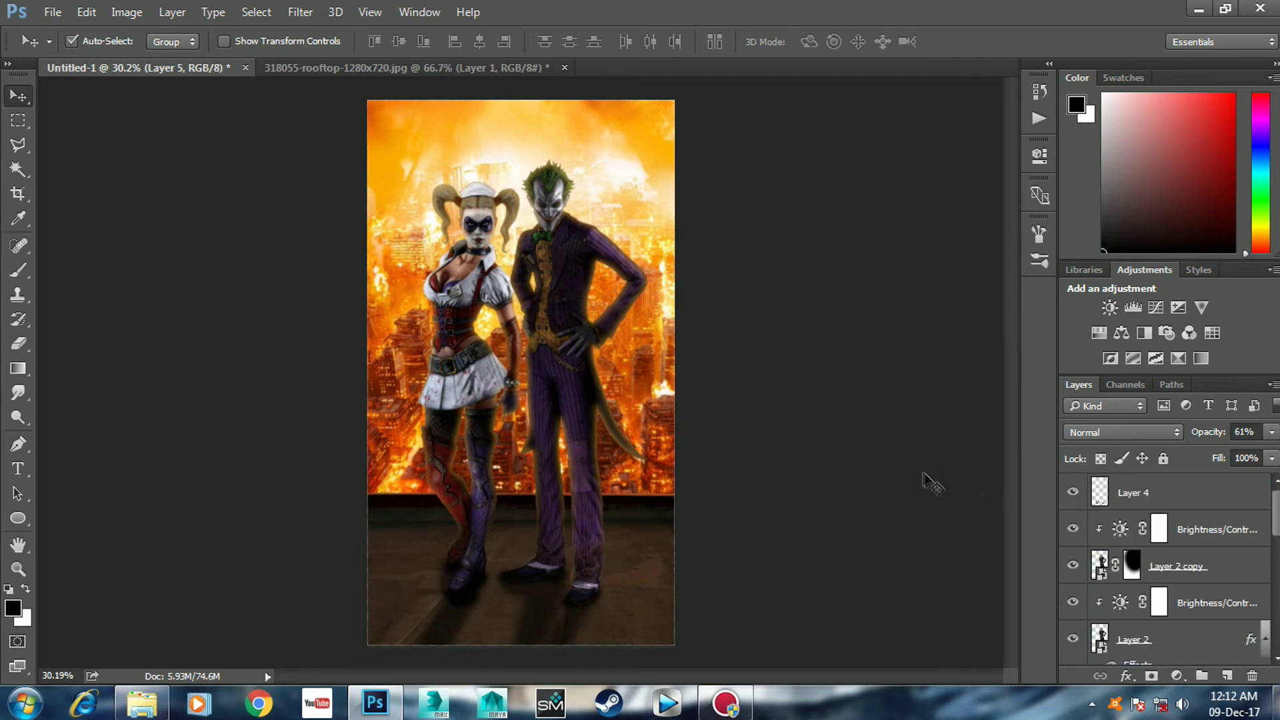
left_click(1184, 494)
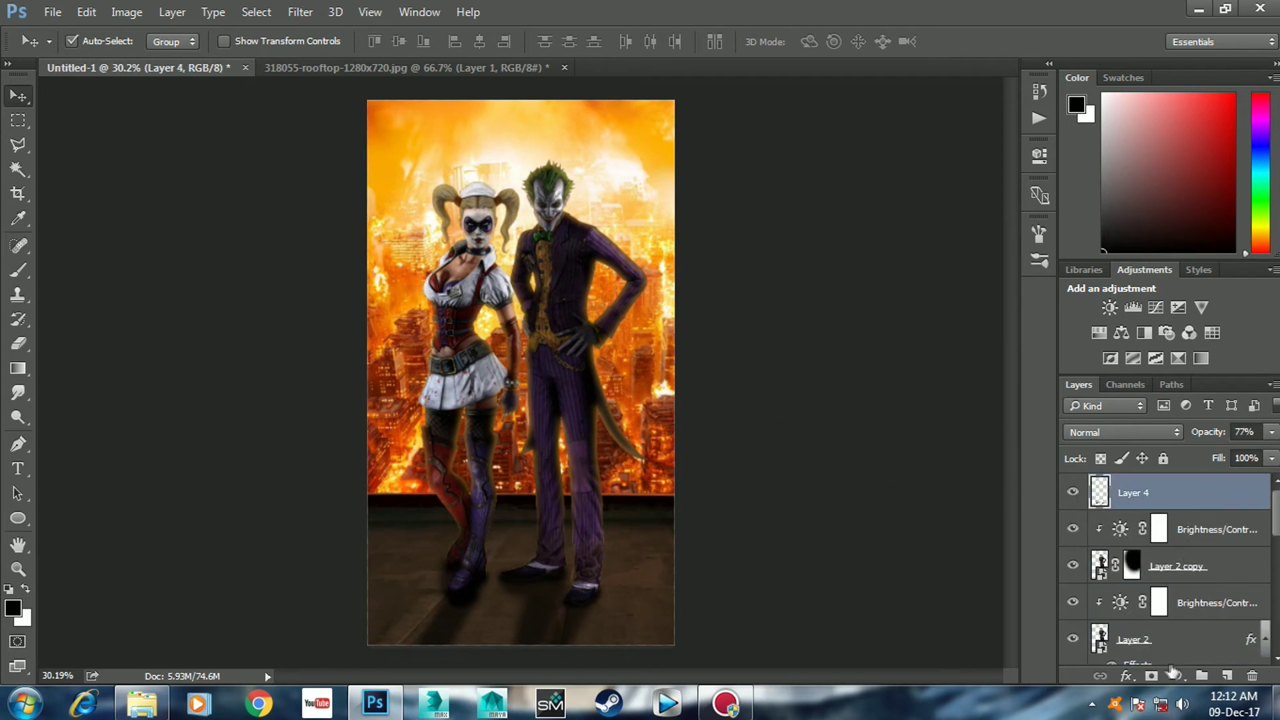
scroll(1157, 539, "down", 1)
scroll(1163, 547, "down", 1)
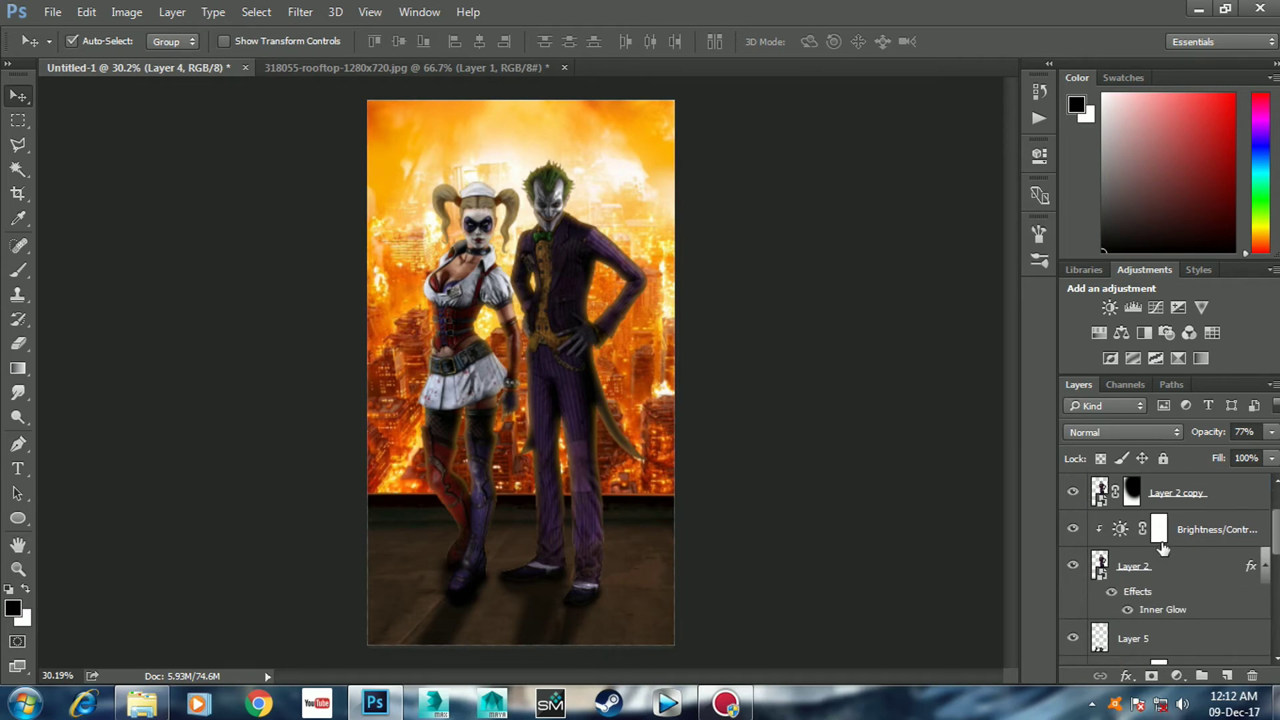
left_click(1173, 573)
scroll(1173, 573, "down", 1)
scroll(1173, 572, "down", 1)
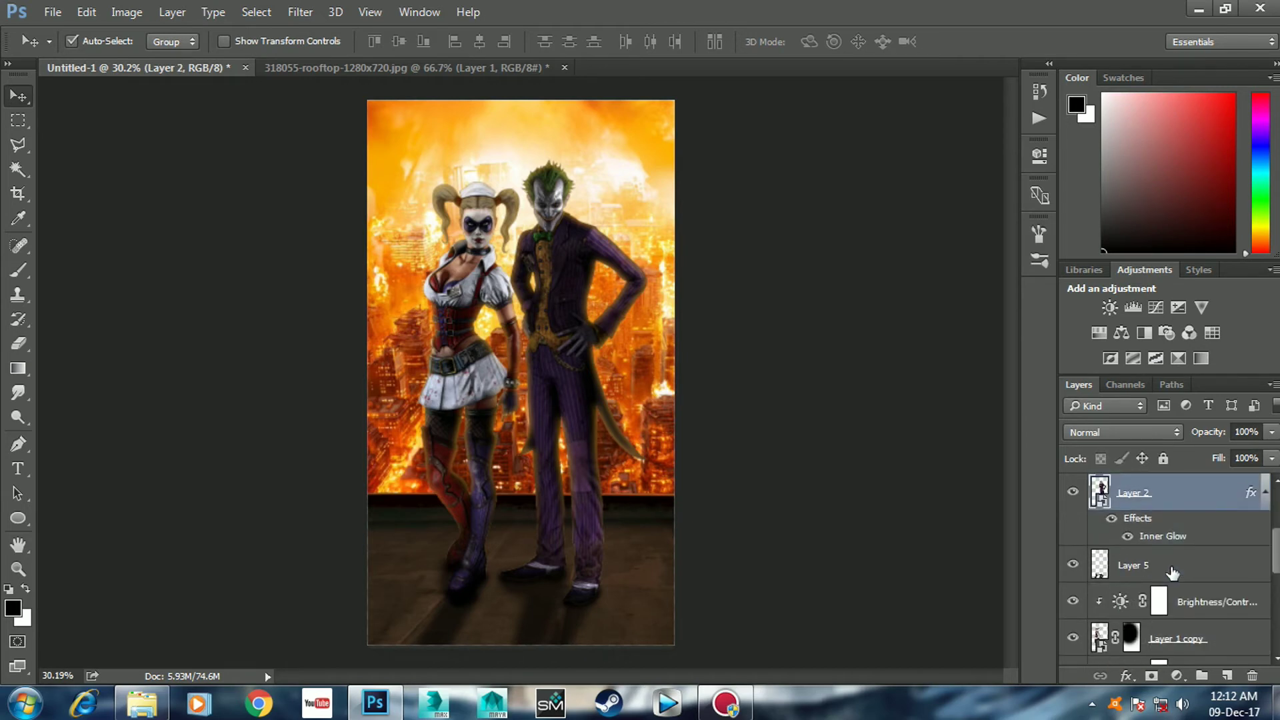
scroll(1181, 639, "down", 1)
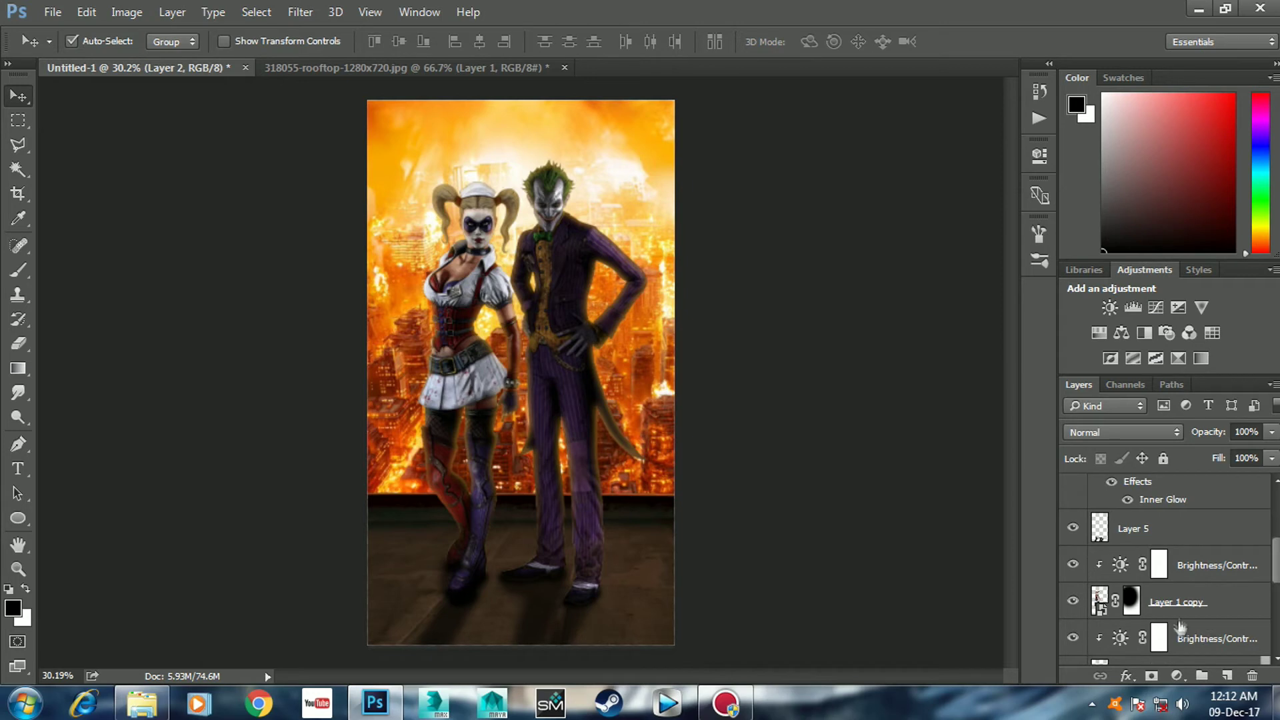
scroll(1181, 639, "down", 1)
left_click(1191, 566)
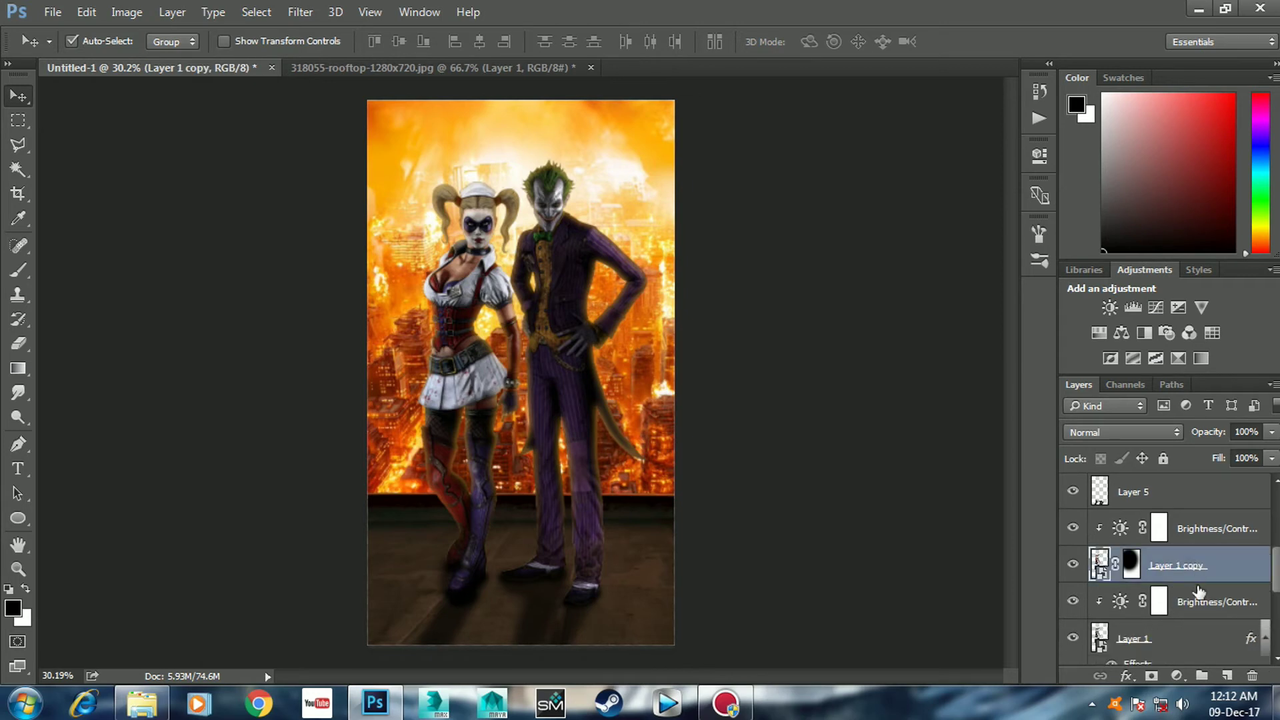
scroll(1195, 580, "down", 1)
left_click(1197, 599)
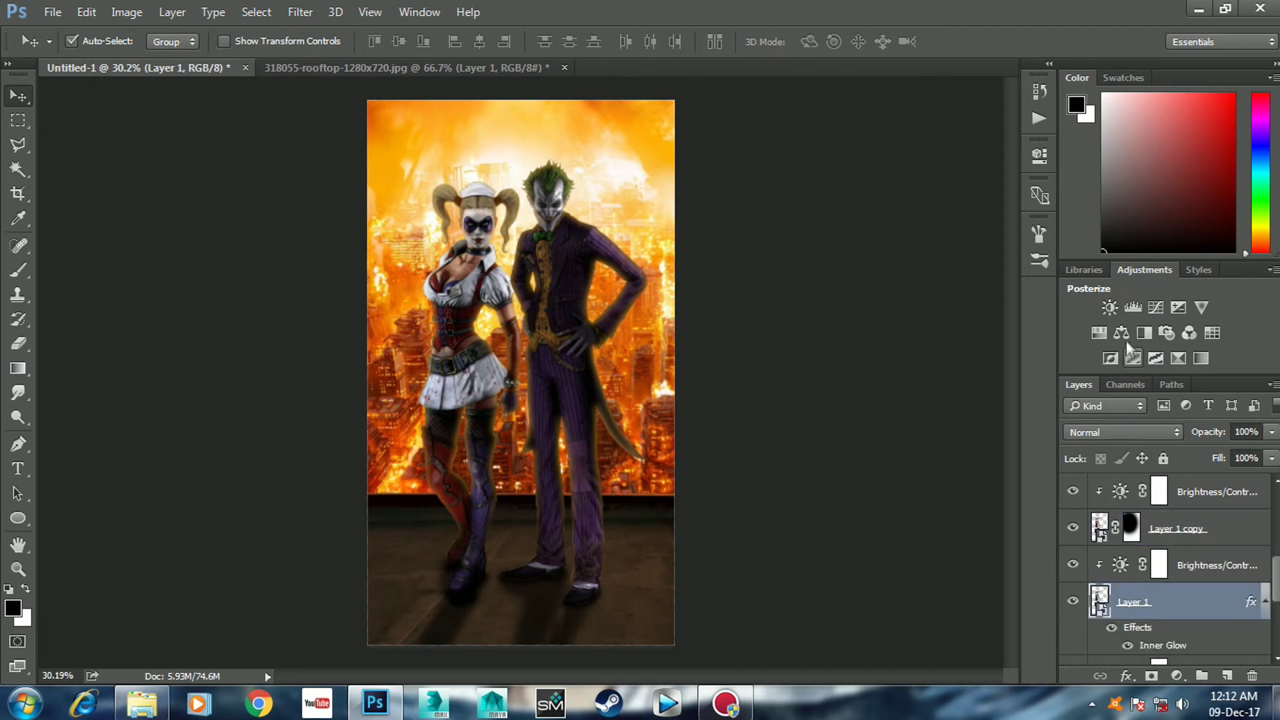
- Add a clipped Color Balance above Layer 1 shifting midtones toward red and yellow
left_click(1121, 333)
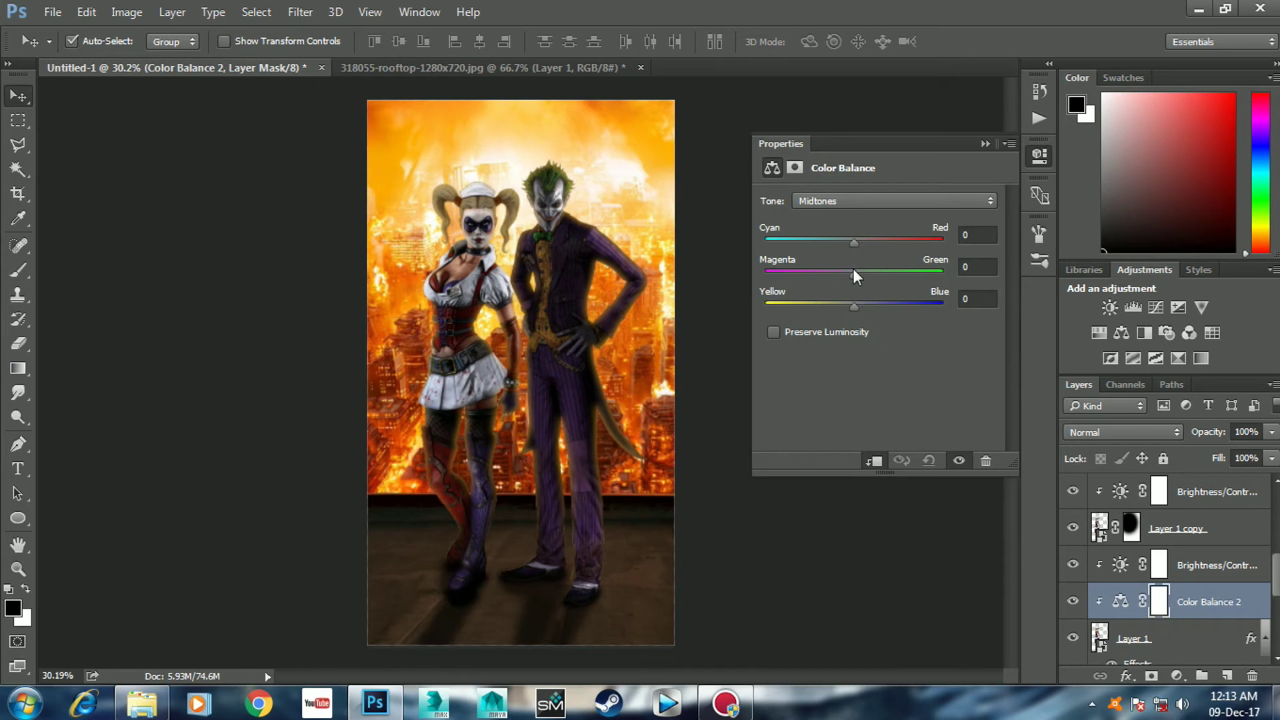
left_click_drag(853, 242, 866, 241)
mouse_move(854, 307)
left_mouse_down()
mouse_move(826, 307)
mouse_move(840, 316)
left_mouse_up()
left_click(985, 143)
scroll(1160, 554, "up", 3)
scroll(1164, 555, "up", 2)
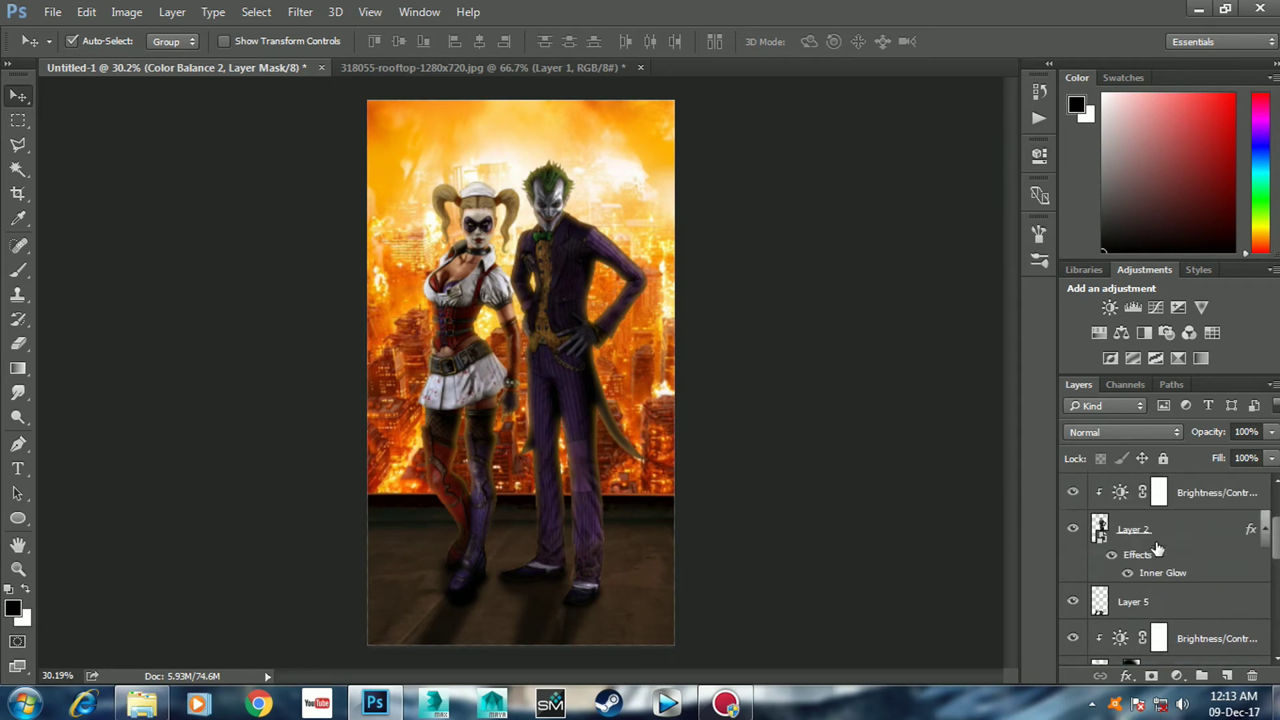
- Add a clipped Color Balance above Layer 2 shifting midtones toward red and yellow
left_click(1171, 534)
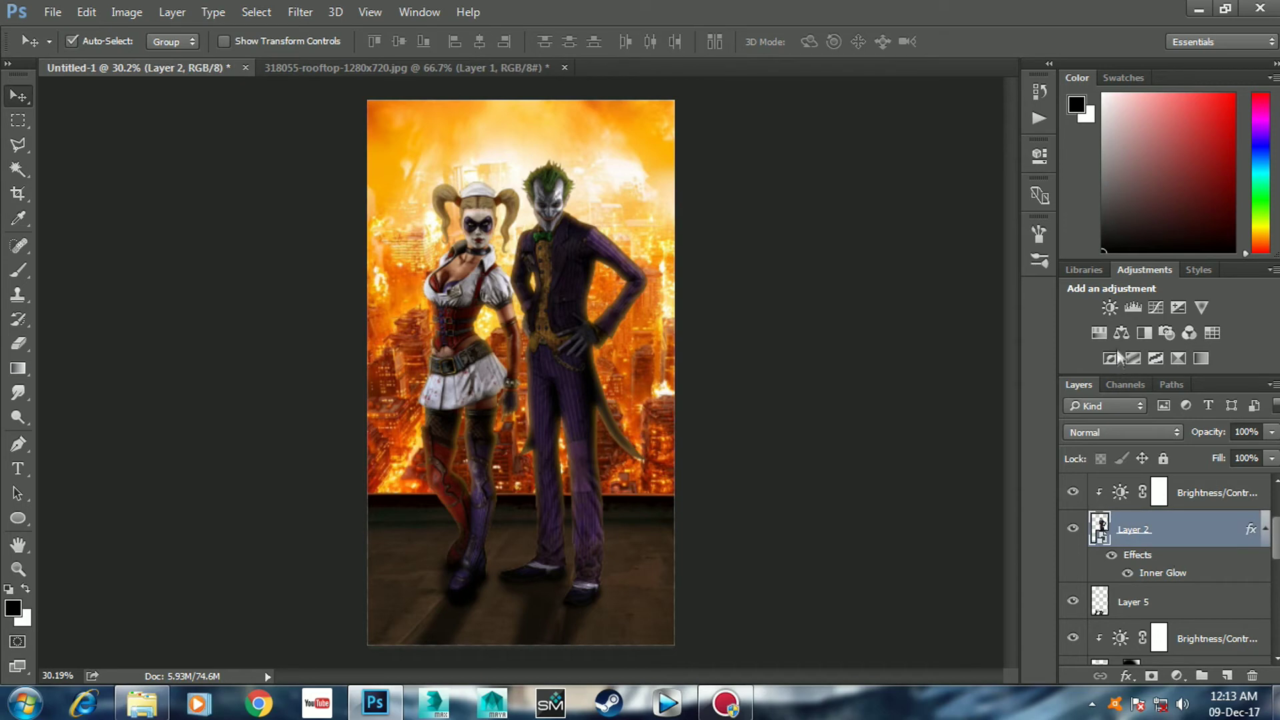
left_click(1120, 334)
left_click_drag(854, 242, 868, 244)
left_click_drag(853, 309, 836, 309)
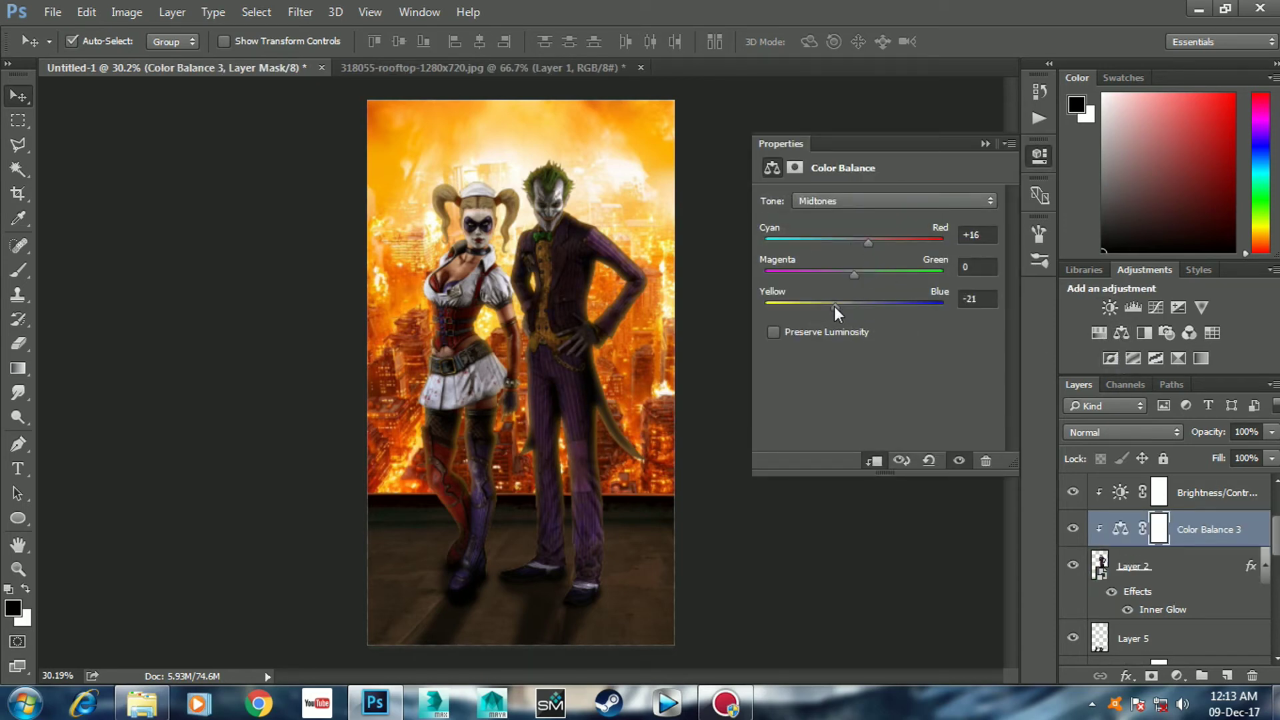
left_click(984, 144)
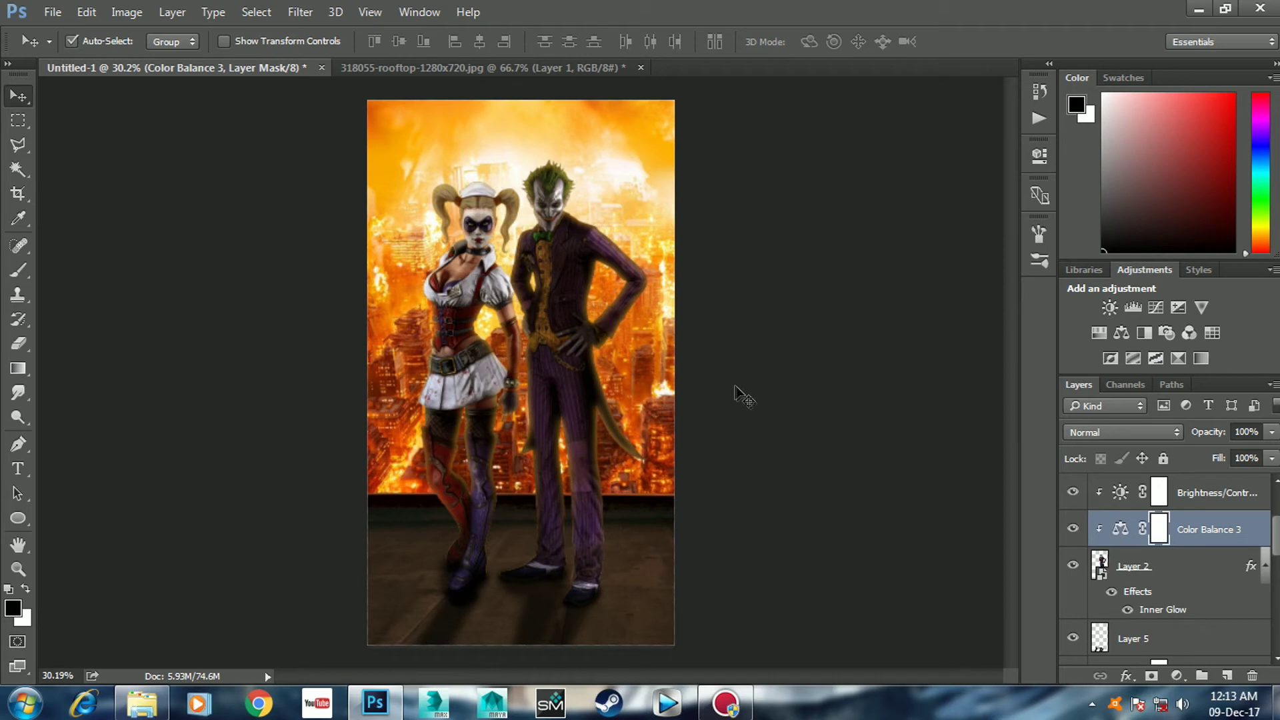
- Nudge the Joker's Brightness/Contrast up slightly to brightness −63, contrast 32
double_click(1120, 492)
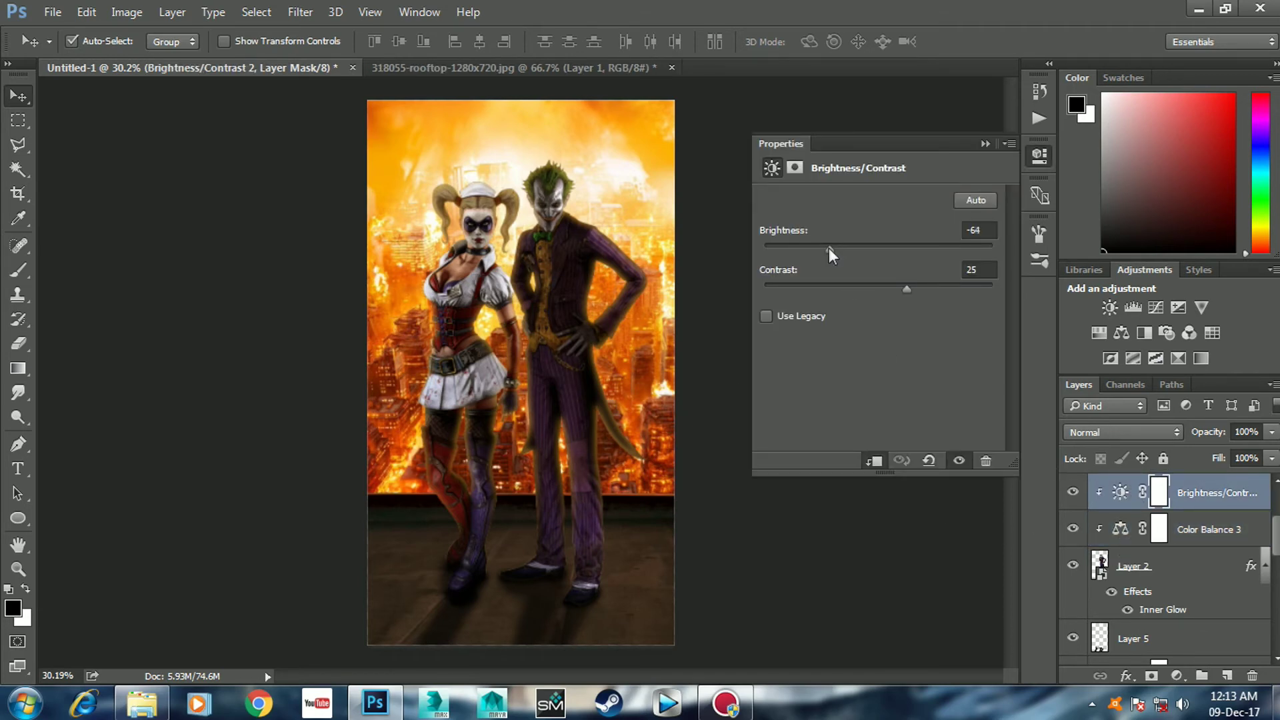
left_click_drag(829, 248, 831, 250)
left_click(985, 144)
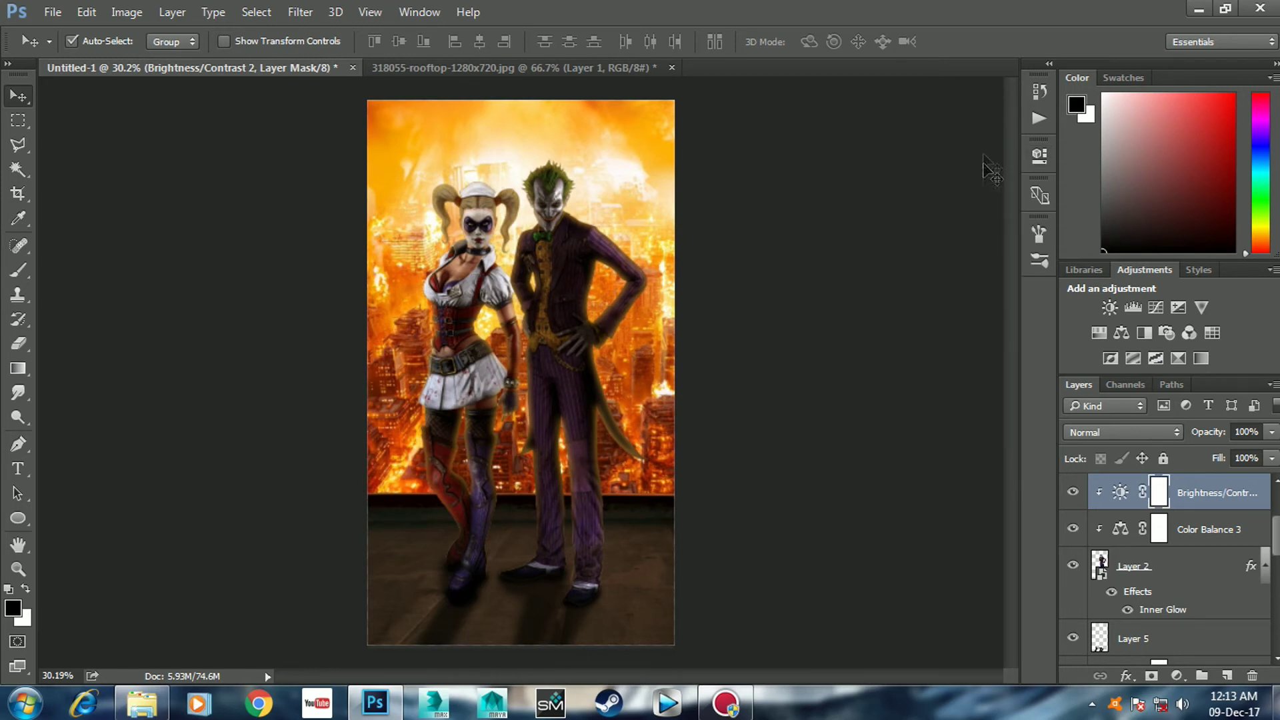
- Darken another Brightness/Contrast adjustment's brightness further
left_click_drag(1193, 492, 1173, 657)
scroll(1162, 563, "down", 1)
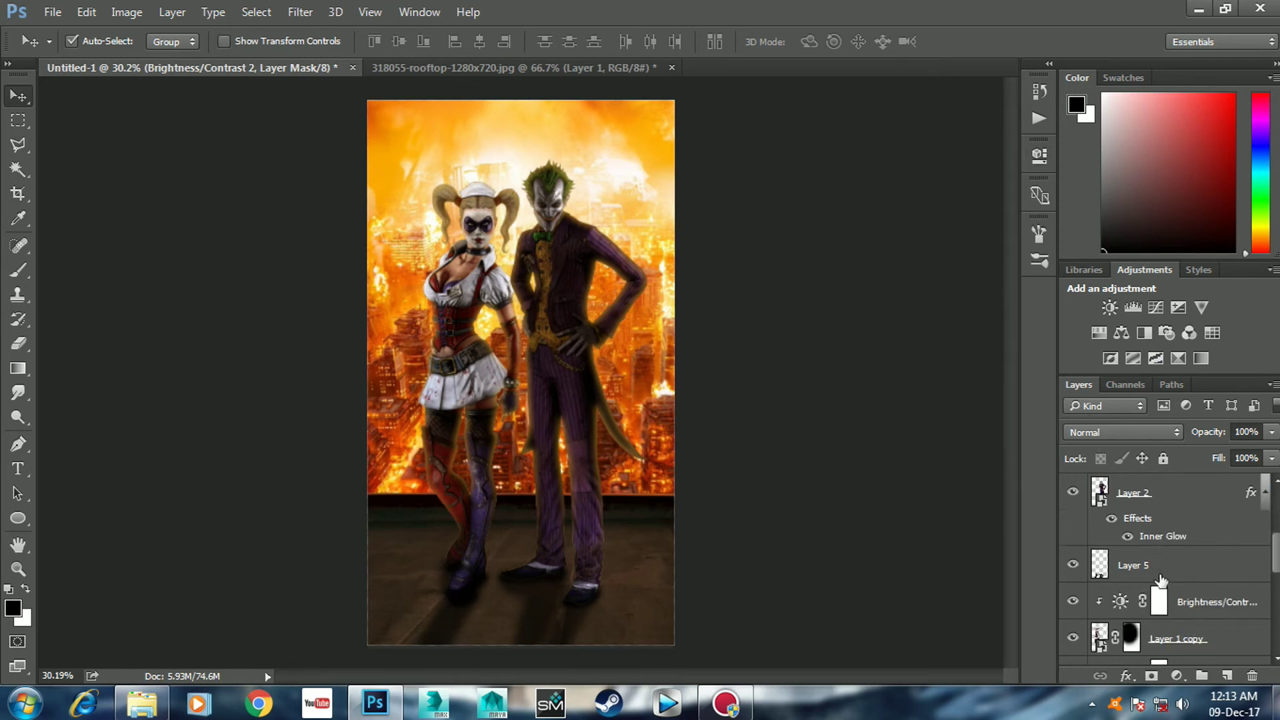
scroll(1137, 620, "down", 2)
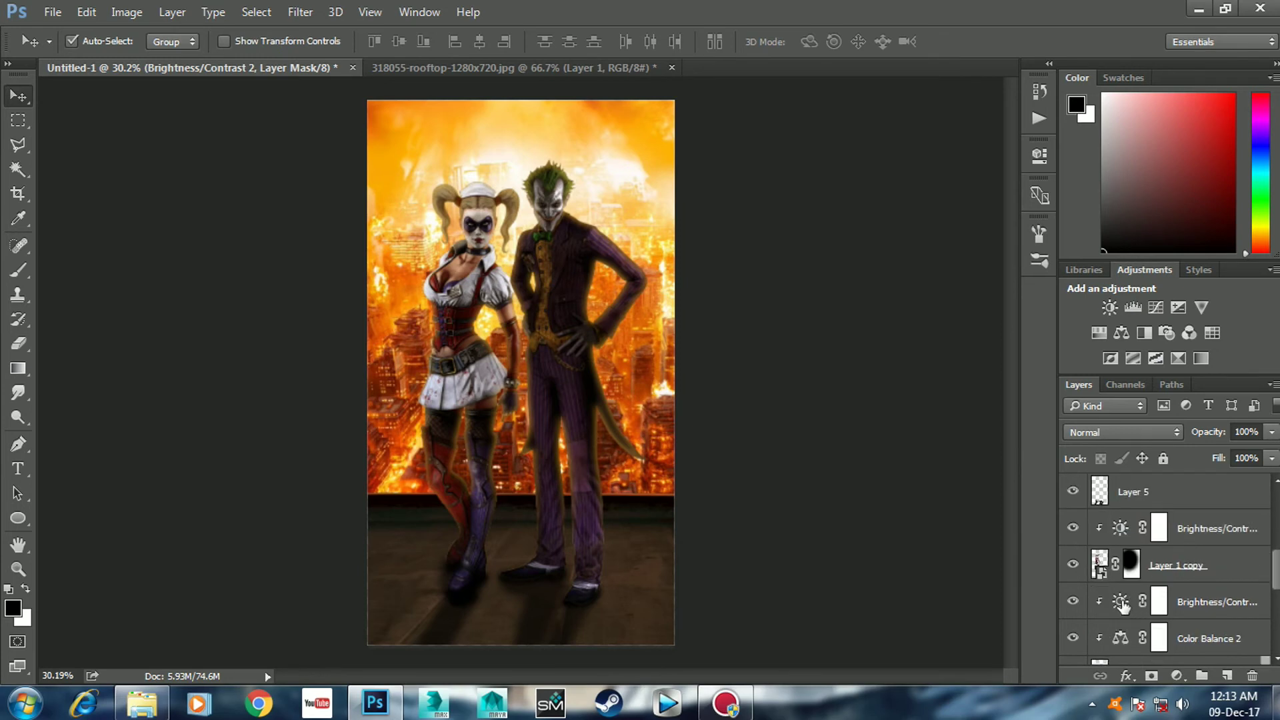
double_click(1121, 602)
left_click_drag(836, 247, 827, 248)
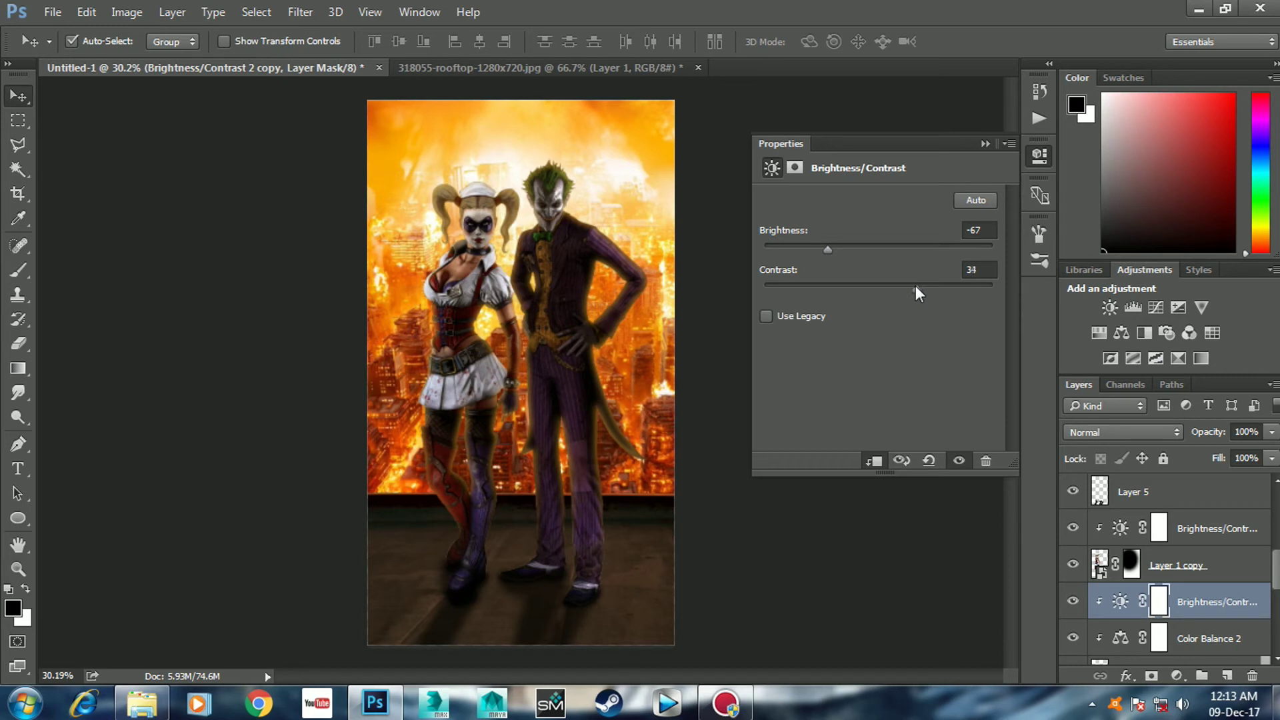
left_click(985, 144)
- Select Layer 4 and toggle its visibility to compare the foot shadows
scroll(1181, 547, "down", 2)
scroll(1180, 533, "down", 2)
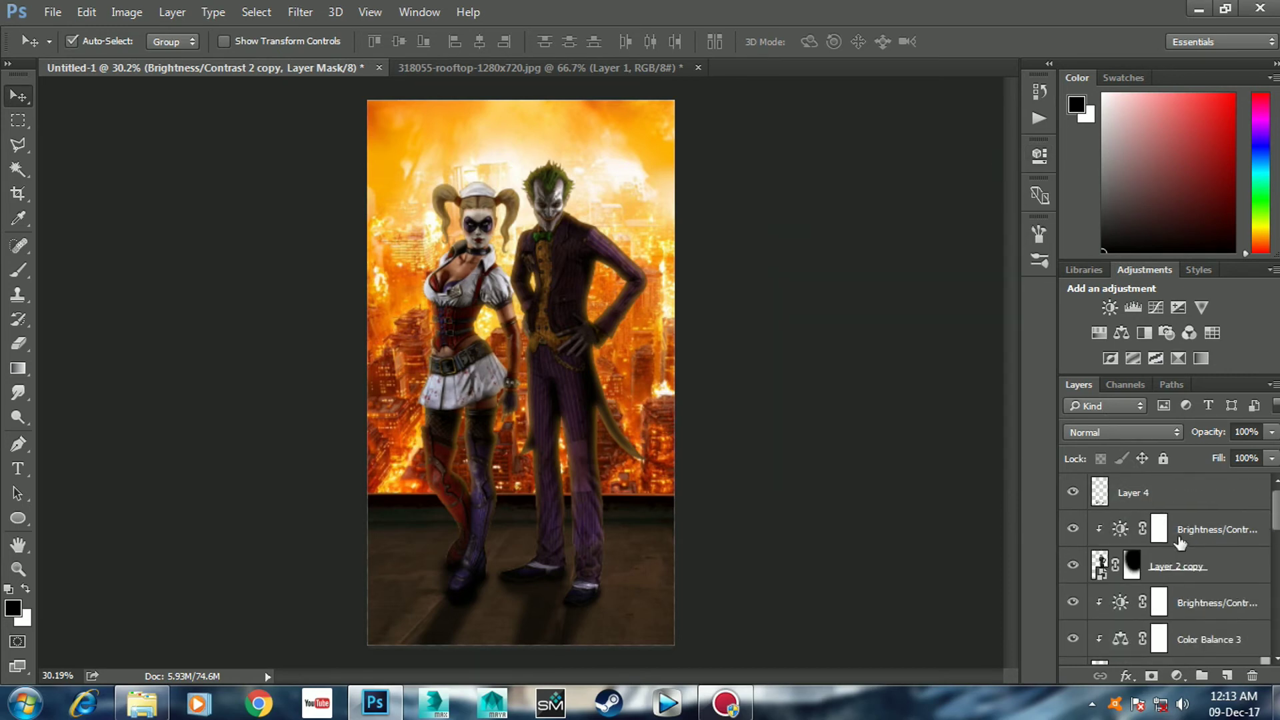
left_click(1183, 500)
left_click(1073, 493)
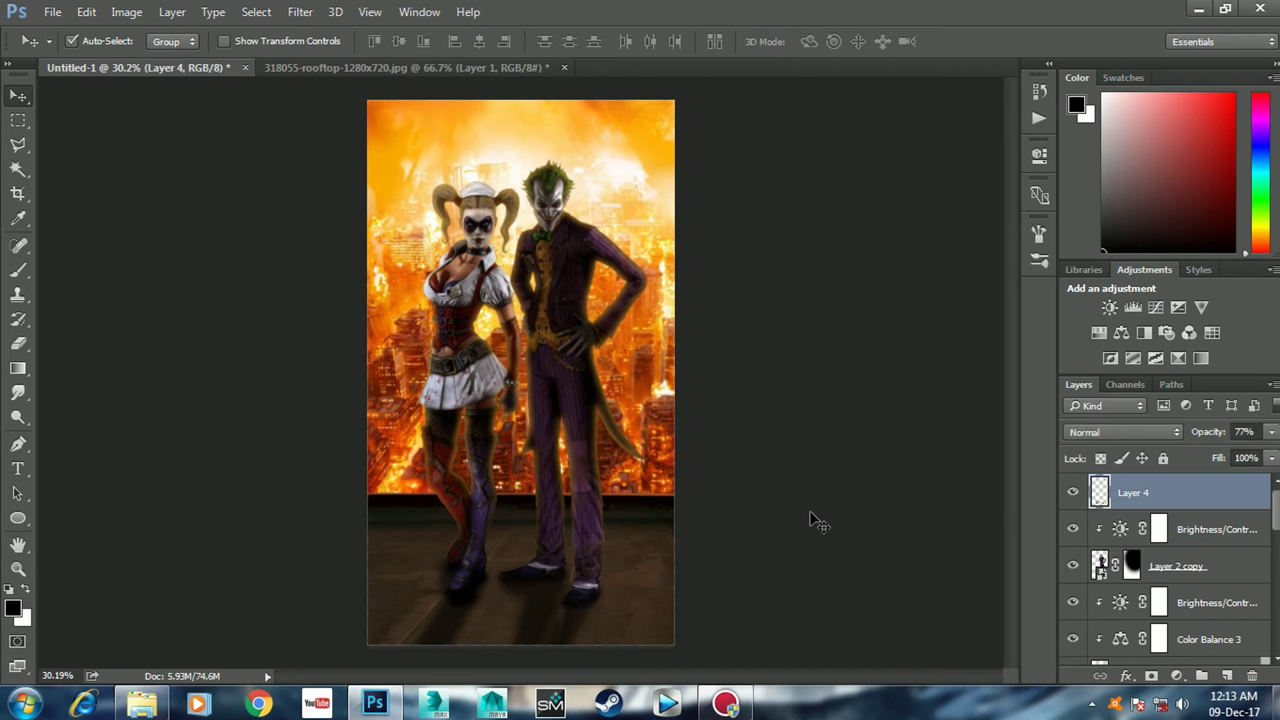
scroll(620, 572, "down", 1)
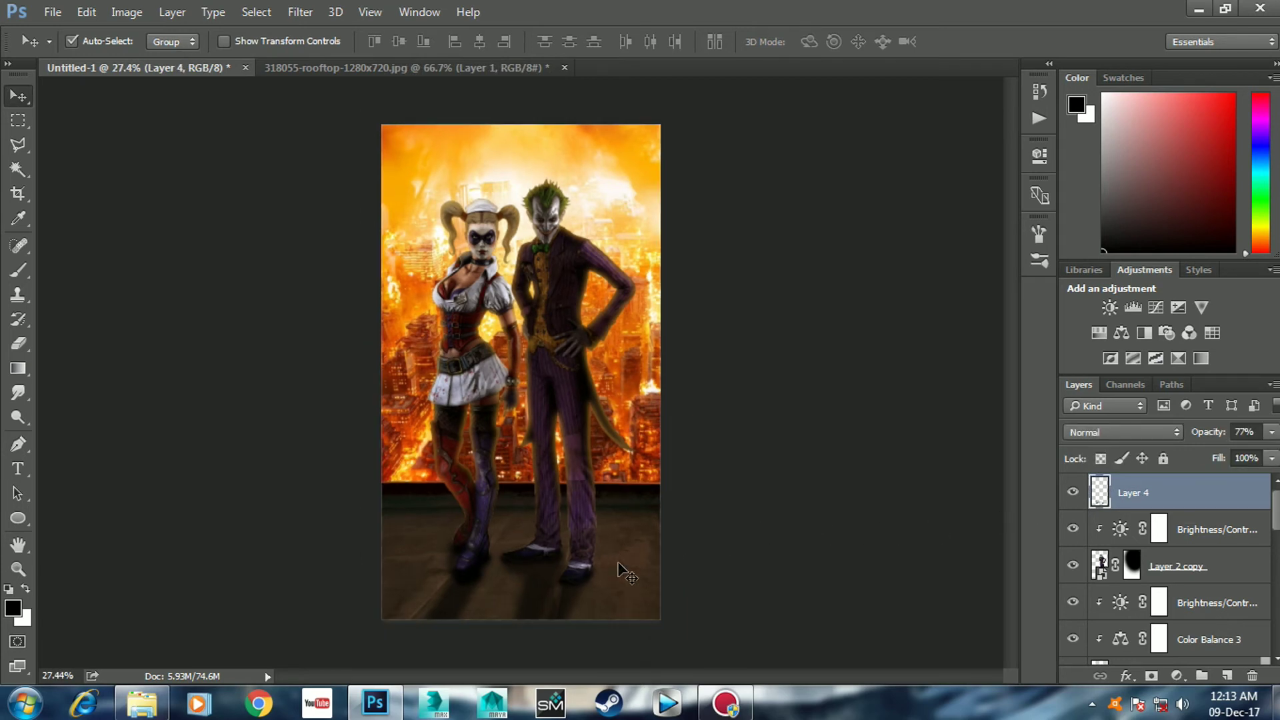
scroll(1194, 602, "down", 5)
scroll(1194, 602, "down", 2)
scroll(1194, 597, "down", 3)
scroll(1193, 593, "up", 2)
scroll(1194, 592, "down", 2)
scroll(1195, 574, "up", 1)
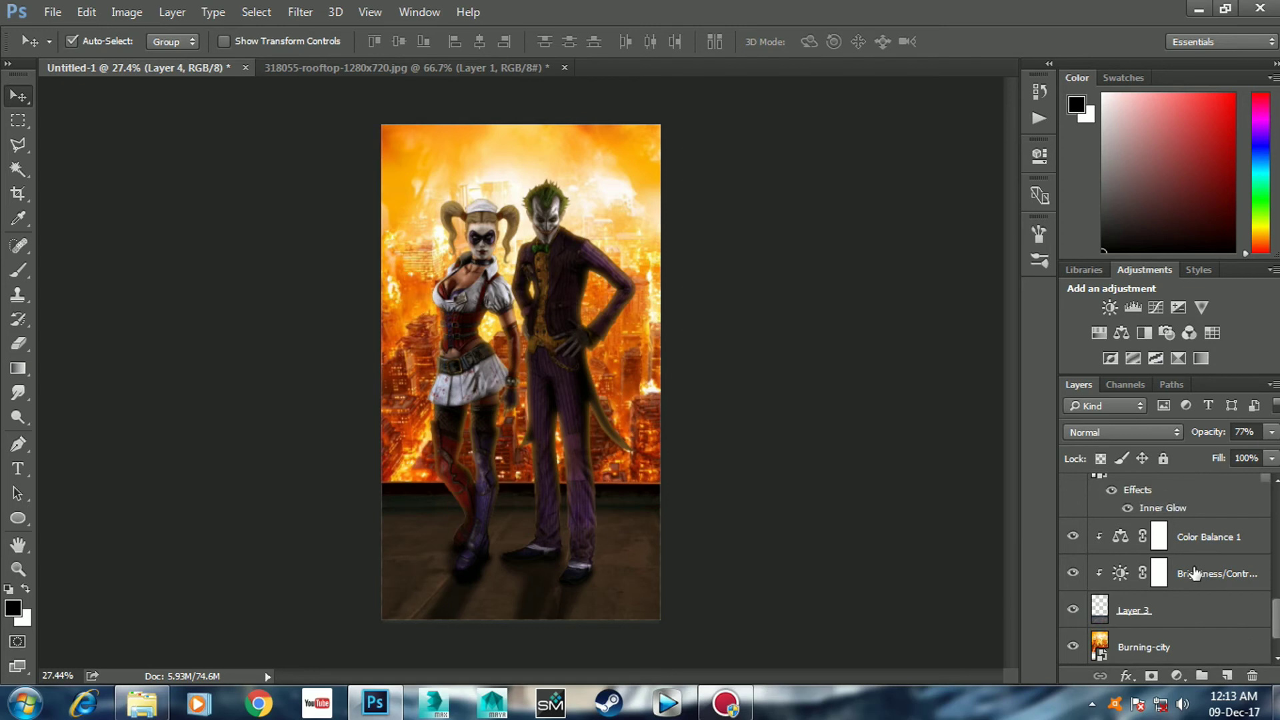
scroll(1195, 572, "up", 2)
scroll(1195, 572, "down", 3)
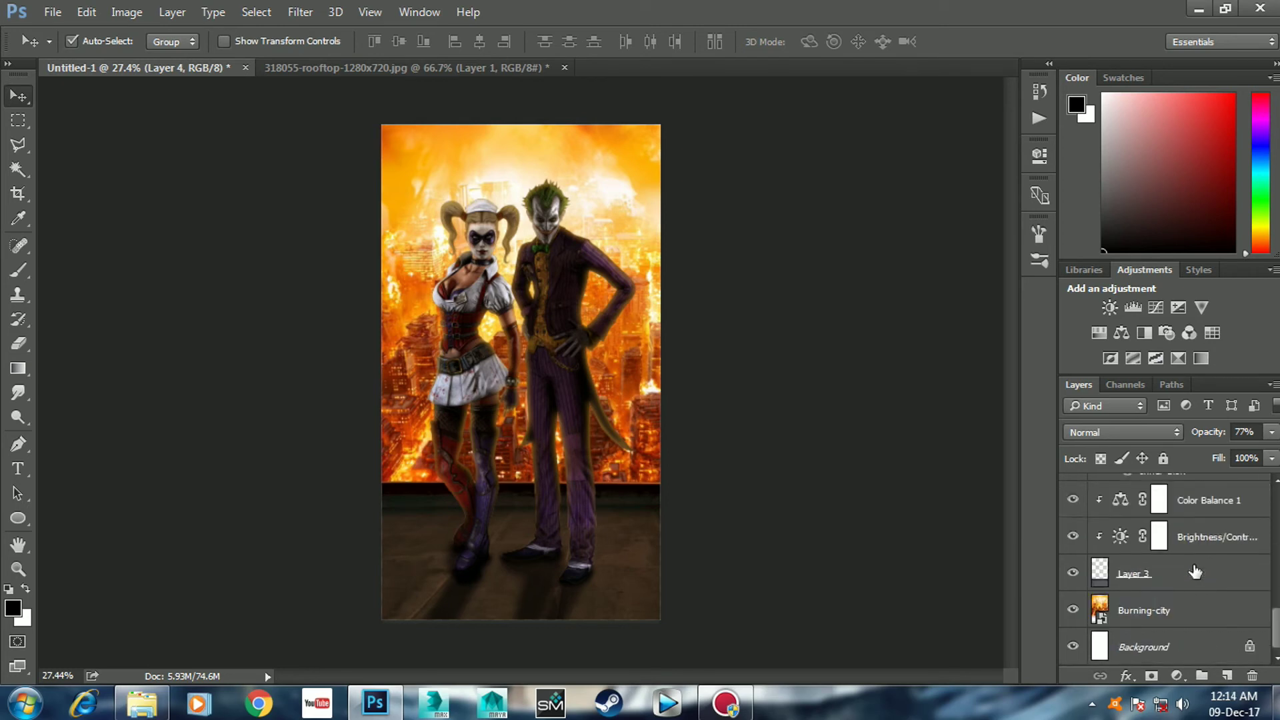
- Select the rooftop floor's Layer 3 and toggle its visibility to check the floor
left_click(1195, 573)
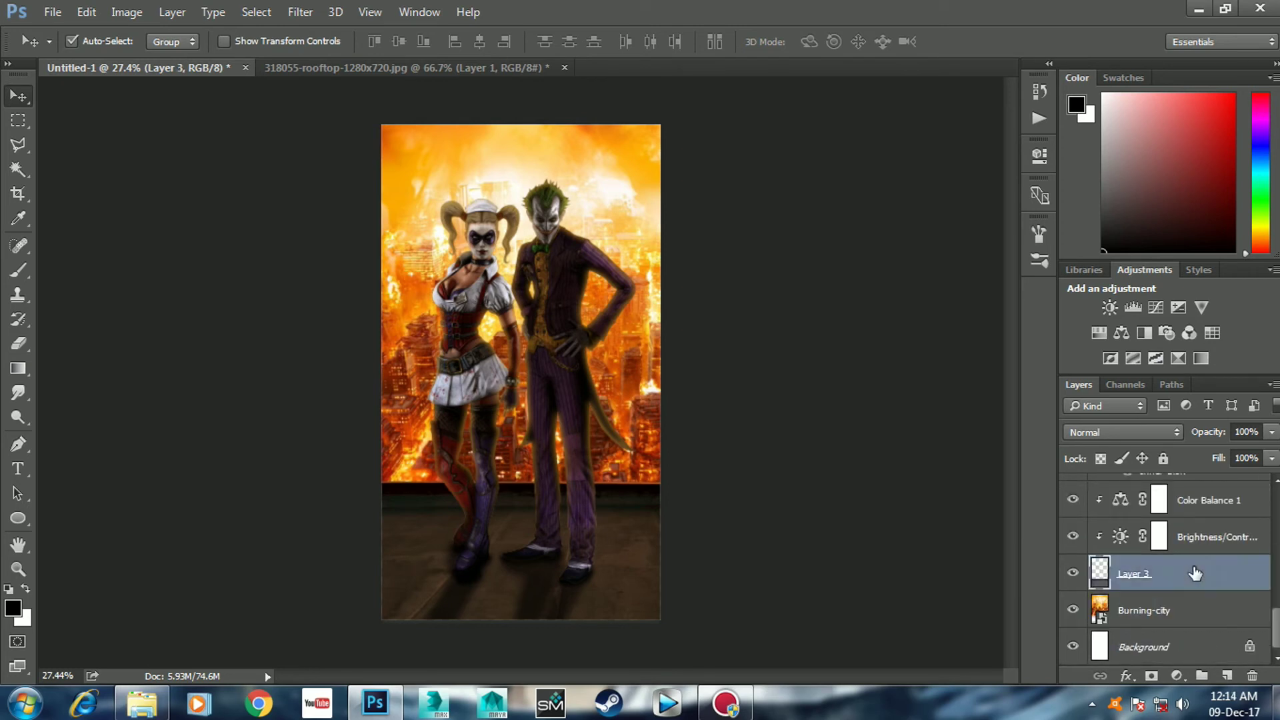
left_click(1070, 574)
left_click(1072, 573)
scroll(1096, 568, "up", 1)
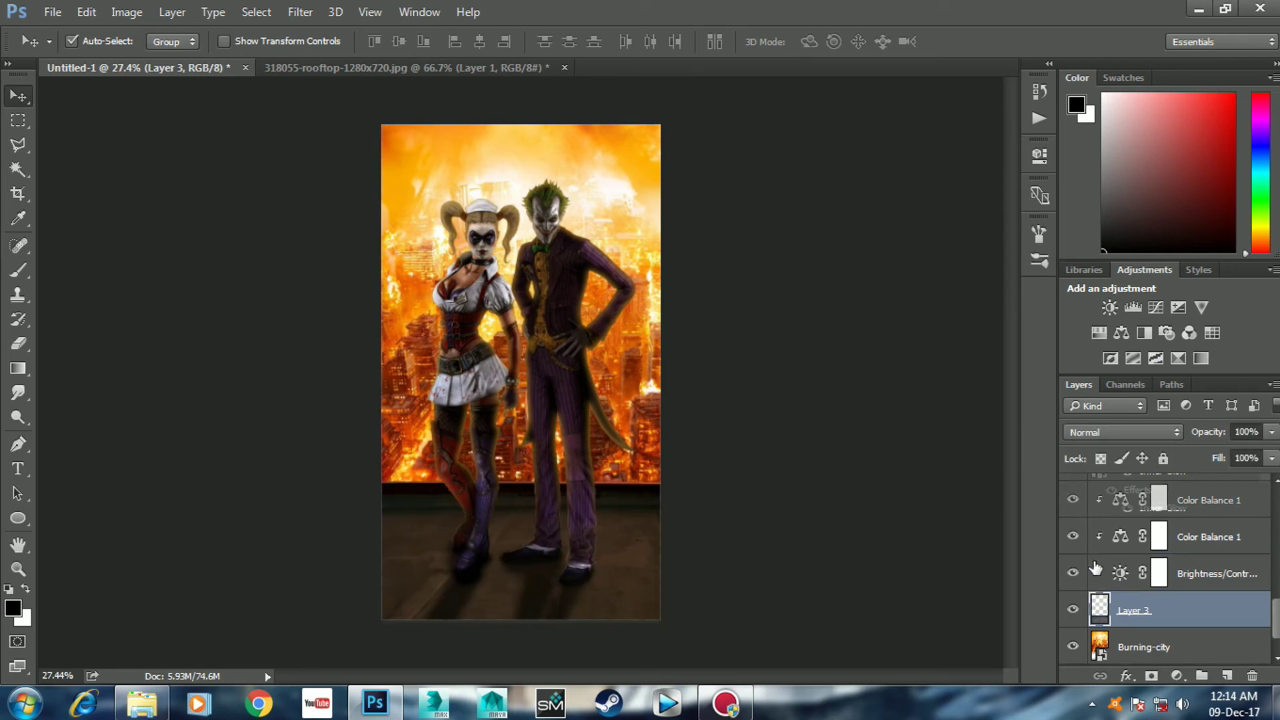
scroll(1096, 569, "up", 2)
scroll(1096, 569, "up", 1)
scroll(1097, 569, "up", 1)
scroll(1098, 569, "up", 1)
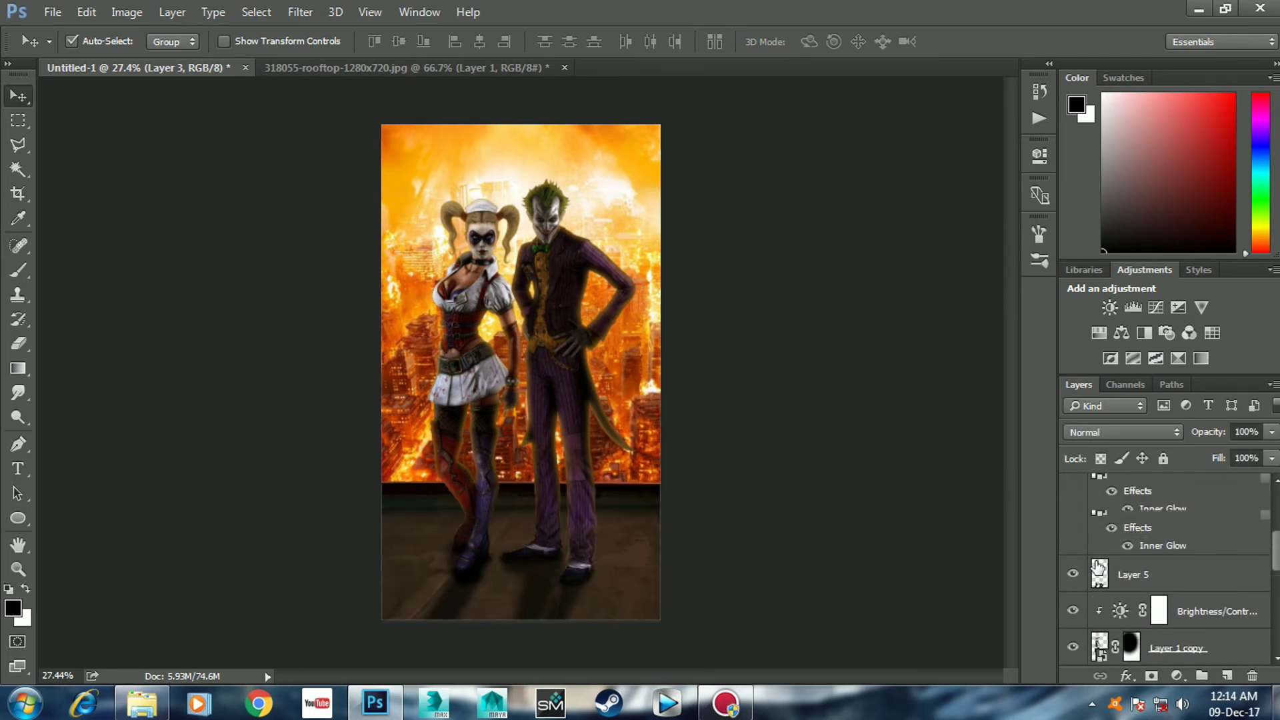
scroll(608, 523, "up", 1)
scroll(624, 527, "up", 2)
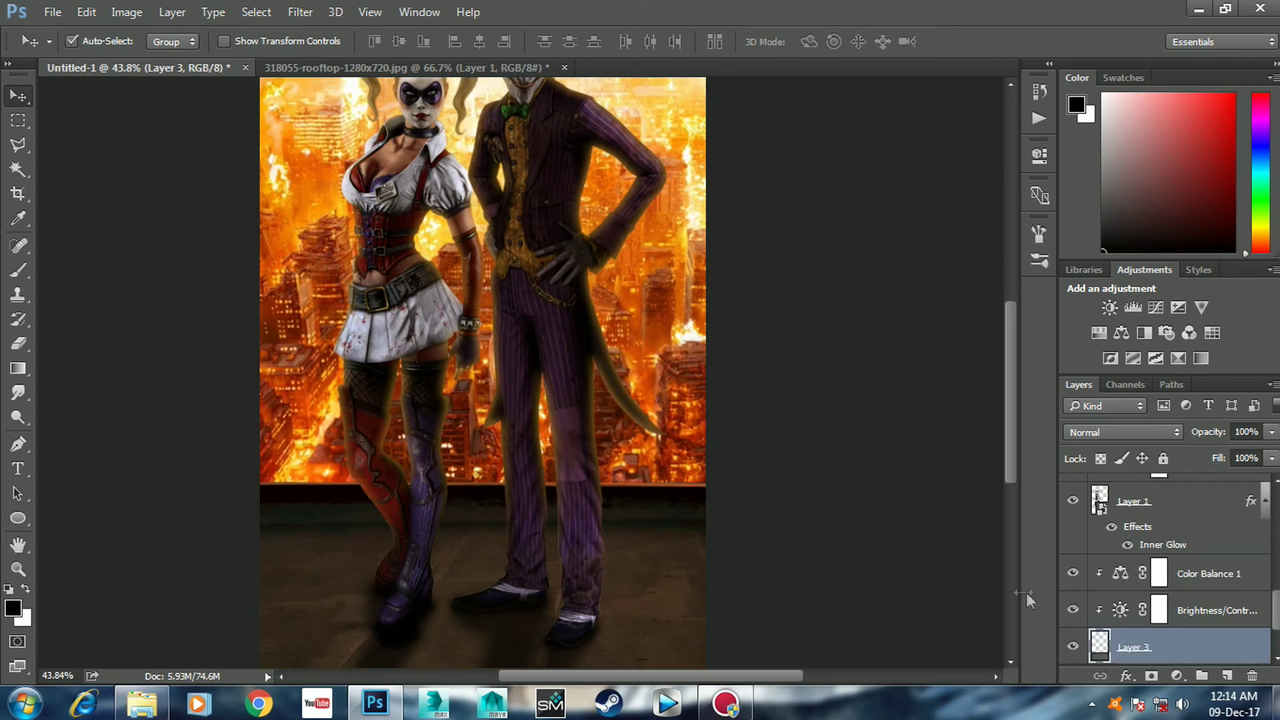
- Paint black shadow across the rooftop floor on a new layer clipped above Layer 3
key("b")
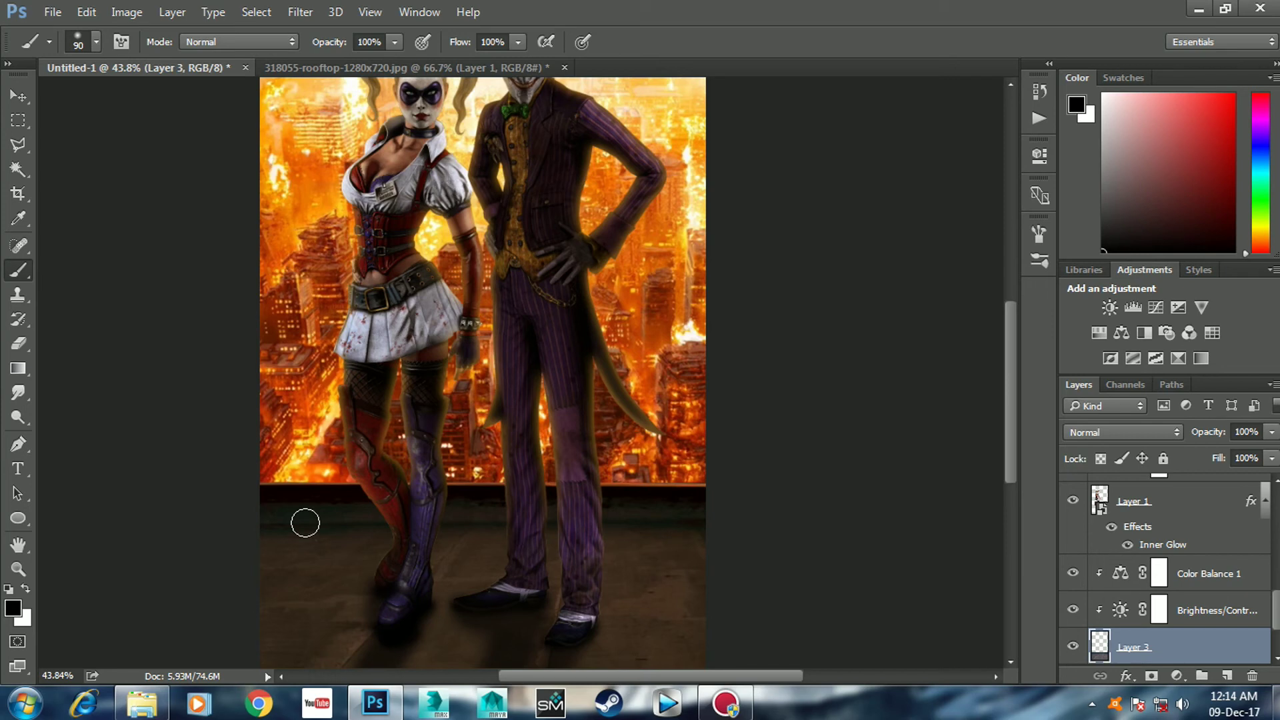
key("bracketright")
left_click(1229, 674)
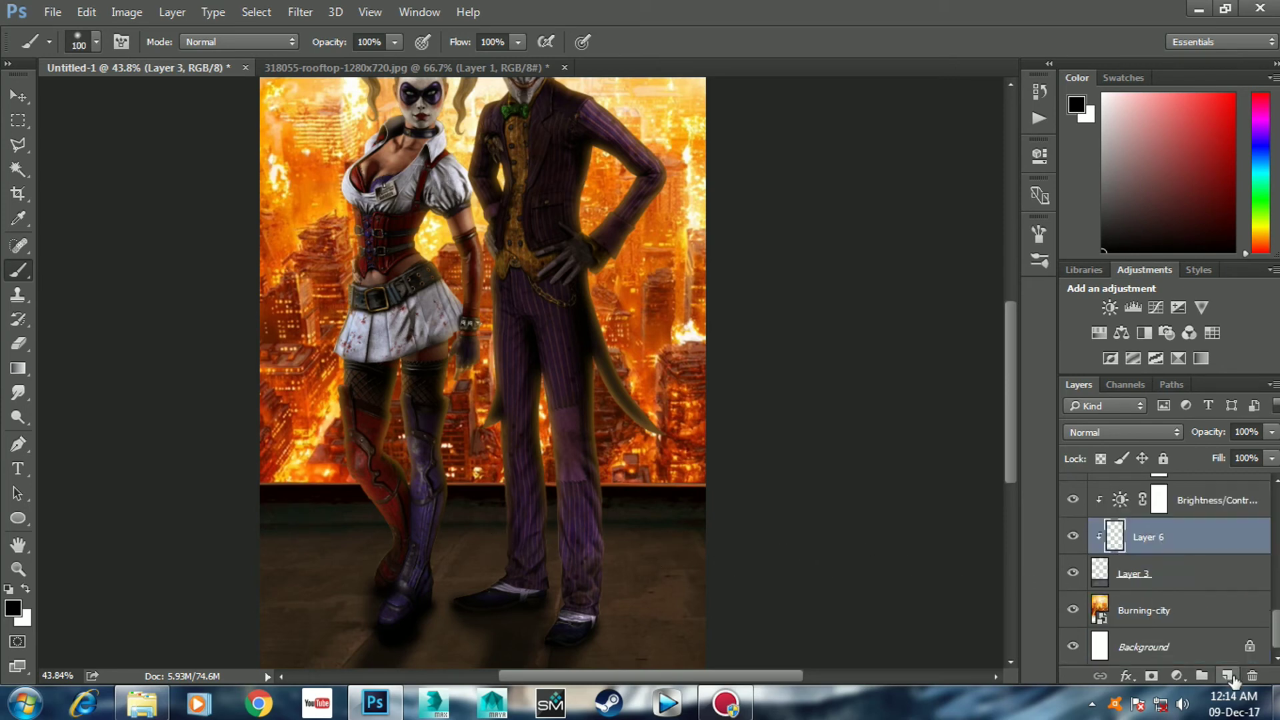
key("bracketright")
key("bracketright")
left_click_drag(254, 517, 749, 515)
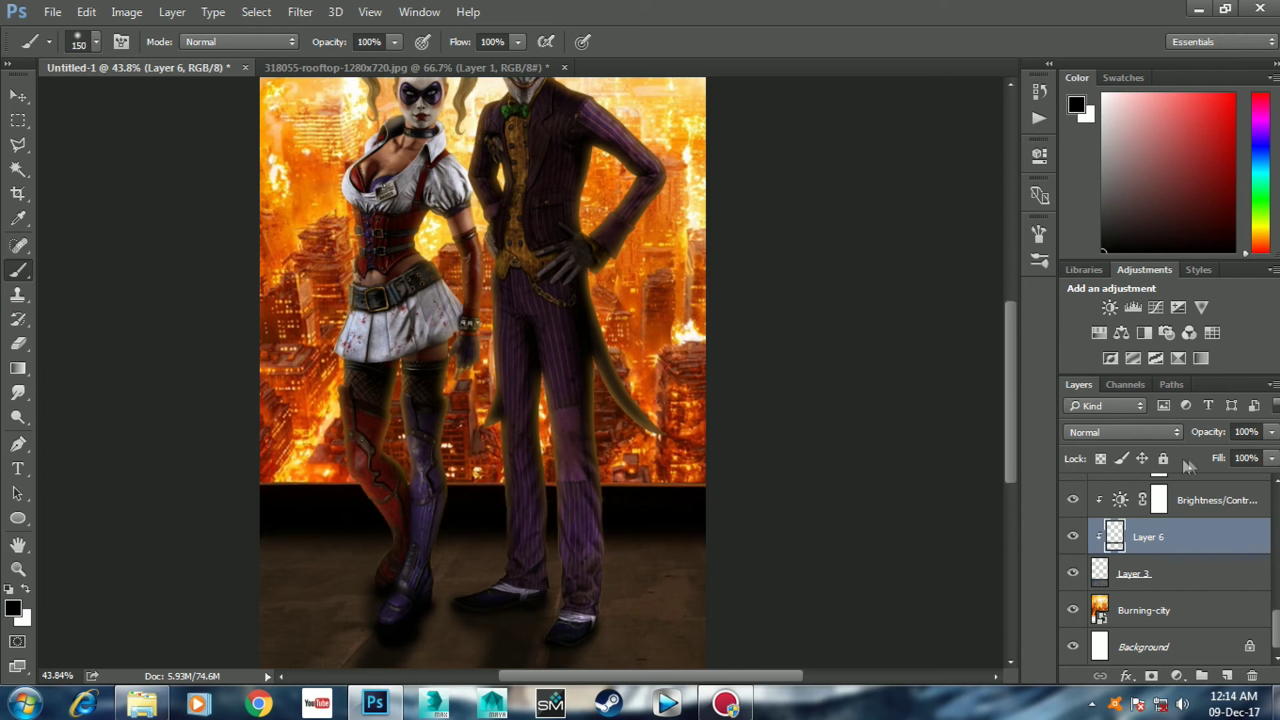
- Lower the floor-shading layer's opacity to 72% and return to the Move tool
left_click_drag(1214, 432, 1189, 432)
scroll(600, 517, "down", 1)
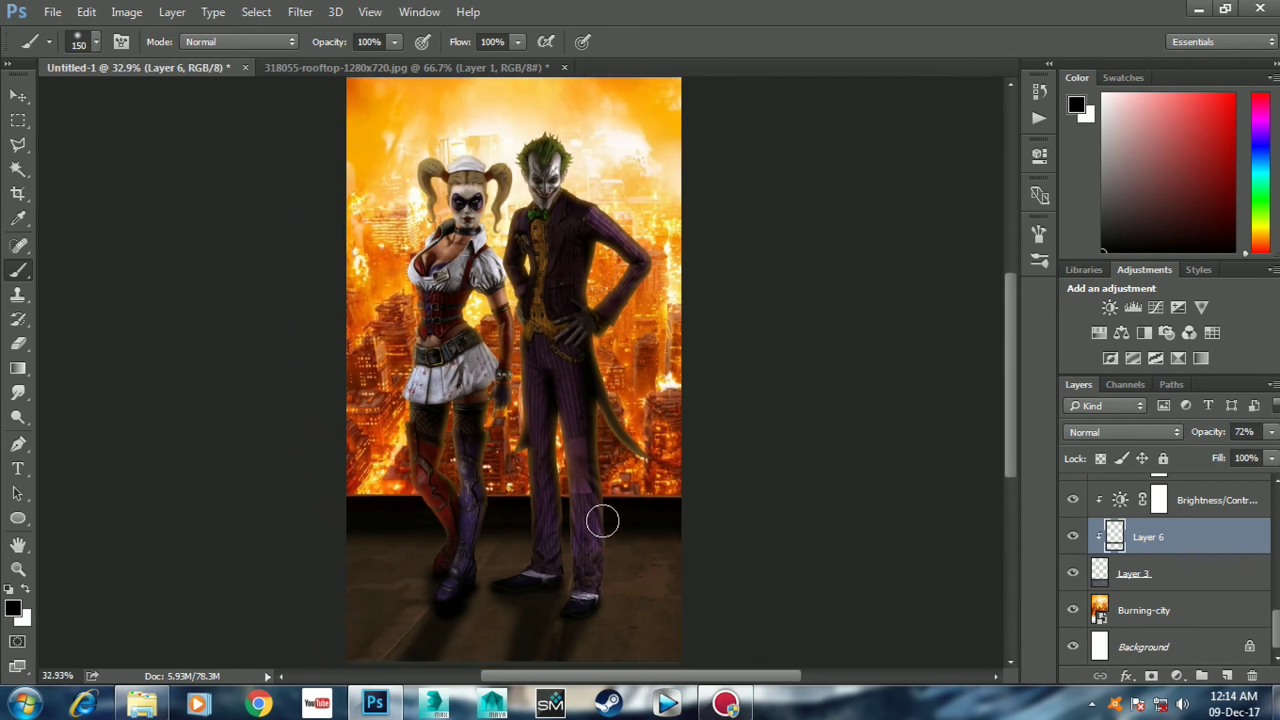
key("v")
scroll(602, 520, "down", 1)
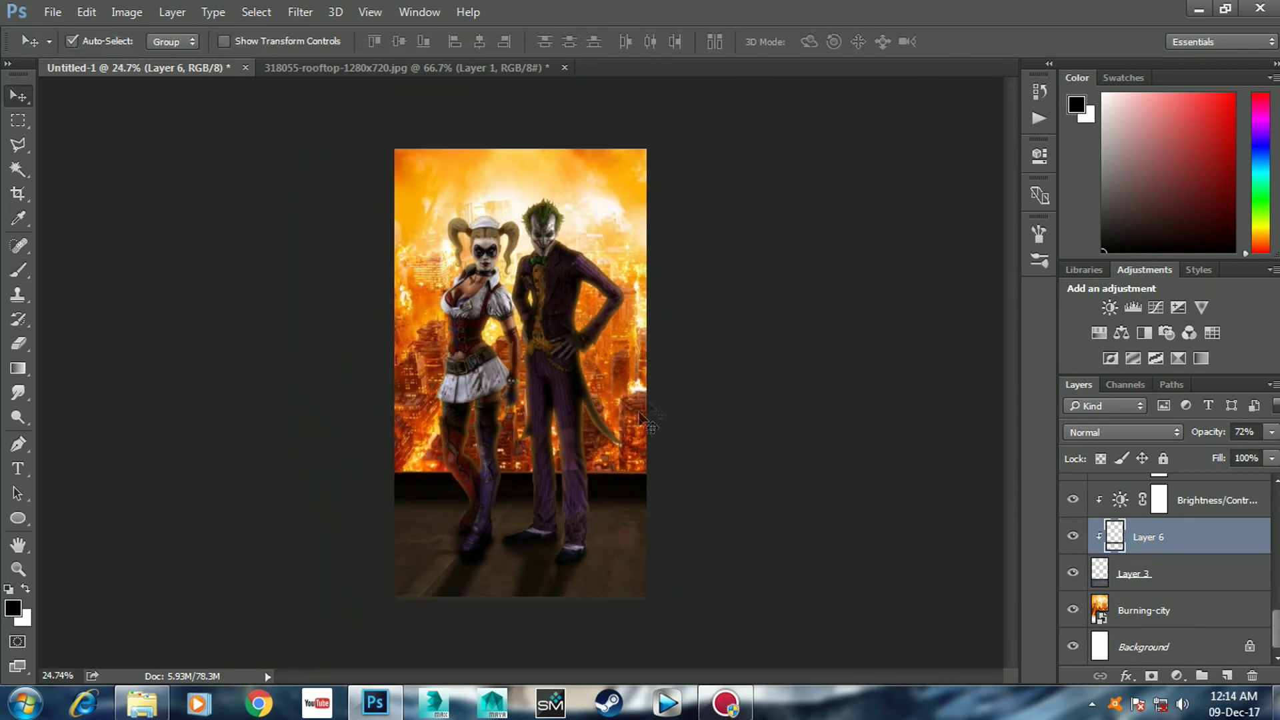
scroll(669, 390, "up", 1)
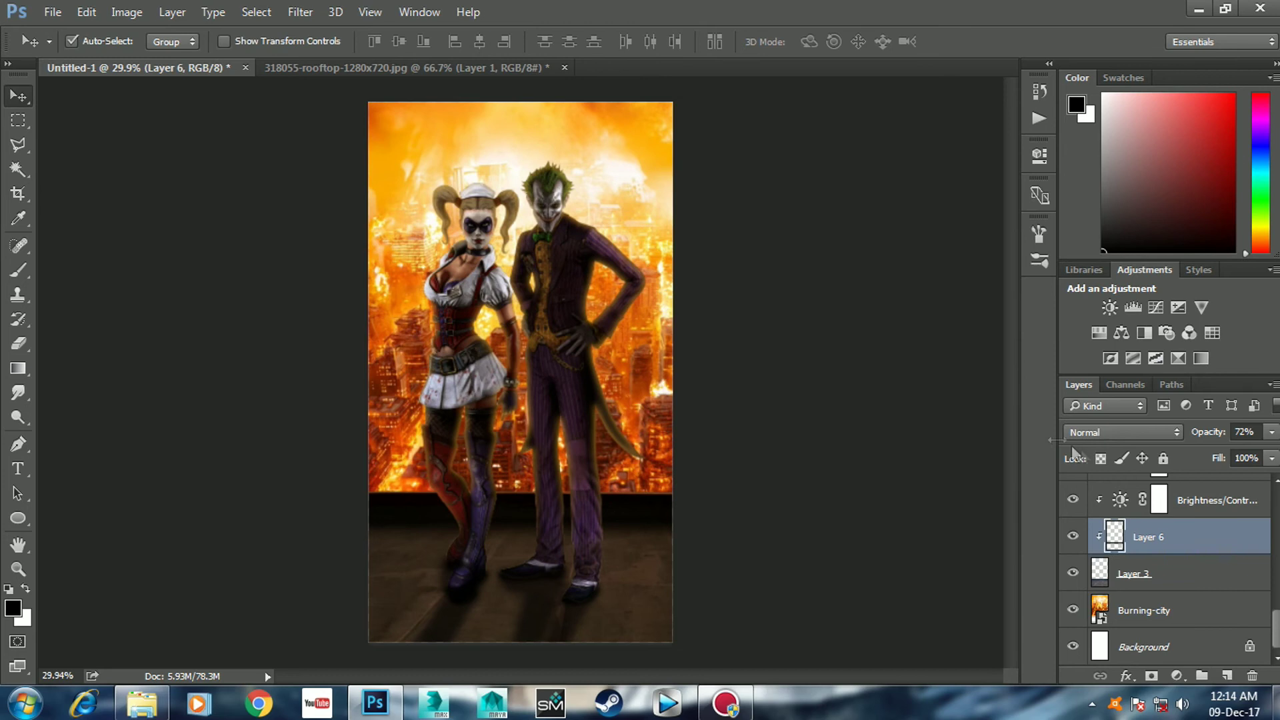
scroll(1240, 547, "up", 2)
scroll(1240, 547, "up", 3)
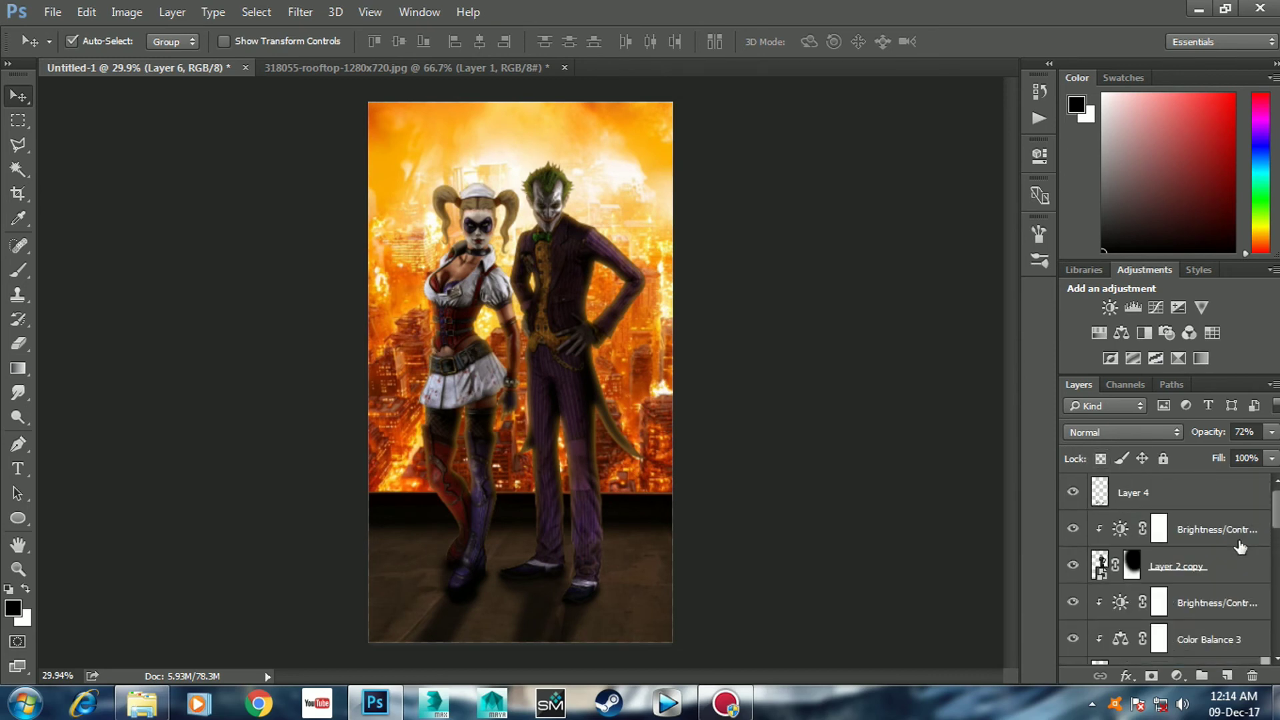
- Stamp all visible layers above Layer 4 into a merged Layer 7 and launch Color Efex Pro 4
left_click(1212, 495)
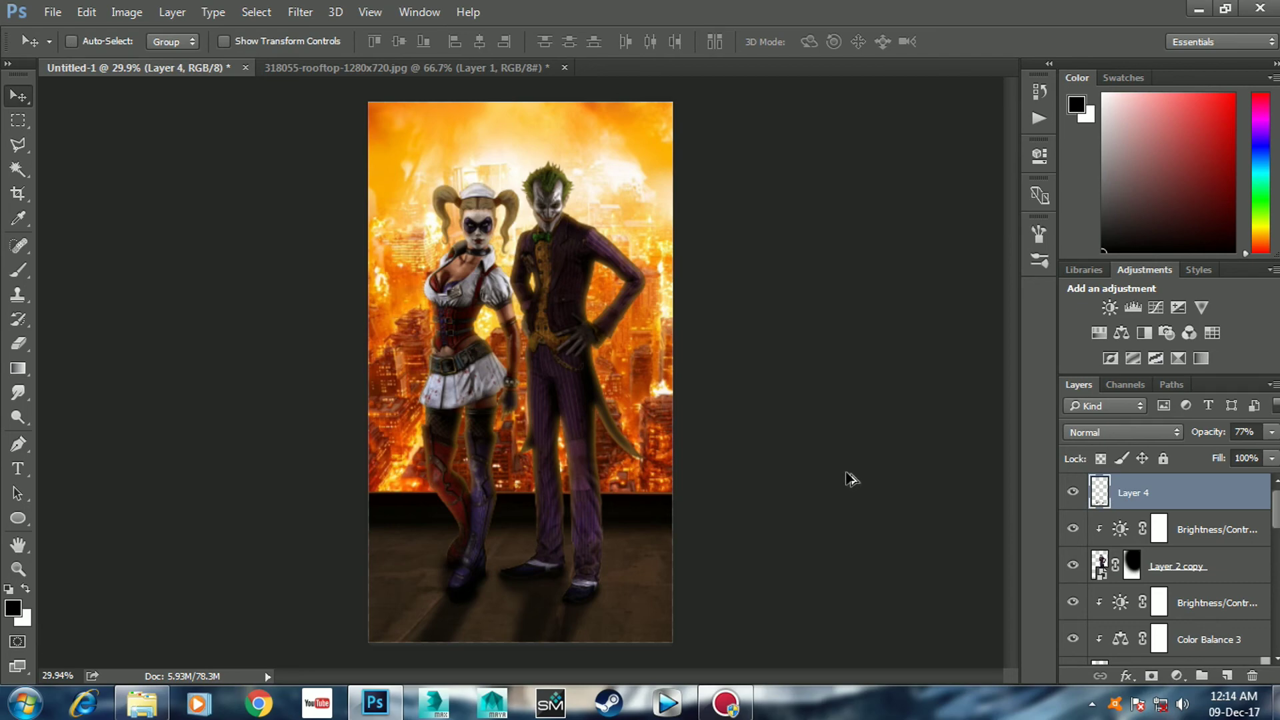
key("ctrl+alt+shift+e")
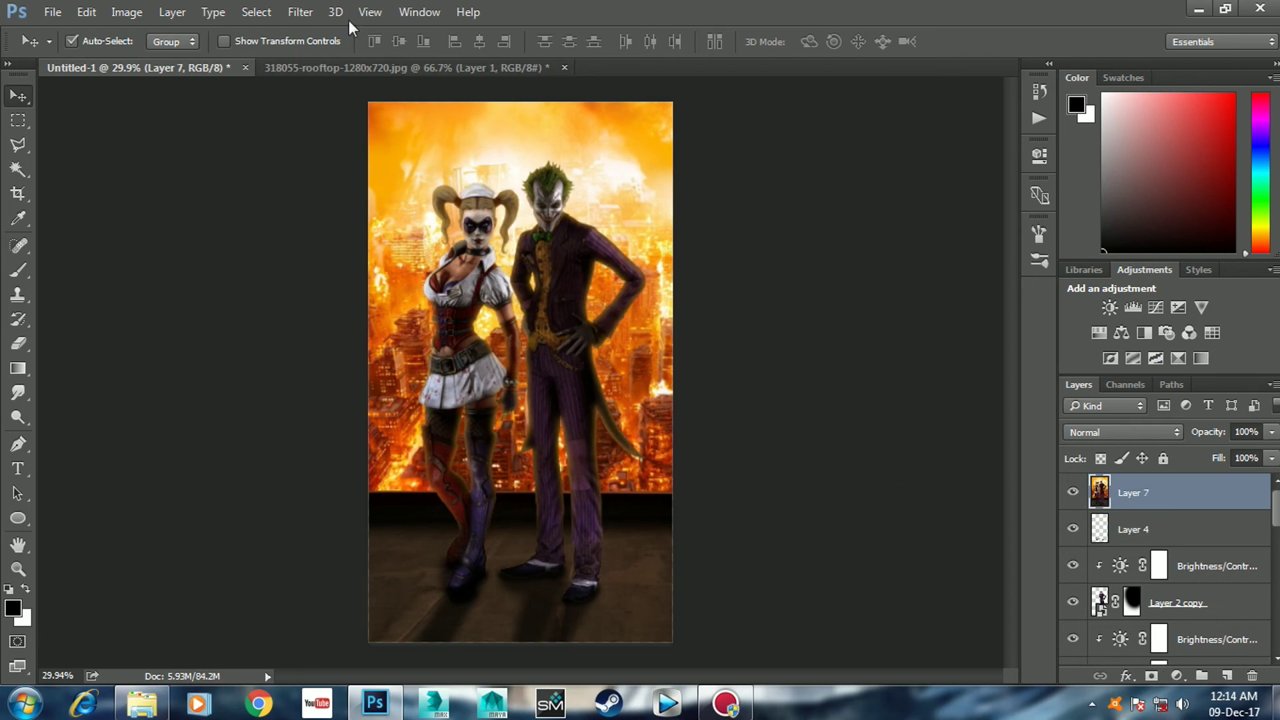
left_click(311, 10)
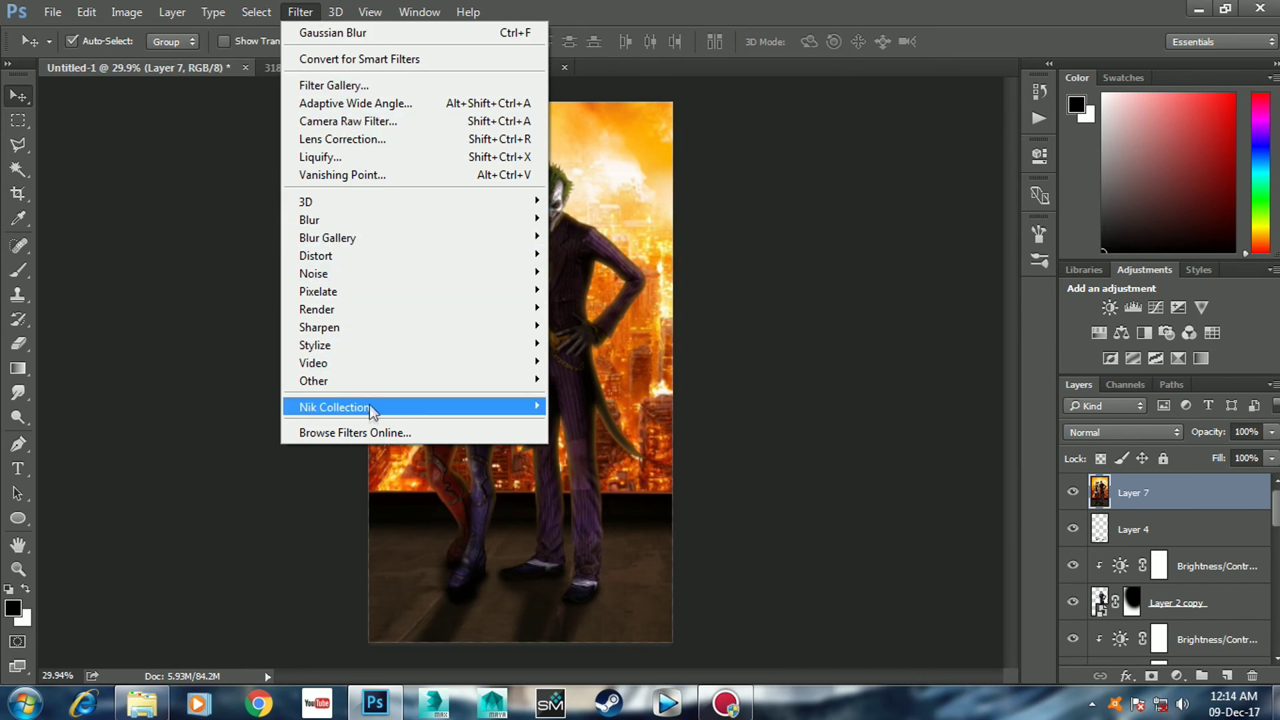
mouse_move(334, 407)
left_click(639, 430)
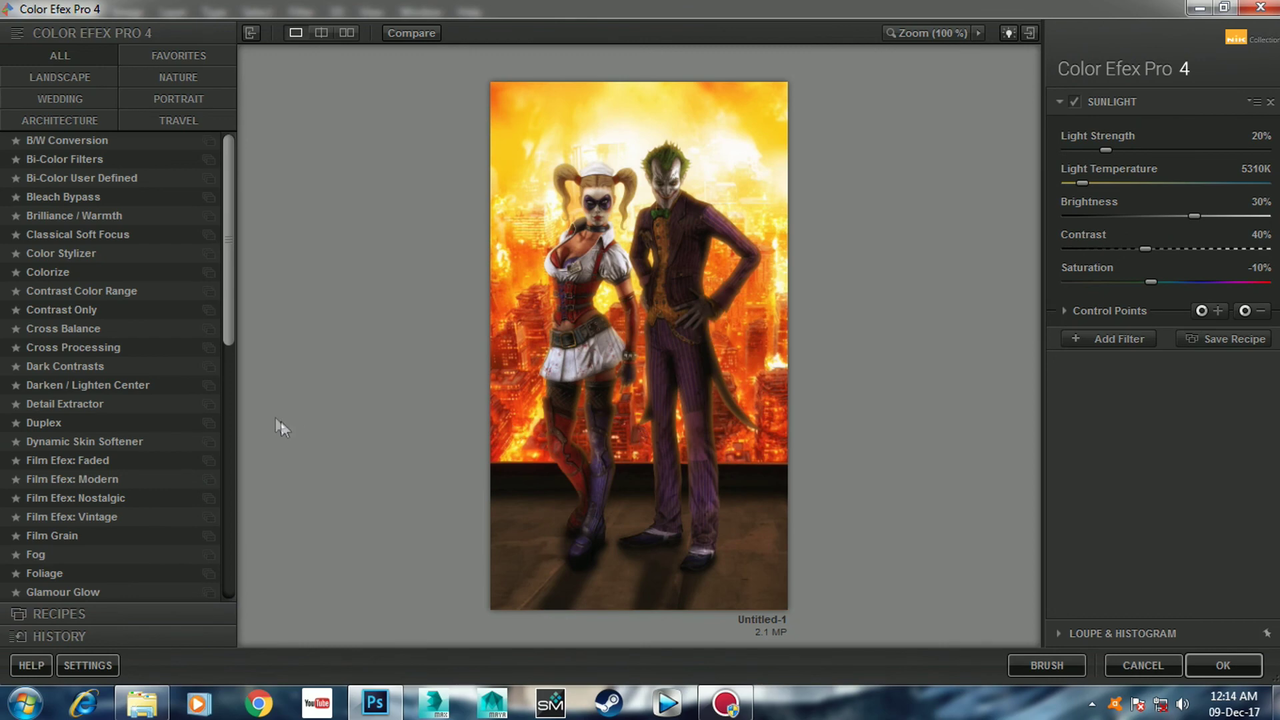
- Apply the Sunlight filter's 01 - Default preset, compare with the original, and return it to Photoshop
left_click_drag(230, 326, 219, 555)
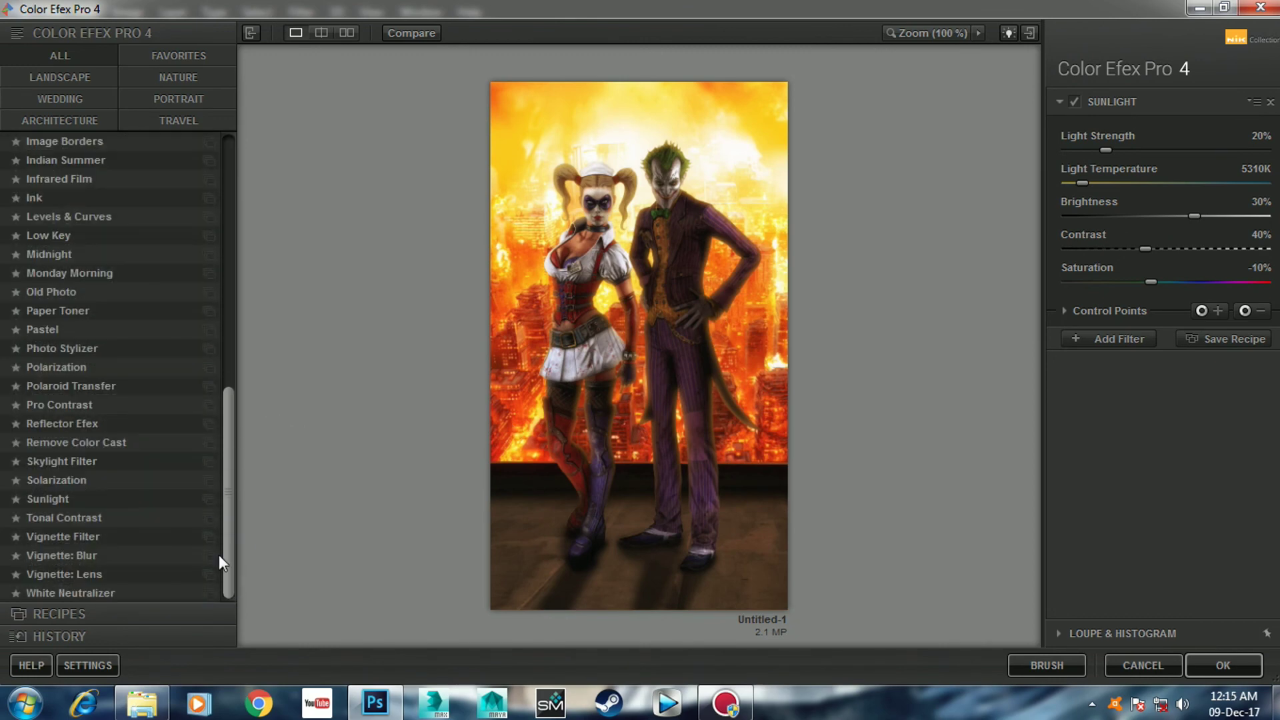
left_click(207, 500)
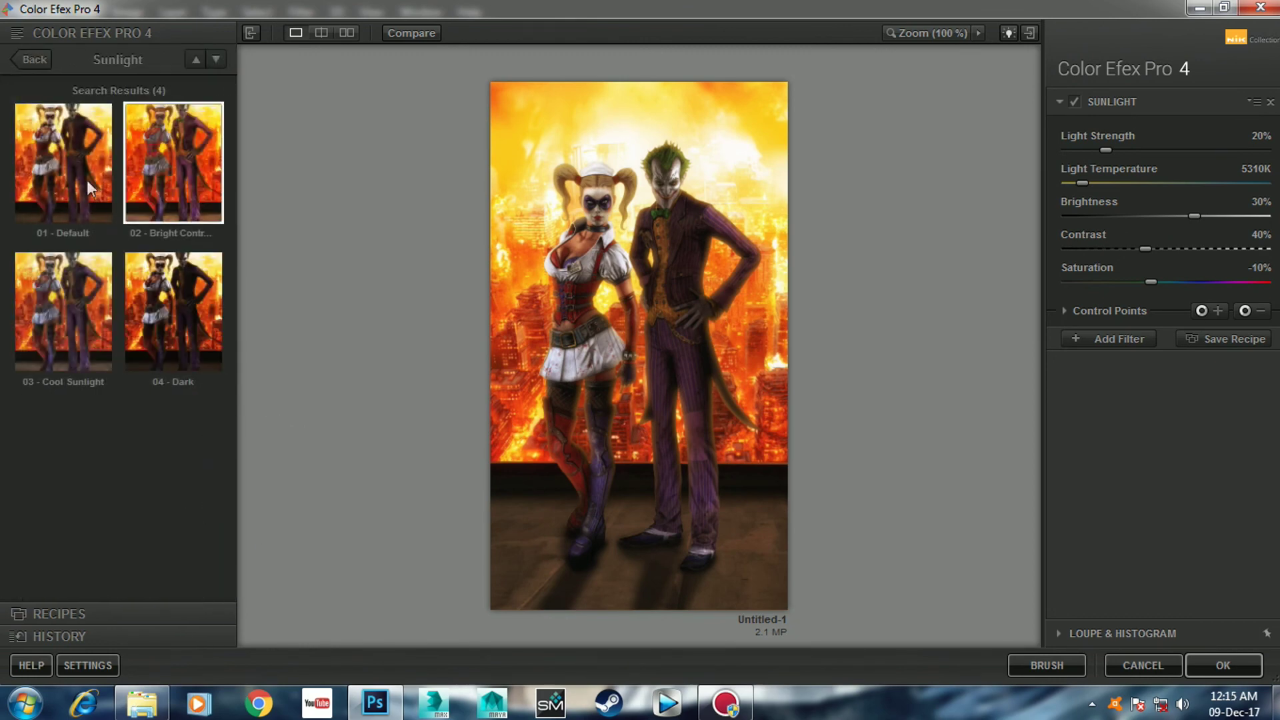
left_click(78, 172)
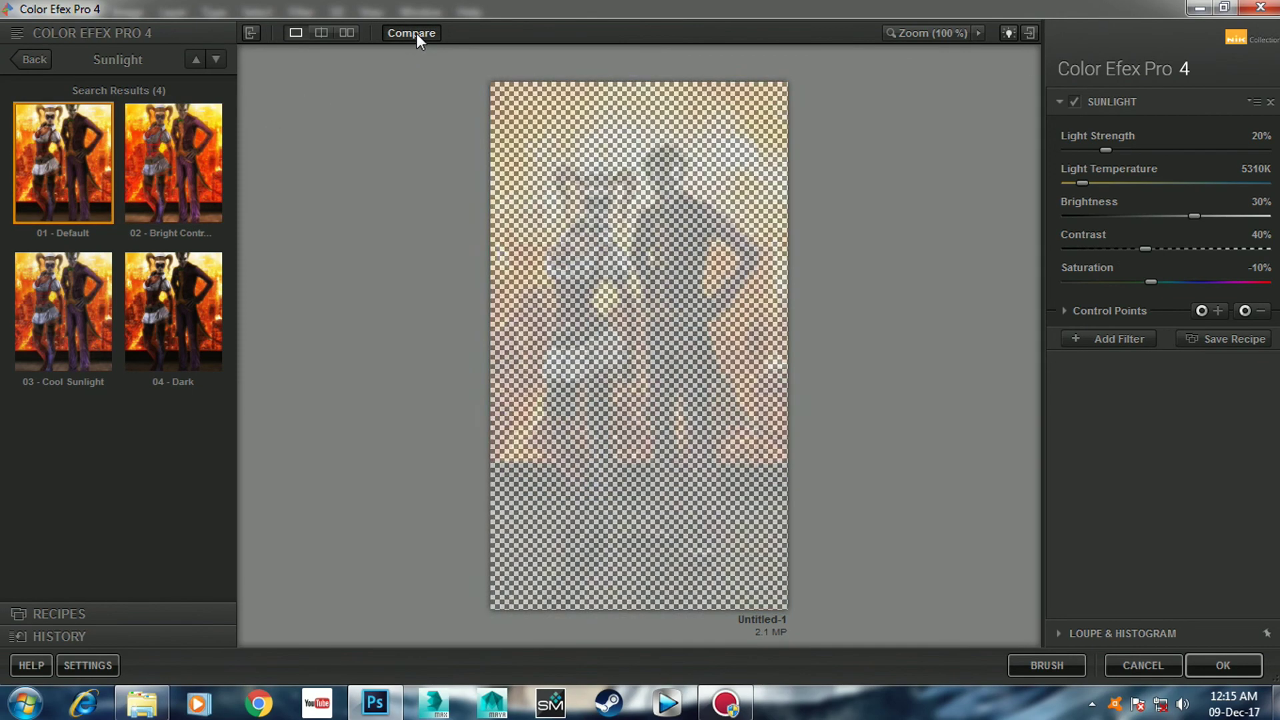
left_click(416, 33)
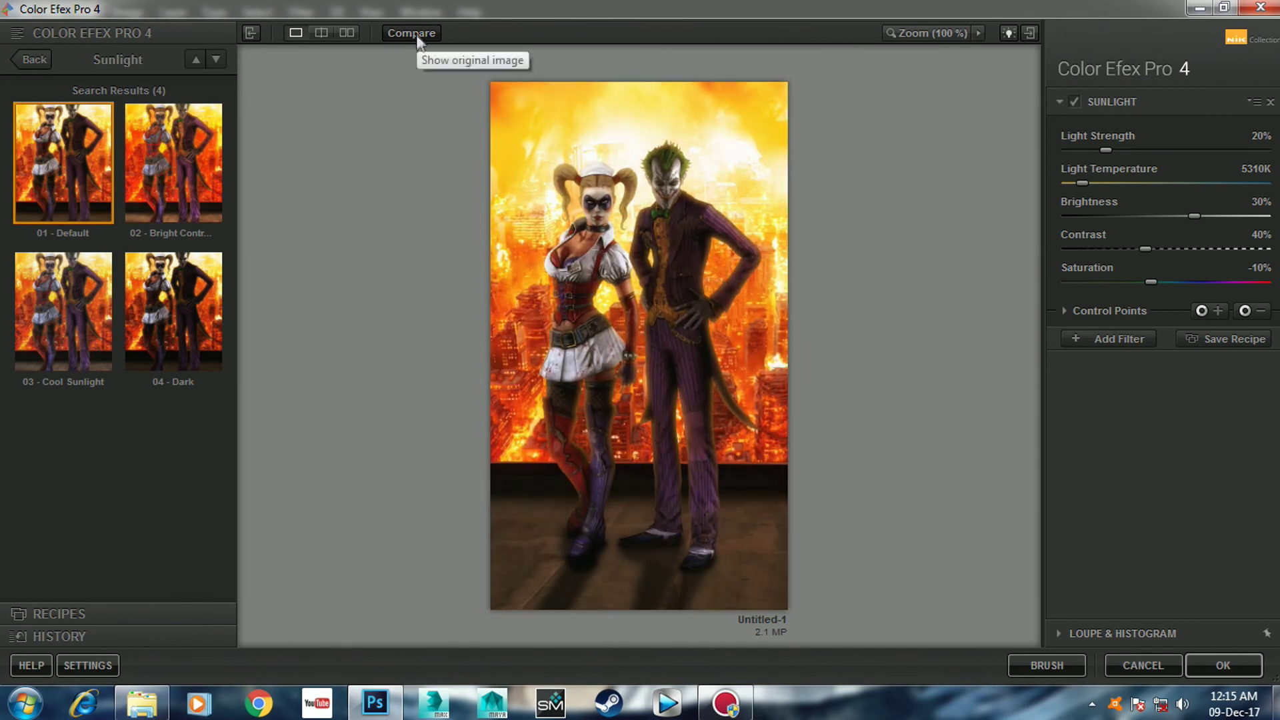
left_click(1196, 668)
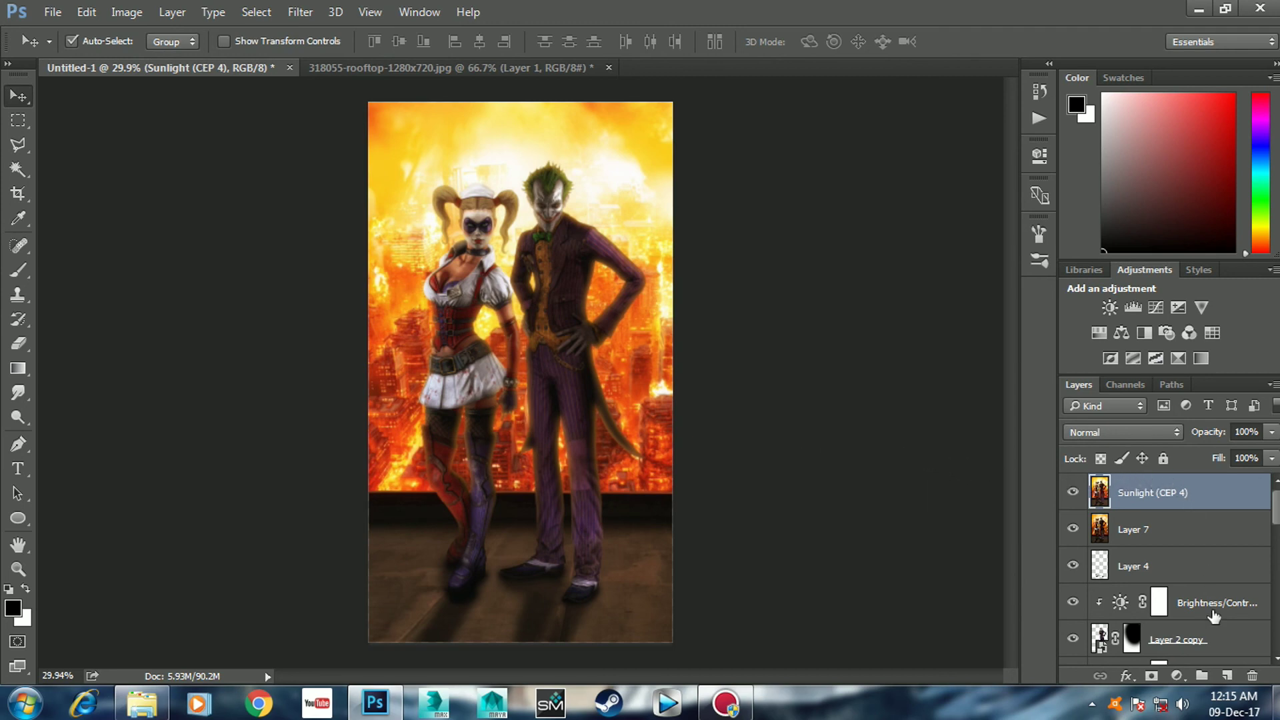
- Duplicate the Sunlight layer and apply a 3.4-pixel High Pass filter to the copy
key("ctrl+j")
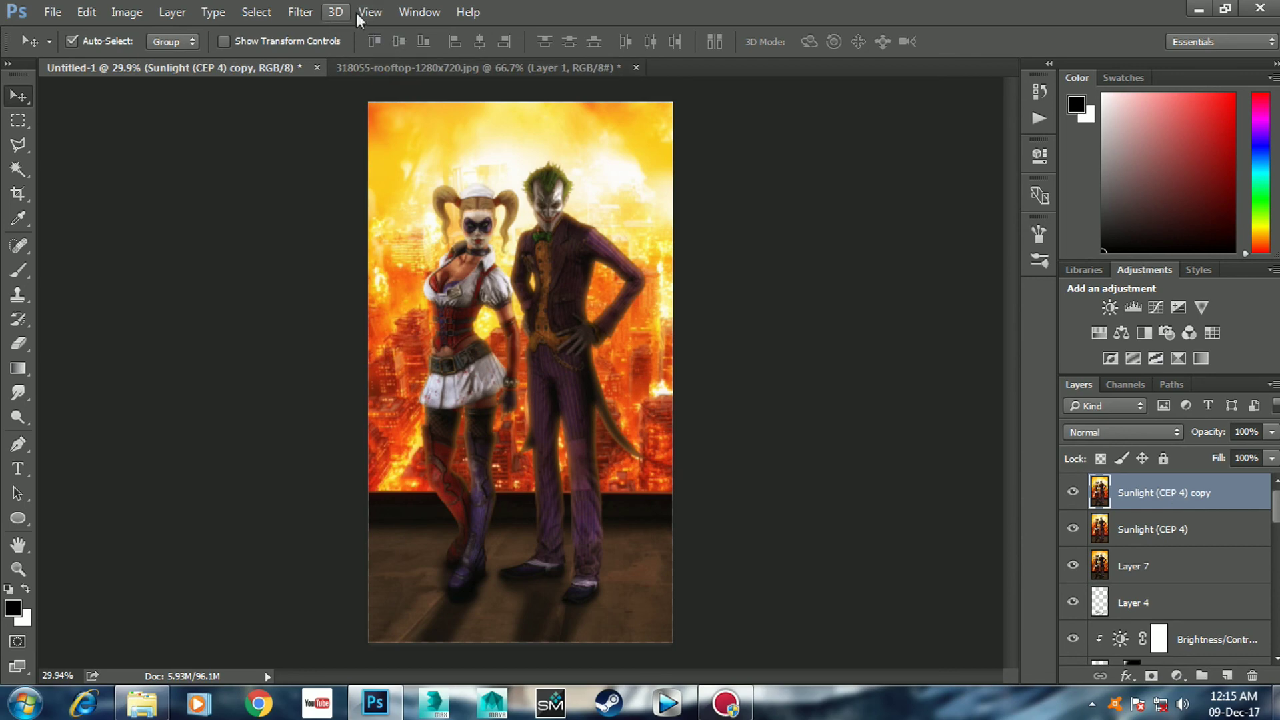
left_click(300, 12)
mouse_move(314, 382)
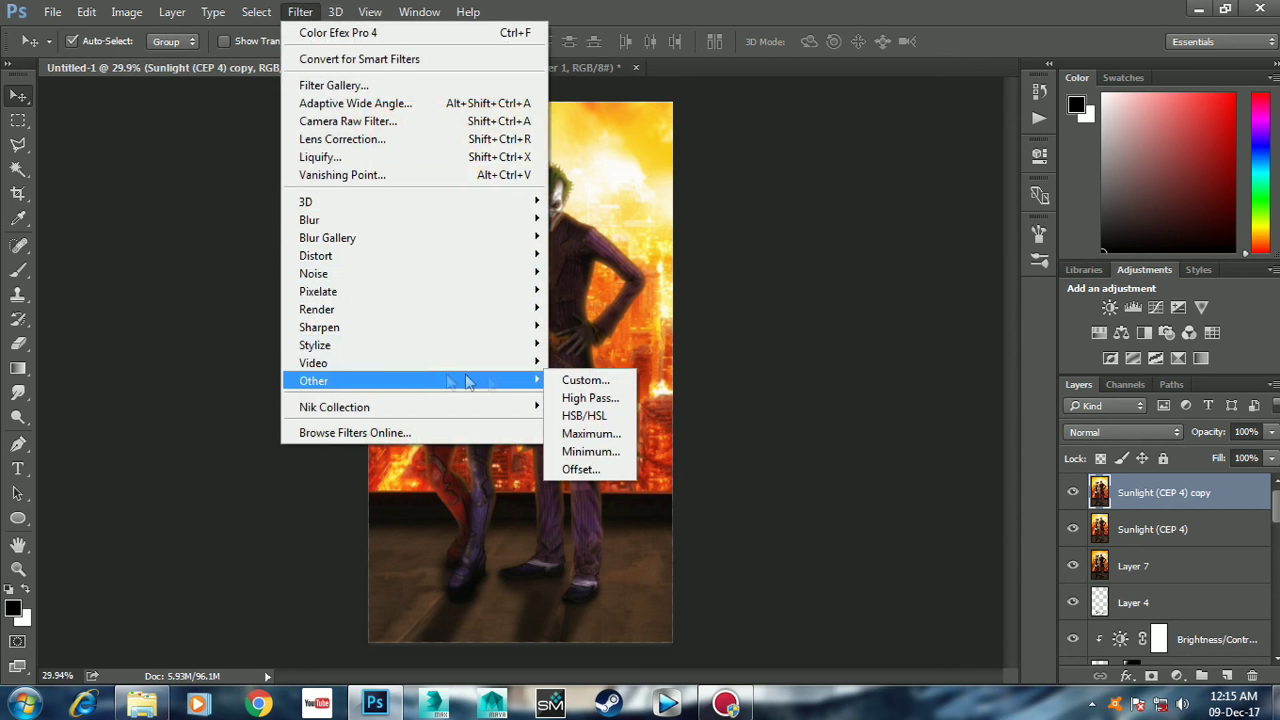
left_click(587, 398)
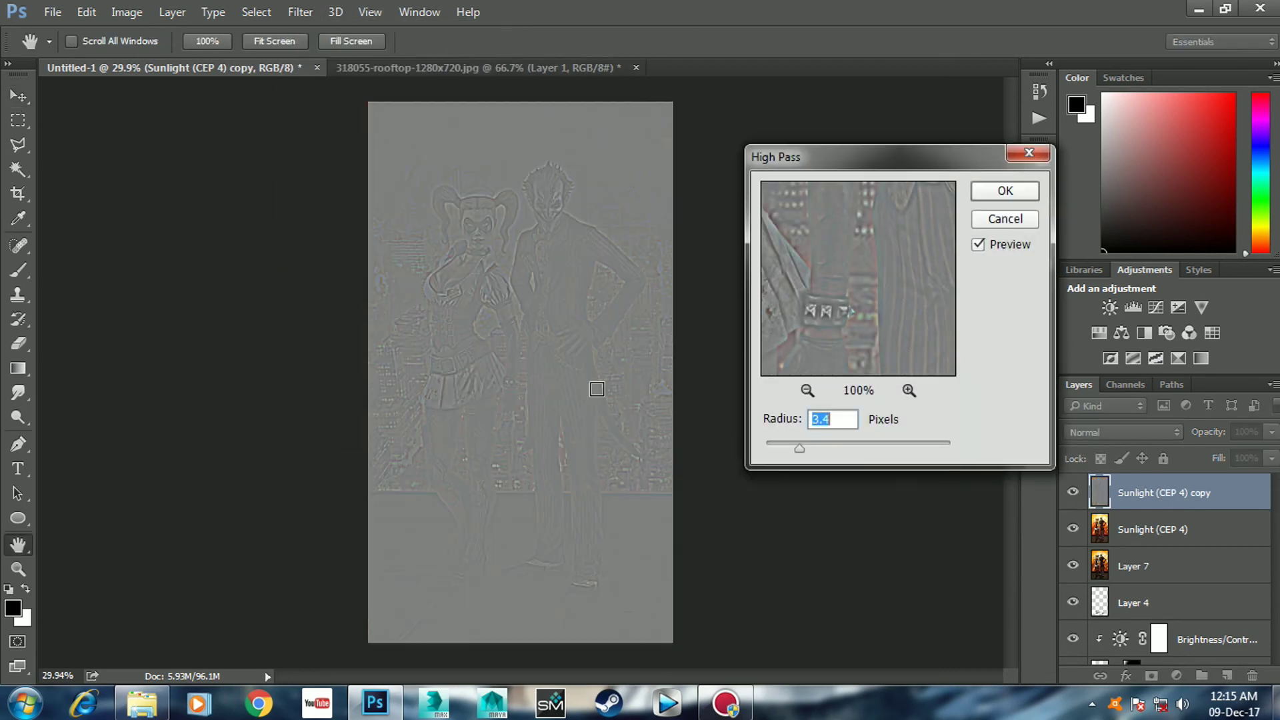
left_click(1004, 192)
- Blend the high-pass copy as Overlay and toggle its visibility to compare the sharpening
left_click(1082, 433)
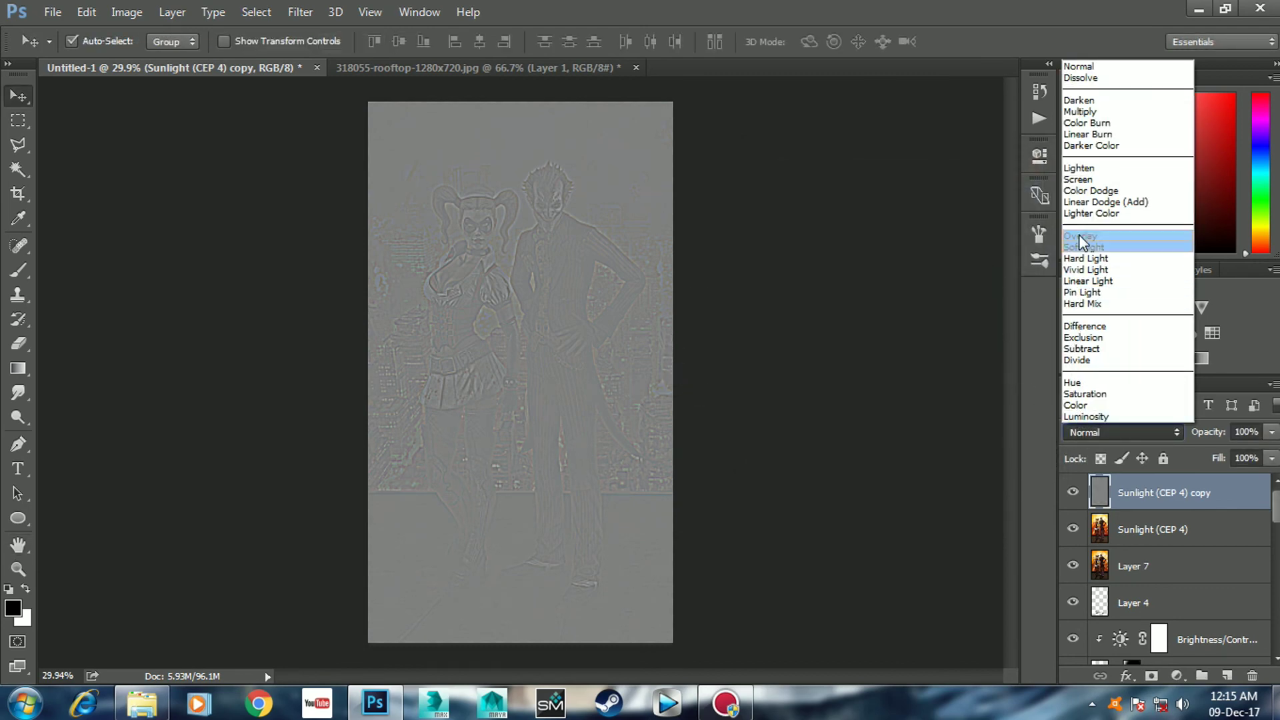
left_click(1080, 240)
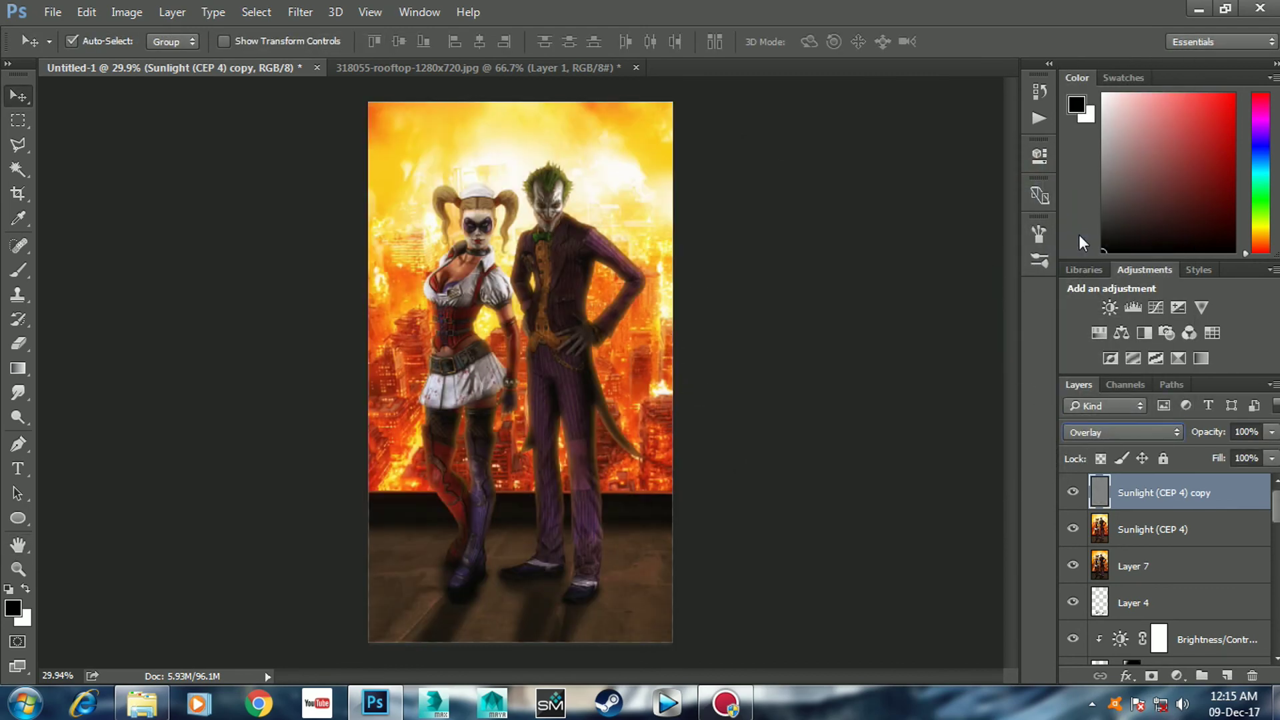
left_click(1073, 493)
left_click(1073, 494)
left_click(1073, 495)
left_click(844, 452)
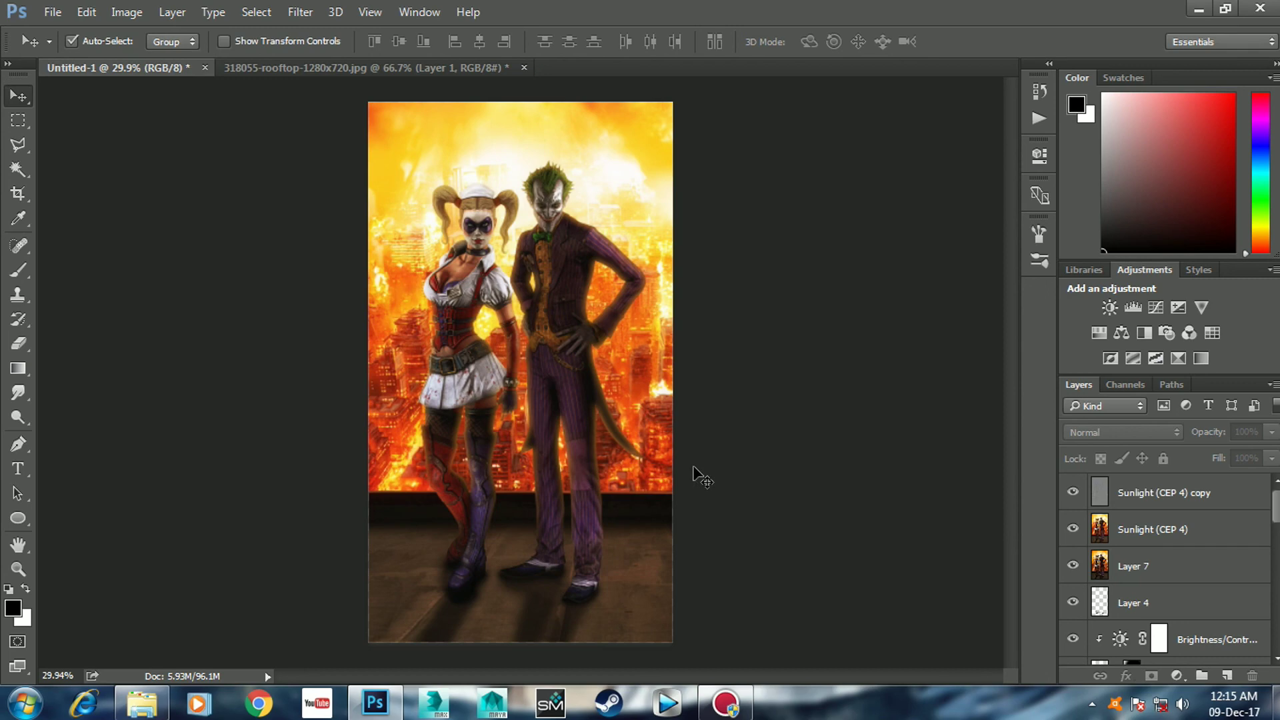
scroll(693, 474, "up", 1)
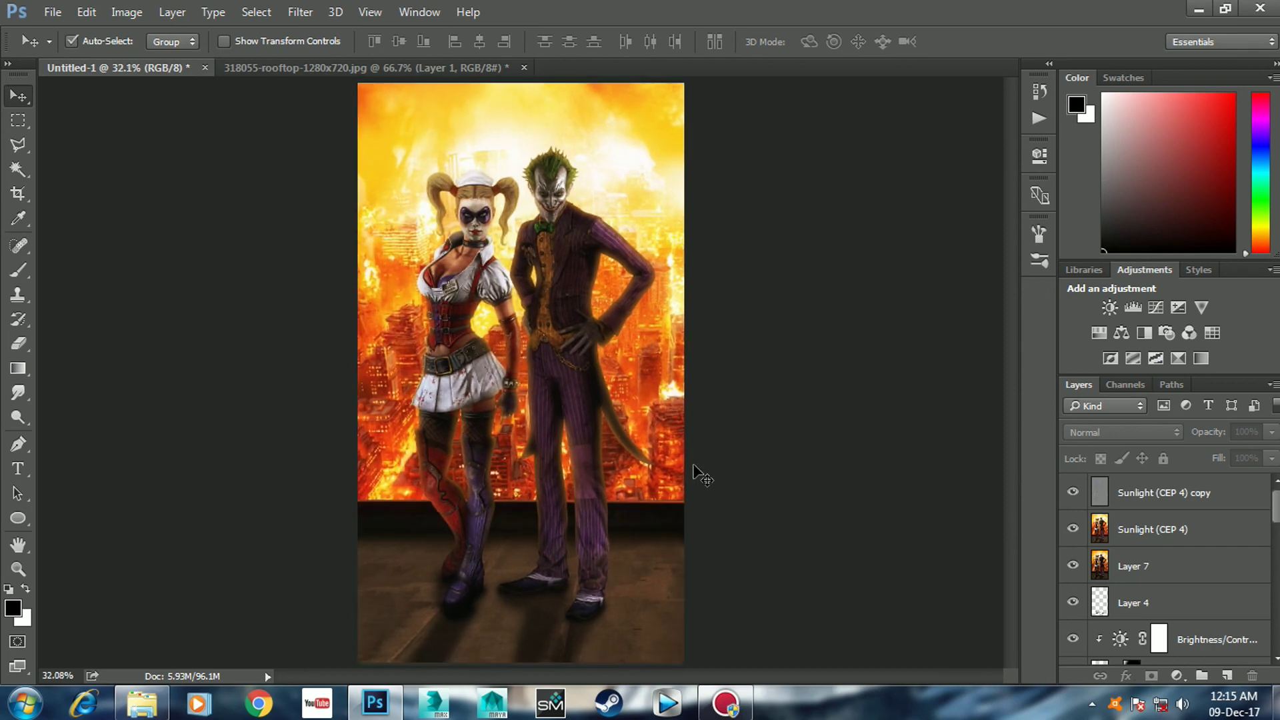